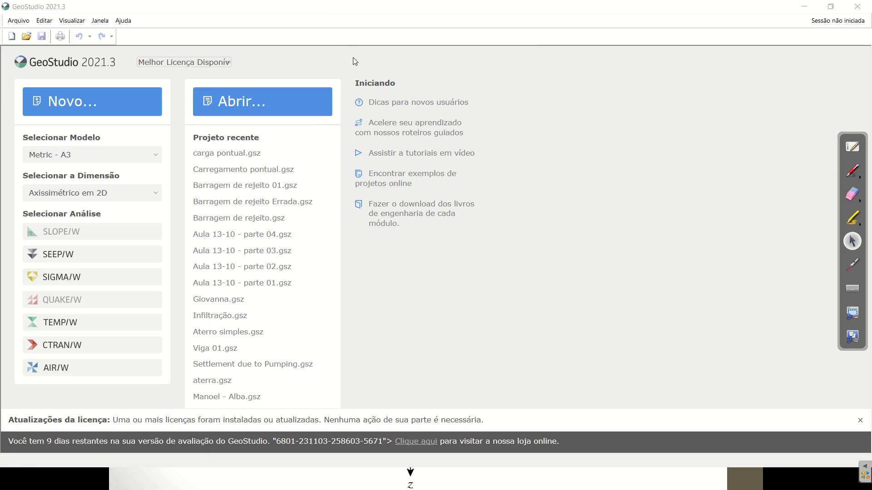
# Step: Review the GeoStudio downloads page, including the learning and product listings, the GeoStudio 2021.3 download and the included licence options
pyautogui.moveTo(354, 3)
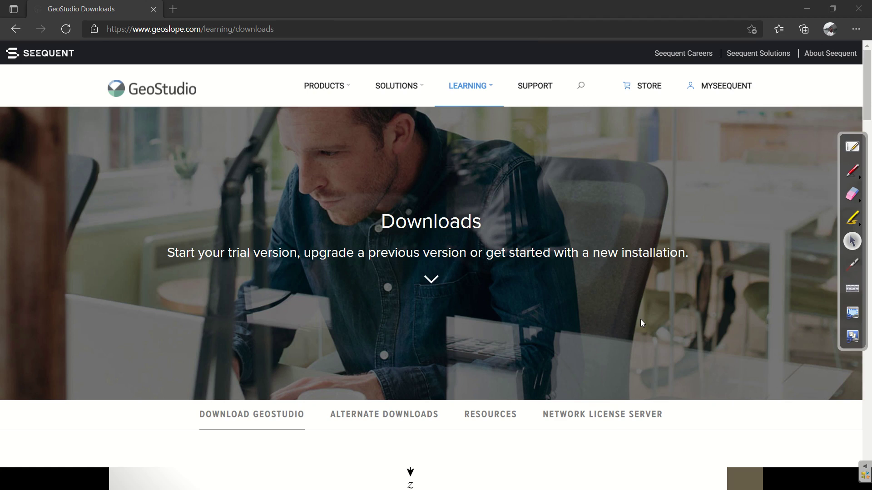
pyautogui.click(483, 91)
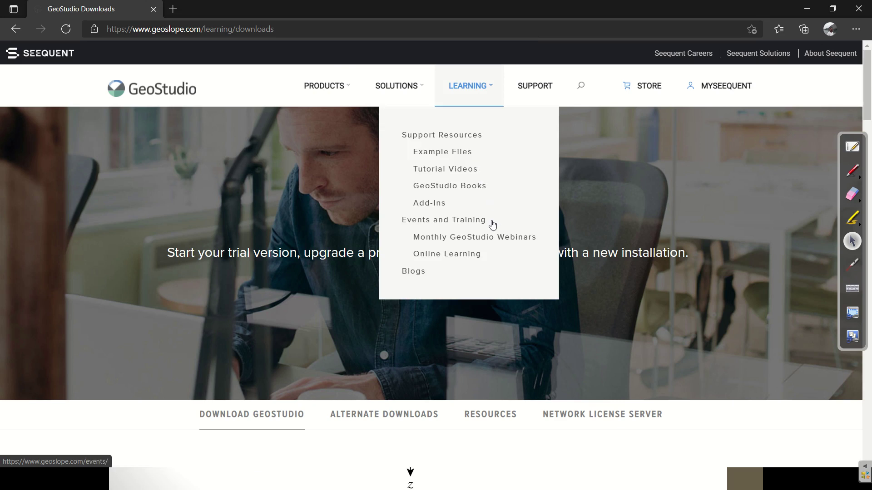
pyautogui.click(343, 89)
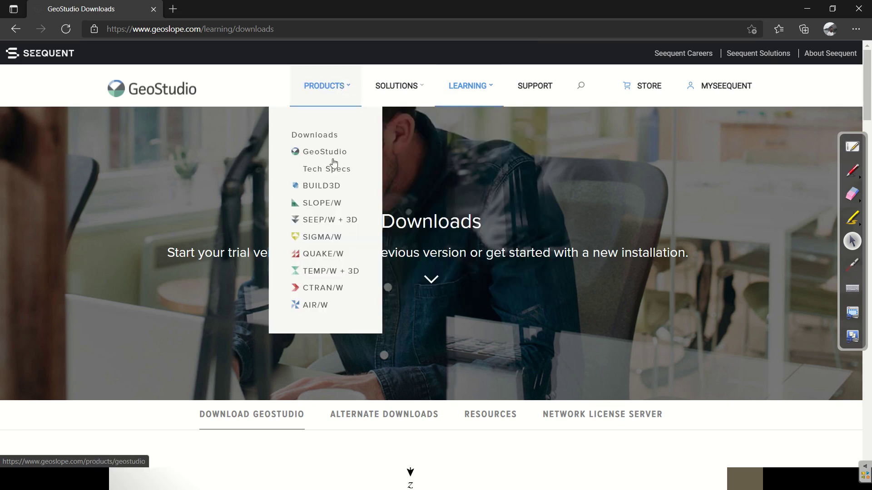
pyautogui.scroll(-4, 421, 168)
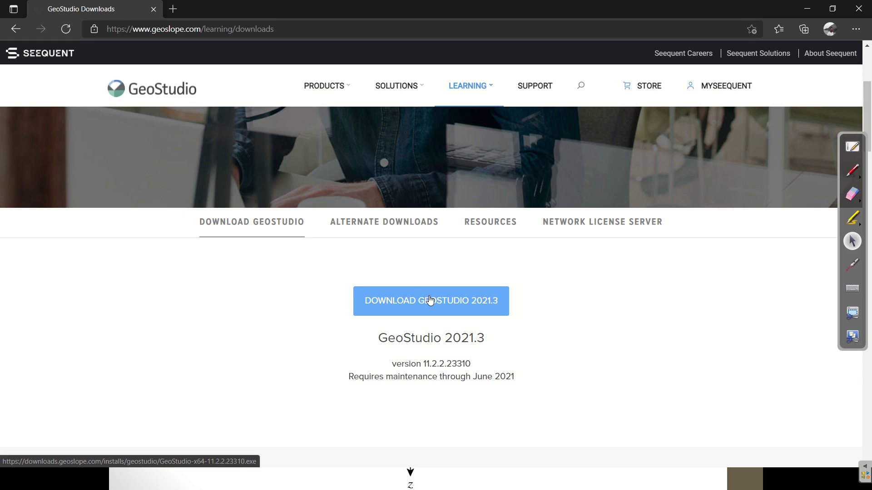
pyautogui.scroll(-8, 430, 300)
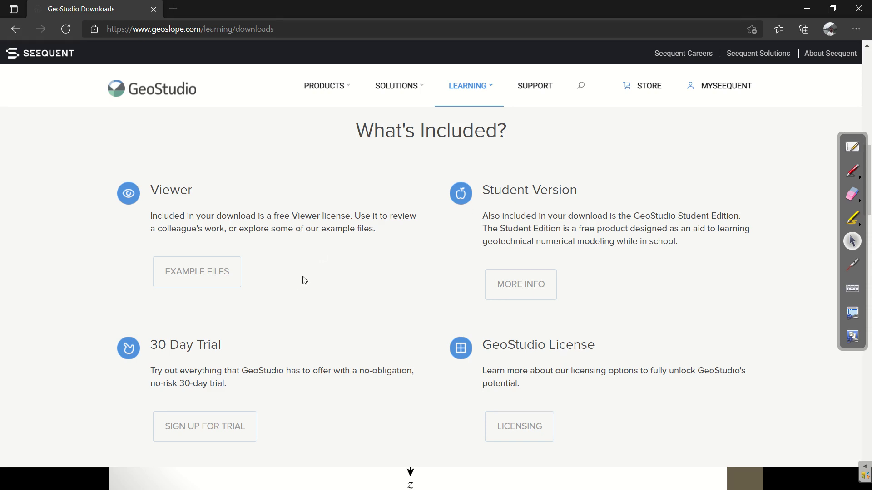
pyautogui.scroll(-1, 301, 279)
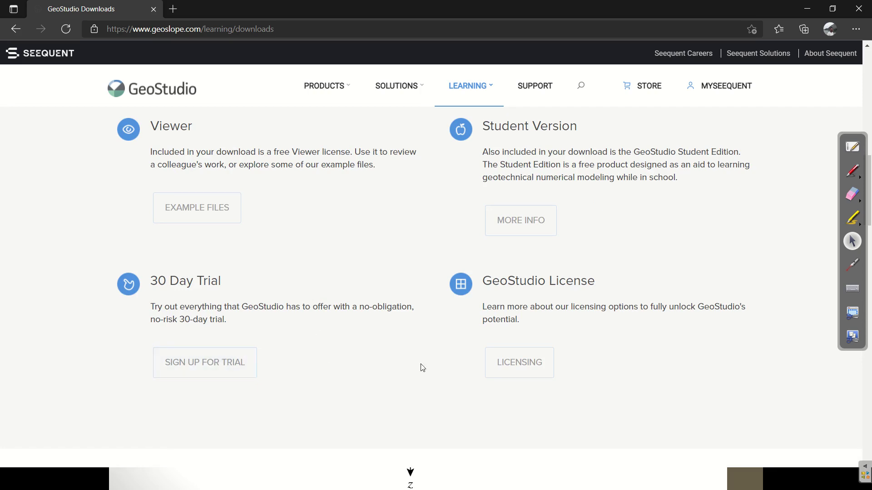
pyautogui.moveTo(360, 5)
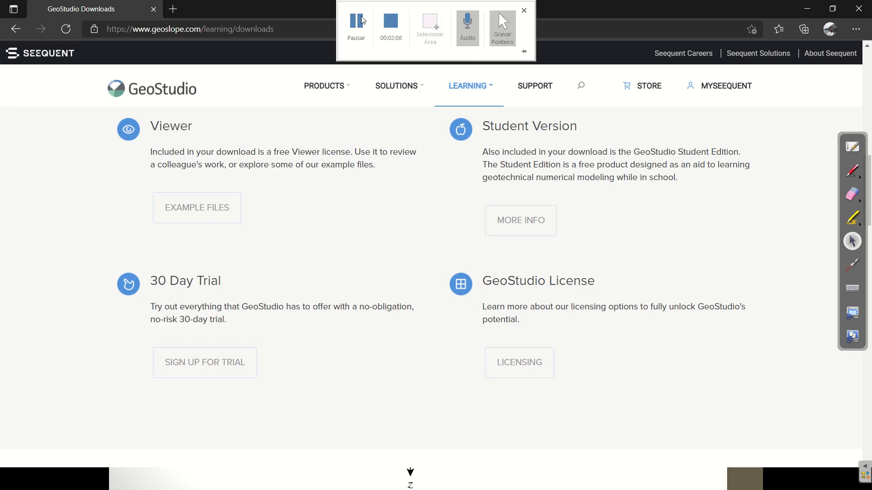
pyautogui.click(363, 34)
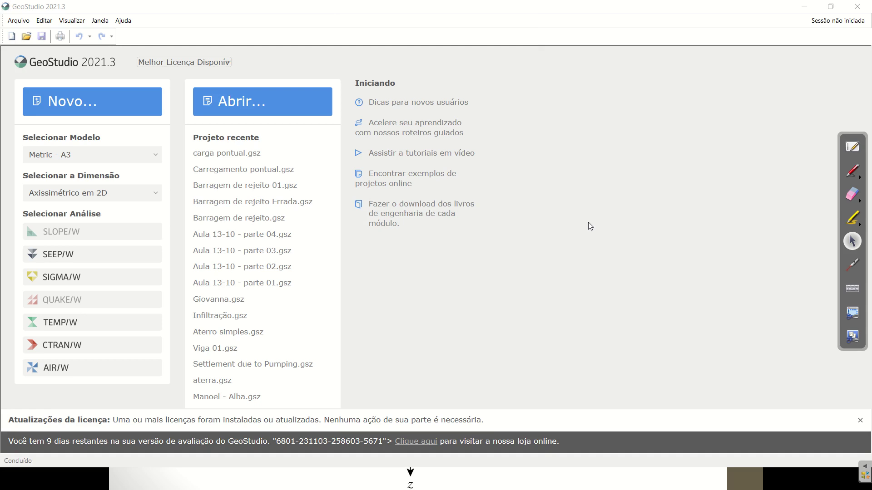
# Step: Switch to the OpenBoard whiteboard and handwrite "Solo" between the red lines and "Corte" beneath the lower line
pyautogui.click(850, 148)
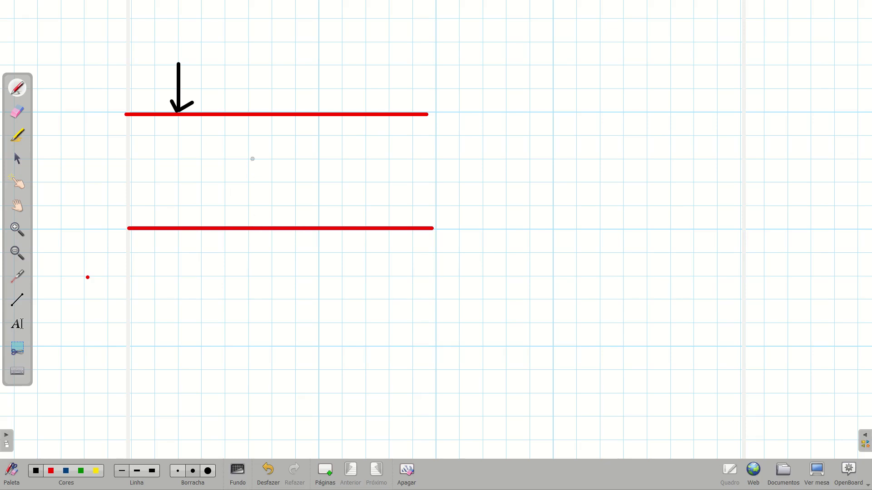
pyautogui.moveTo(275, 160)
pyautogui.mouseDown()
pyautogui.moveTo(262, 165)
pyautogui.moveTo(262, 180)
pyautogui.moveTo(292, 169)
pyautogui.moveTo(306, 181)
pyautogui.moveTo(325, 173)
pyautogui.mouseUp()
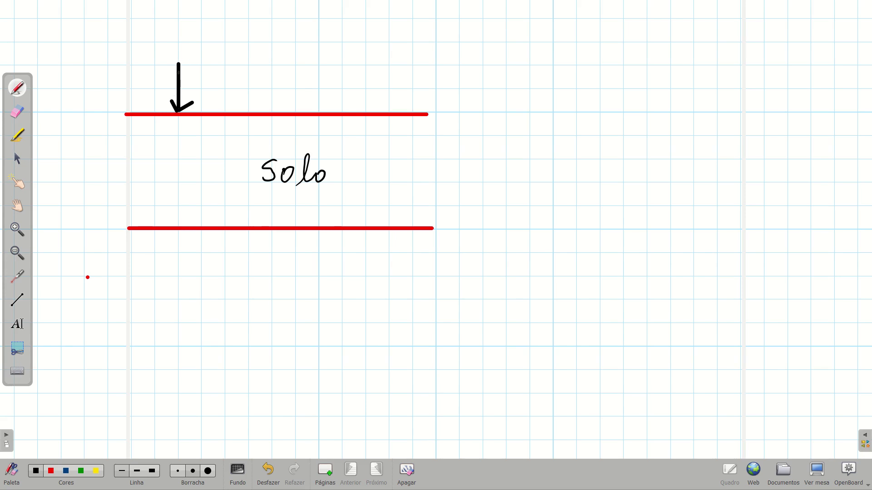
pyautogui.click(17, 300)
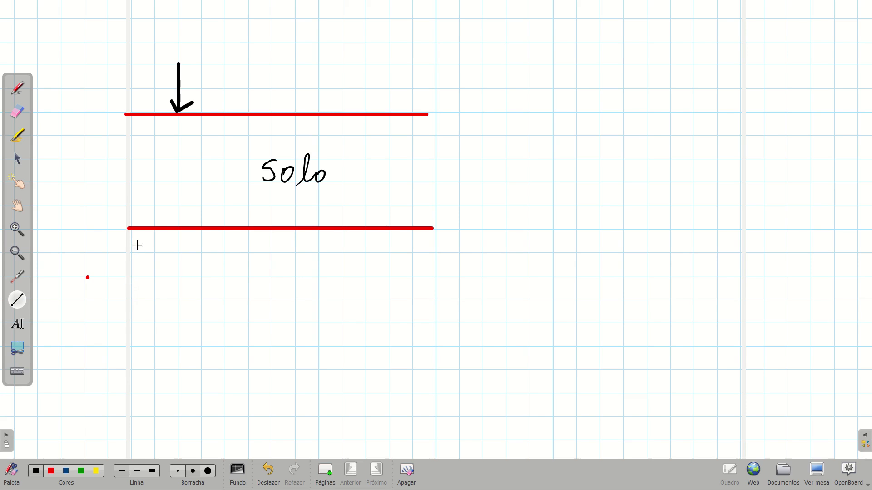
pyautogui.click(17, 88)
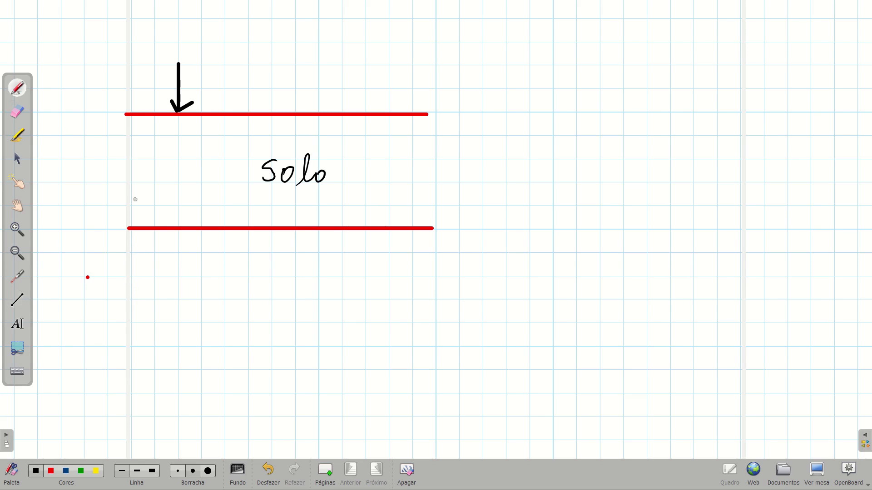
pyautogui.moveTo(225, 238)
pyautogui.mouseDown()
pyautogui.moveTo(234, 249)
pyautogui.moveTo(259, 241)
pyautogui.mouseUp()
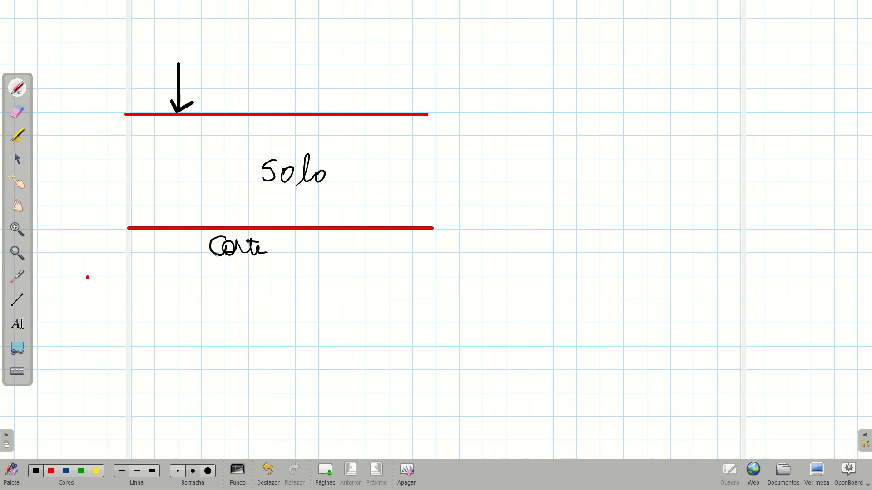
# Step: Draw a black rectangle below the "Corte" label with straight lines, crossed by a red vertical line aligned with the load arrow
pyautogui.click(18, 299)
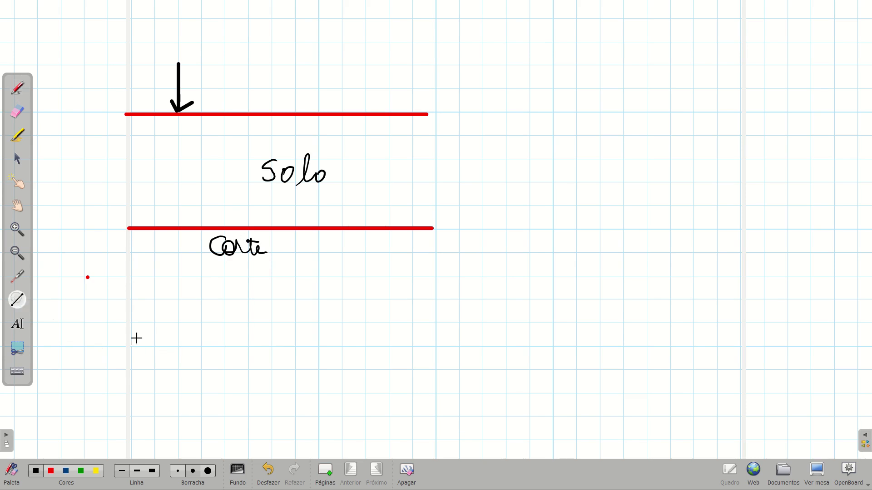
pyautogui.moveTo(129, 298); pyautogui.dragTo(129, 403)
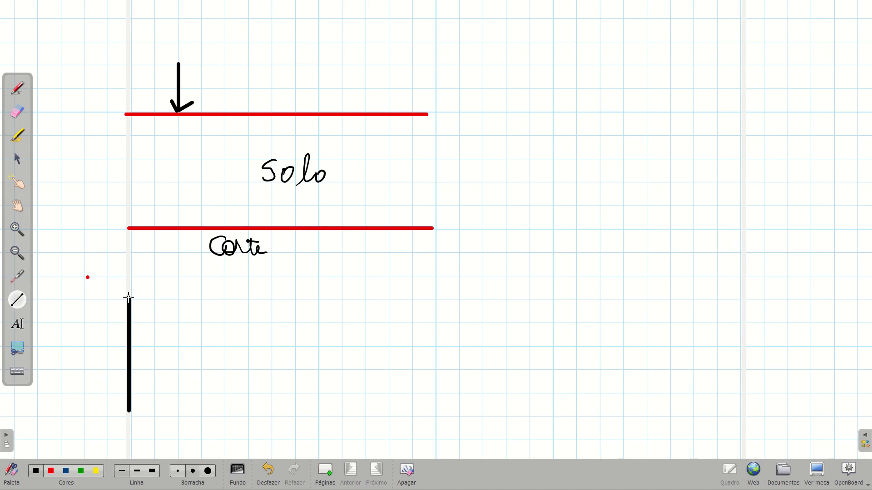
pyautogui.moveTo(129, 297)
pyautogui.mouseDown()
pyautogui.moveTo(320, 307)
pyautogui.moveTo(427, 298)
pyautogui.moveTo(436, 414)
pyautogui.mouseUp()
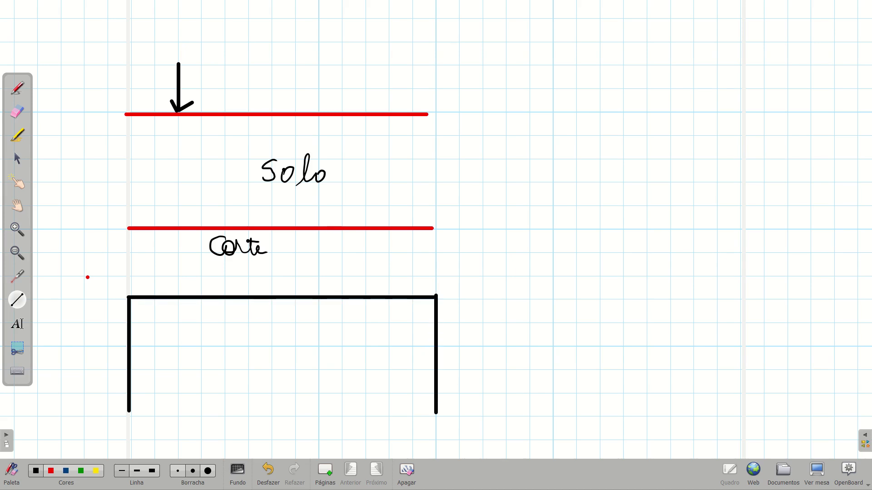
pyautogui.moveTo(129, 410); pyautogui.dragTo(434, 411)
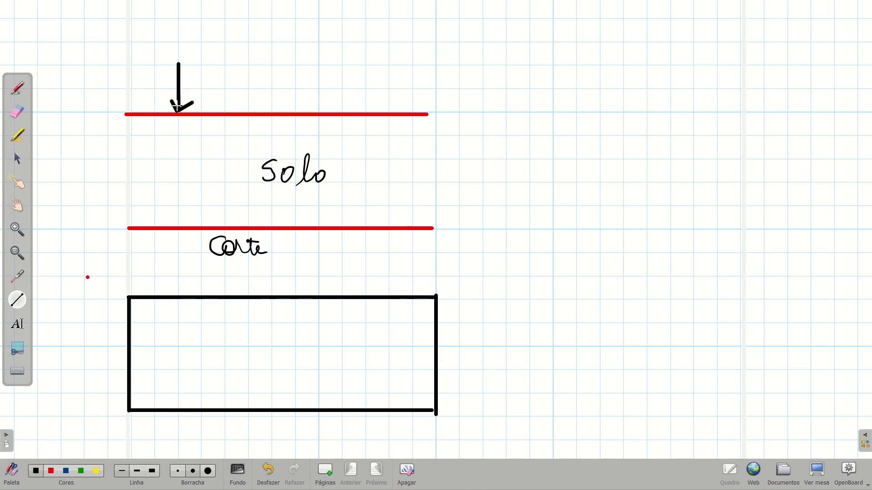
pyautogui.click(52, 473)
pyautogui.moveTo(174, 393)
pyautogui.mouseDown()
pyautogui.moveTo(177, 410)
pyautogui.moveTo(176, 303)
pyautogui.mouseUp()
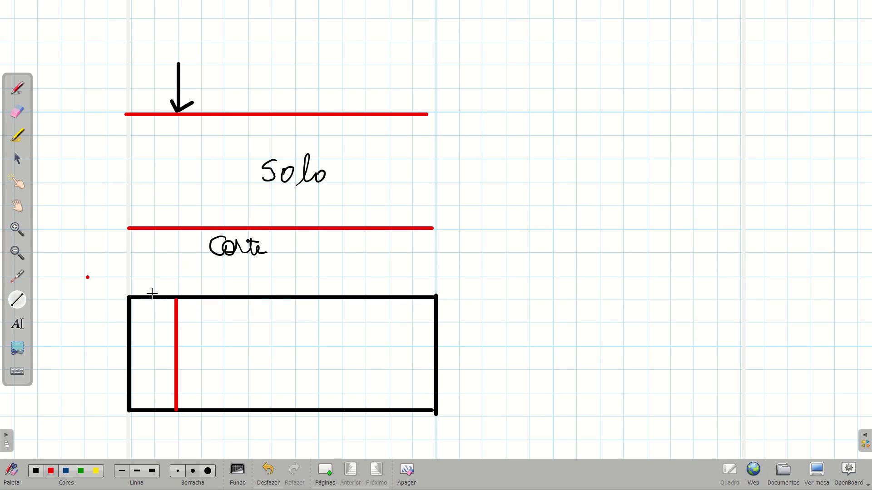
# Step: Switch back to GeoStudio and create a new project from the Metric - A3 template
pyautogui.click(817, 473)
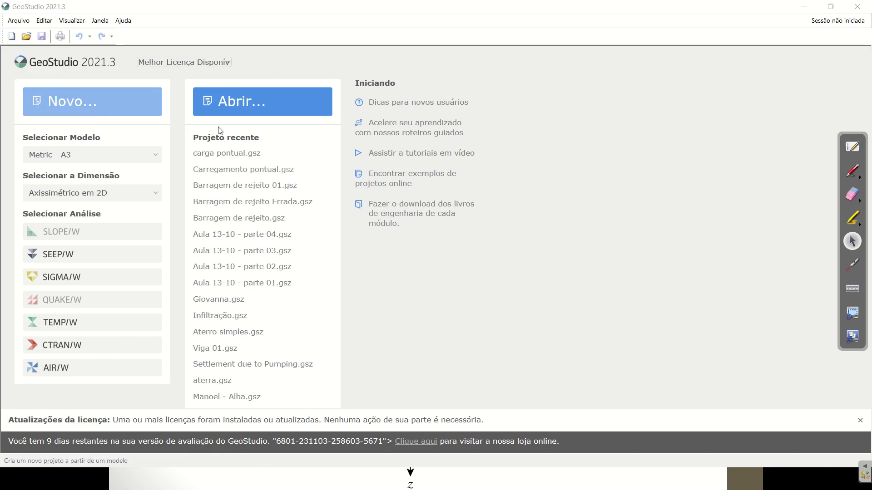
pyautogui.click(12, 37)
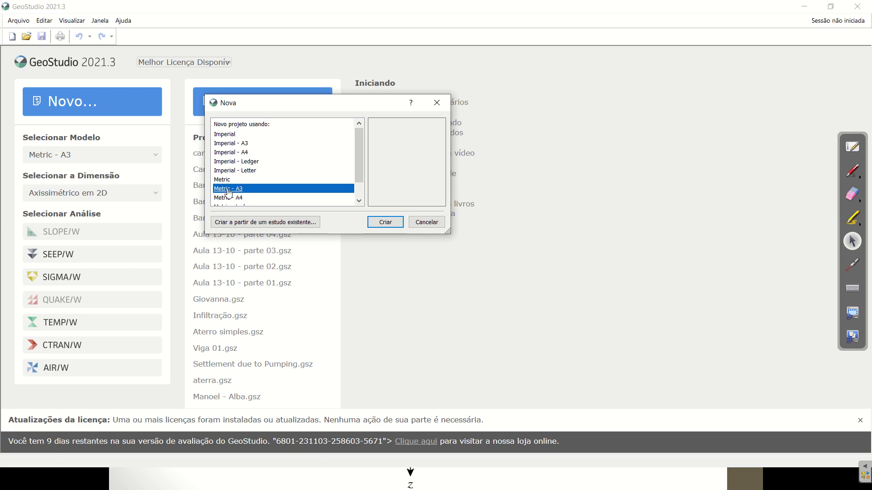
pyautogui.click(386, 222)
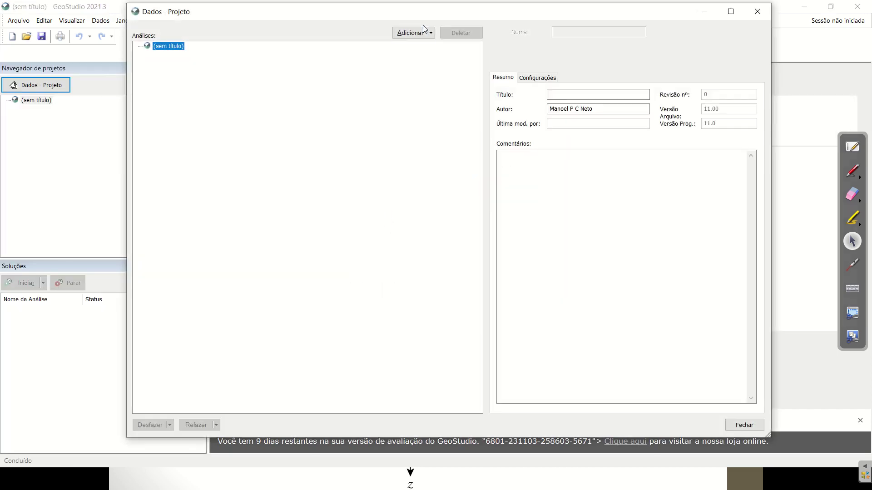
pyautogui.moveTo(404, 14); pyautogui.dragTo(410, 31)
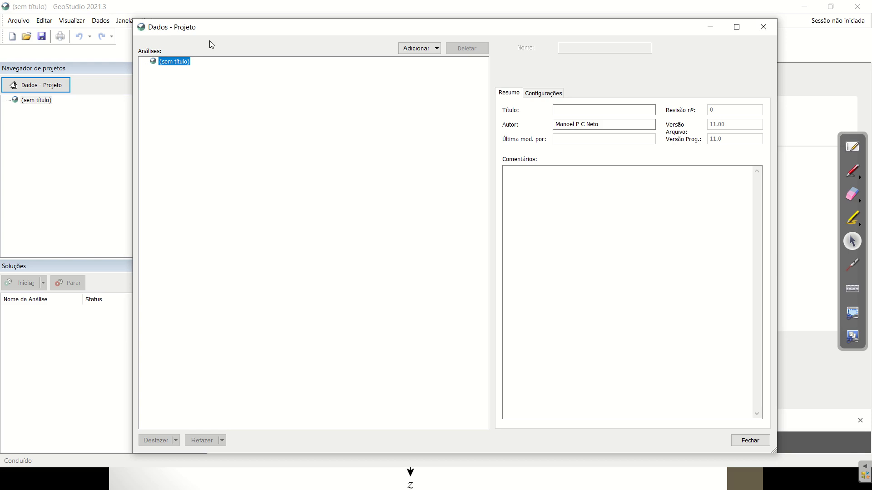
pyautogui.moveTo(219, 26); pyautogui.dragTo(205, 24)
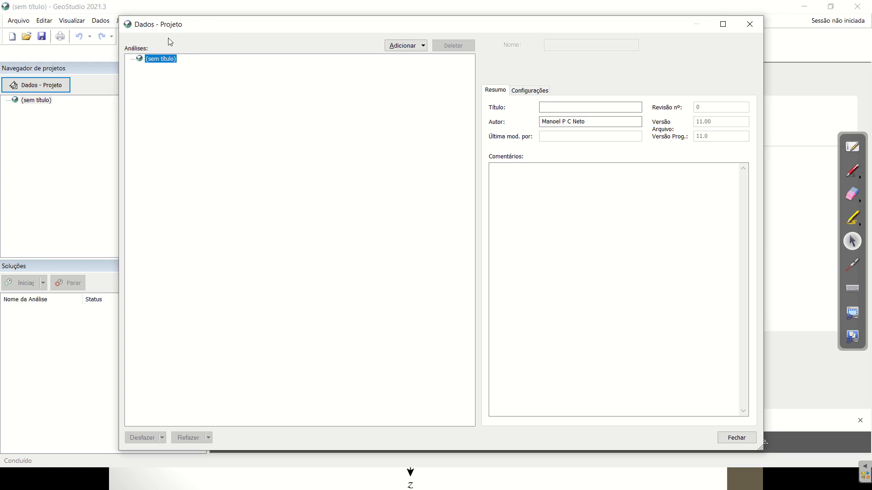
# Step: Add a 2D geometry to the project and check its element thickness setting
pyautogui.click(417, 49)
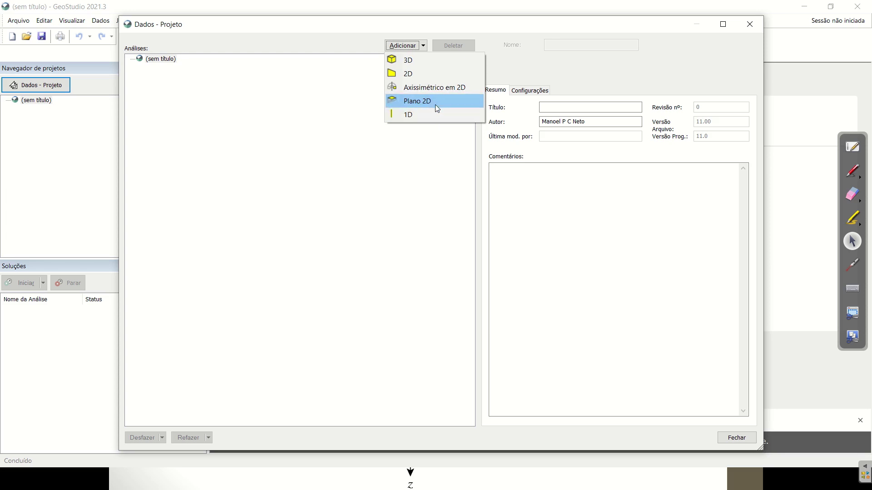
pyautogui.click(430, 73)
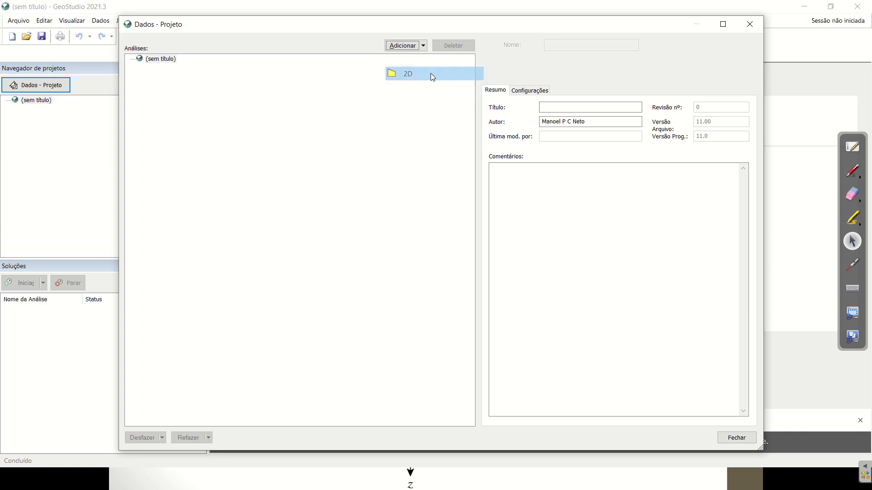
pyautogui.click(189, 68)
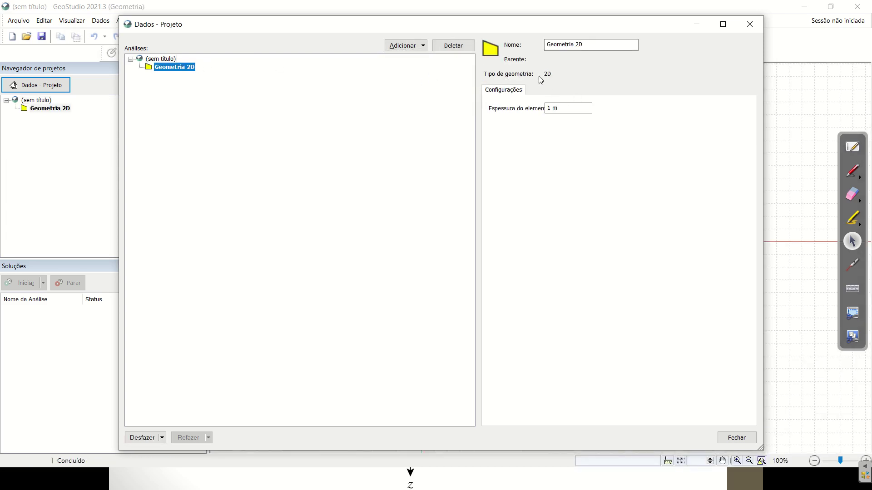
pyautogui.click(562, 108)
pyautogui.click(572, 109)
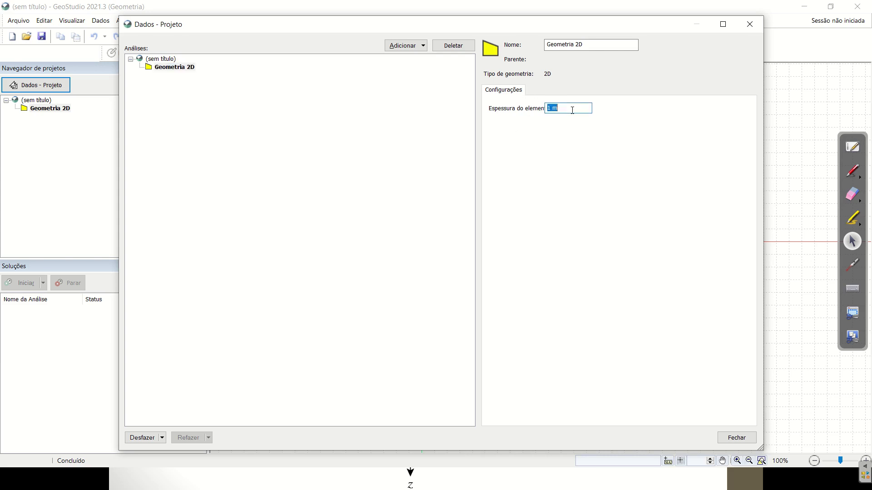
# Step: Add a SIGMA/W Tensão Deformação analysis under the 2D geometry and look over its stress and time settings
pyautogui.click(189, 70)
pyautogui.click(418, 49)
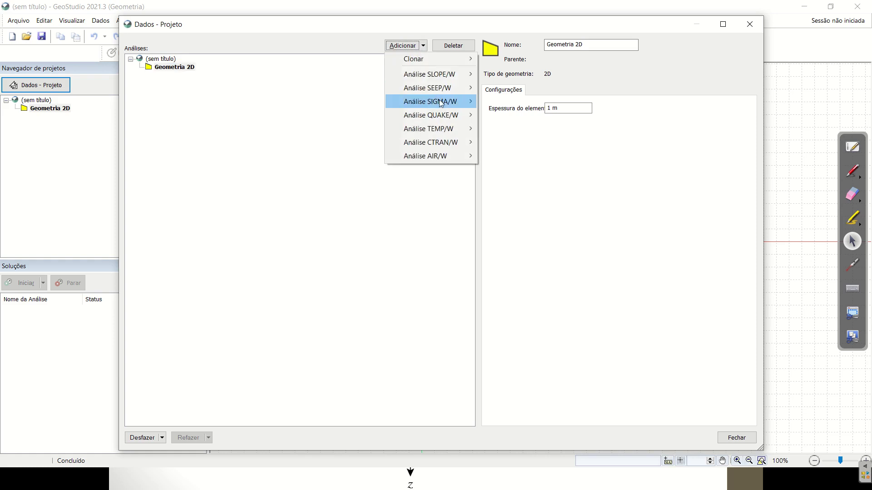
pyautogui.moveTo(440, 103)
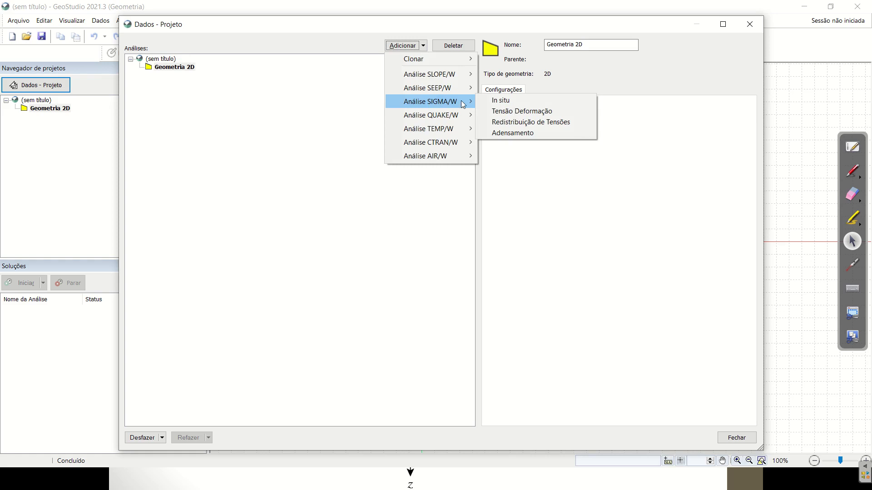
pyautogui.click(551, 110)
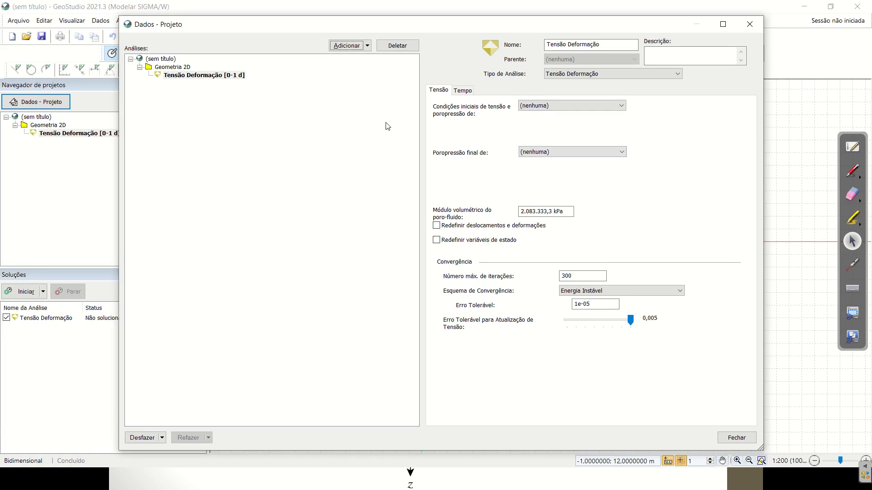
pyautogui.click(463, 93)
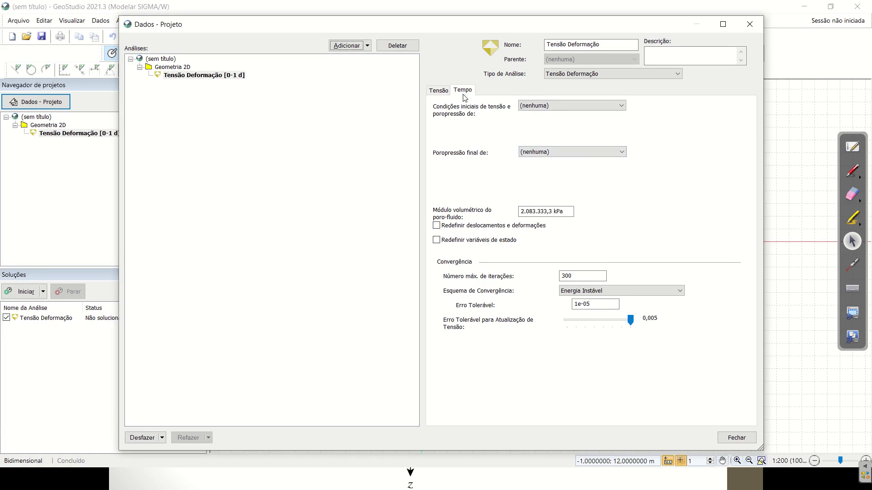
pyautogui.click(439, 91)
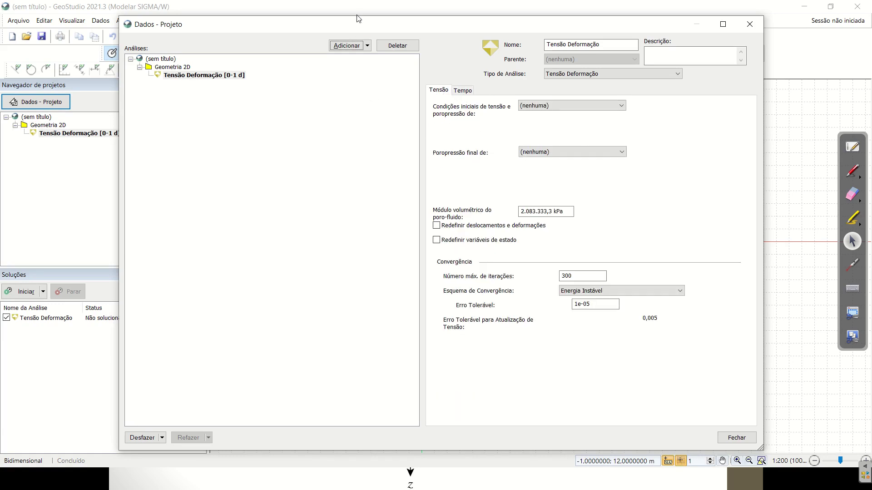
pyautogui.moveTo(378, 4)
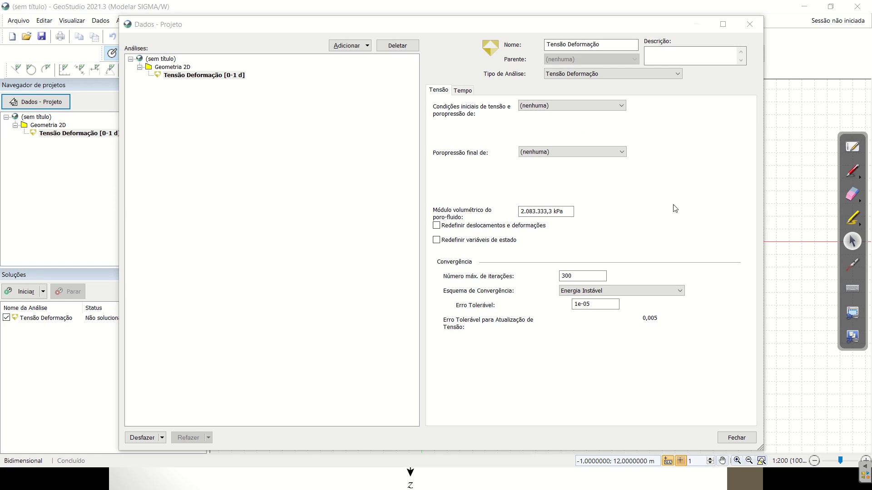
# Step: Switch to the whiteboard, add a blank page and handwrite "Metodos computacionais" in red across its upper part
pyautogui.click(852, 147)
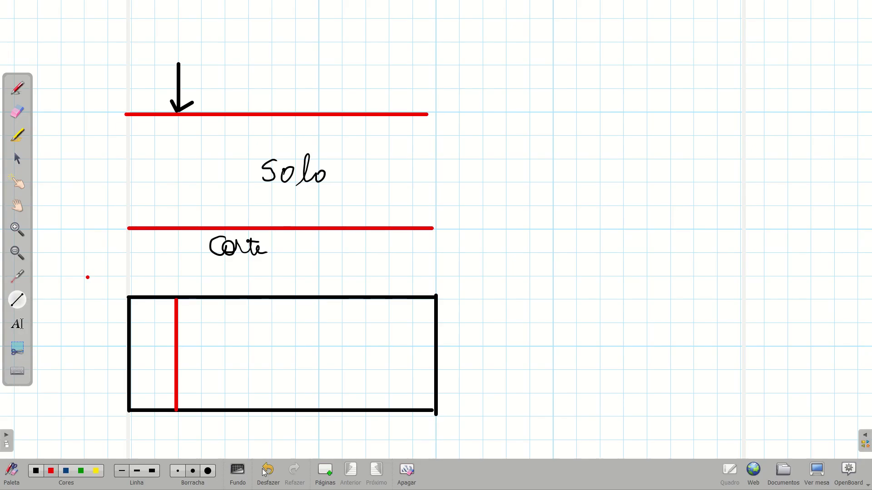
pyautogui.click(323, 478)
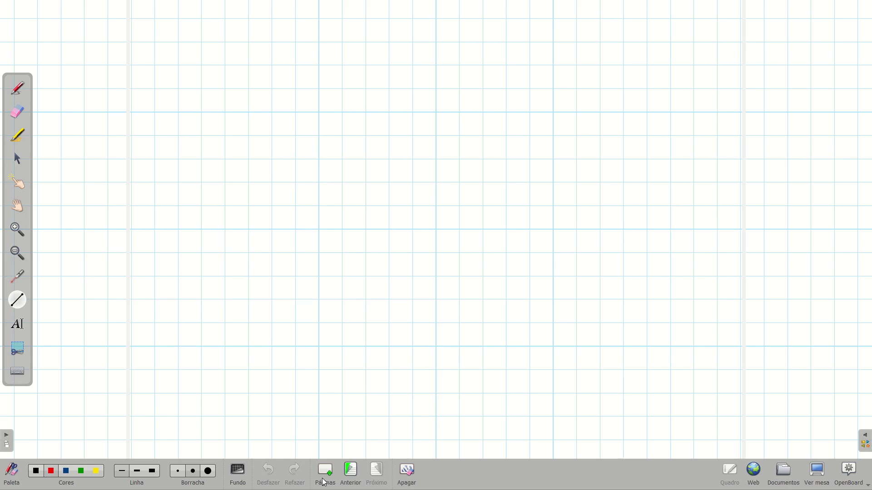
pyautogui.click(18, 88)
pyautogui.moveTo(164, 150)
pyautogui.mouseDown()
pyautogui.moveTo(189, 124)
pyautogui.moveTo(243, 138)
pyautogui.mouseUp()
pyautogui.moveTo(254, 96); pyautogui.dragTo(253, 147)
pyautogui.moveTo(235, 112)
pyautogui.mouseDown()
pyautogui.moveTo(268, 107)
pyautogui.moveTo(285, 131)
pyautogui.moveTo(342, 145)
pyautogui.moveTo(403, 138)
pyautogui.mouseUp()
pyautogui.moveTo(467, 113)
pyautogui.mouseDown()
pyautogui.moveTo(477, 136)
pyautogui.moveTo(508, 131)
pyautogui.moveTo(545, 150)
pyautogui.moveTo(573, 122)
pyautogui.moveTo(608, 136)
pyautogui.moveTo(621, 120)
pyautogui.moveTo(648, 132)
pyautogui.moveTo(679, 118)
pyautogui.moveTo(688, 129)
pyautogui.moveTo(755, 132)
pyautogui.moveTo(767, 113)
pyautogui.moveTo(770, 137)
pyautogui.mouseUp()
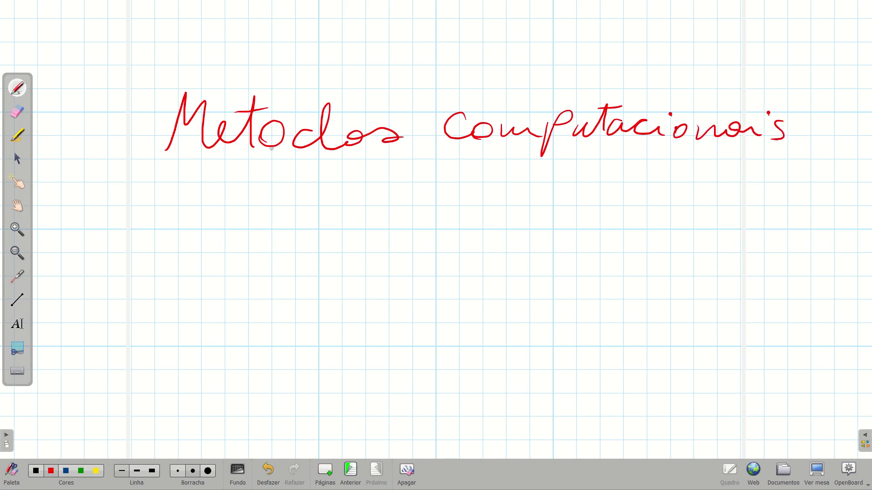
# Step: Handwrite "Aplicados à Geotecnia" in red beneath the first line, and return to GeoStudio
pyautogui.moveTo(156, 230)
pyautogui.mouseDown()
pyautogui.moveTo(183, 223)
pyautogui.moveTo(180, 205)
pyautogui.moveTo(200, 218)
pyautogui.moveTo(213, 208)
pyautogui.mouseUp()
pyautogui.moveTo(223, 225)
pyautogui.mouseDown()
pyautogui.moveTo(244, 187)
pyautogui.moveTo(260, 229)
pyautogui.moveTo(354, 229)
pyautogui.mouseUp()
pyautogui.click(262, 201)
pyautogui.moveTo(357, 186)
pyautogui.mouseDown()
pyautogui.moveTo(370, 213)
pyautogui.moveTo(405, 218)
pyautogui.mouseUp()
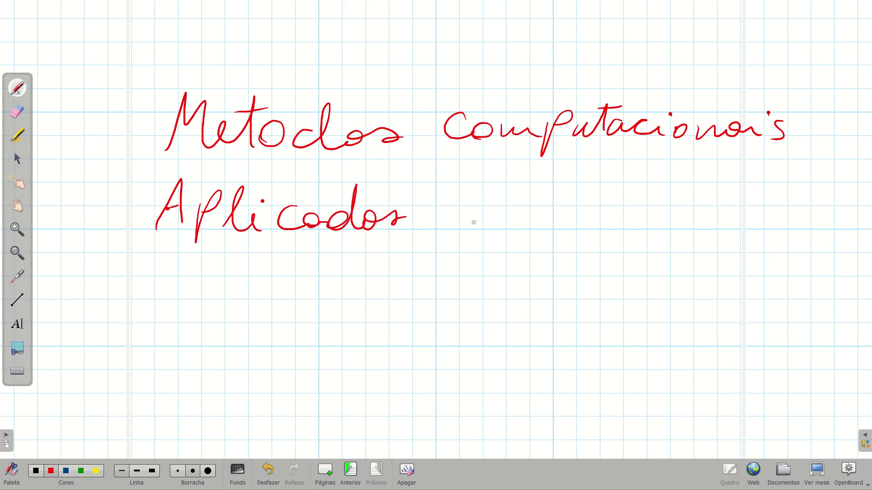
pyautogui.moveTo(470, 212)
pyautogui.mouseDown()
pyautogui.moveTo(452, 227)
pyautogui.moveTo(489, 223)
pyautogui.mouseUp()
pyautogui.moveTo(445, 189); pyautogui.dragTo(462, 197)
pyautogui.moveTo(550, 189); pyautogui.dragTo(551, 207)
pyautogui.moveTo(562, 213)
pyautogui.mouseDown()
pyautogui.moveTo(566, 226)
pyautogui.moveTo(598, 214)
pyautogui.moveTo(619, 235)
pyautogui.mouseUp()
pyautogui.moveTo(604, 201)
pyautogui.mouseDown()
pyautogui.moveTo(638, 197)
pyautogui.moveTo(675, 225)
pyautogui.moveTo(727, 212)
pyautogui.moveTo(768, 224)
pyautogui.mouseUp()
pyautogui.click(732, 191)
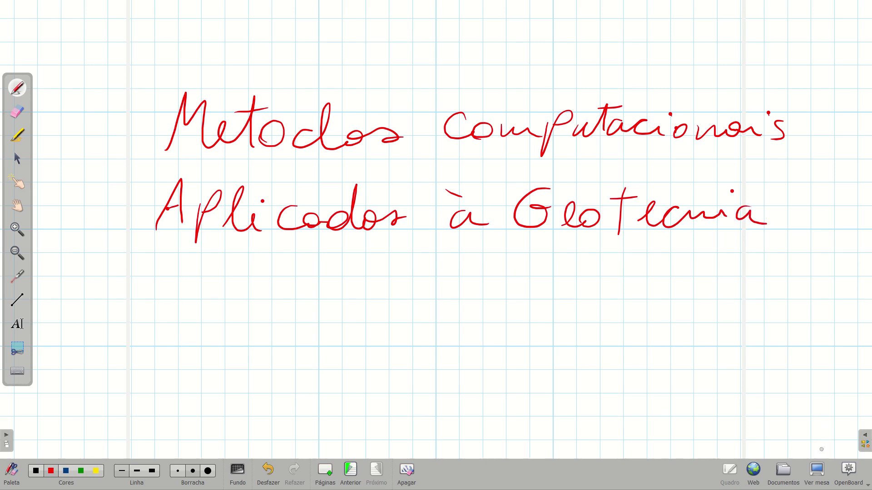
pyautogui.click(817, 475)
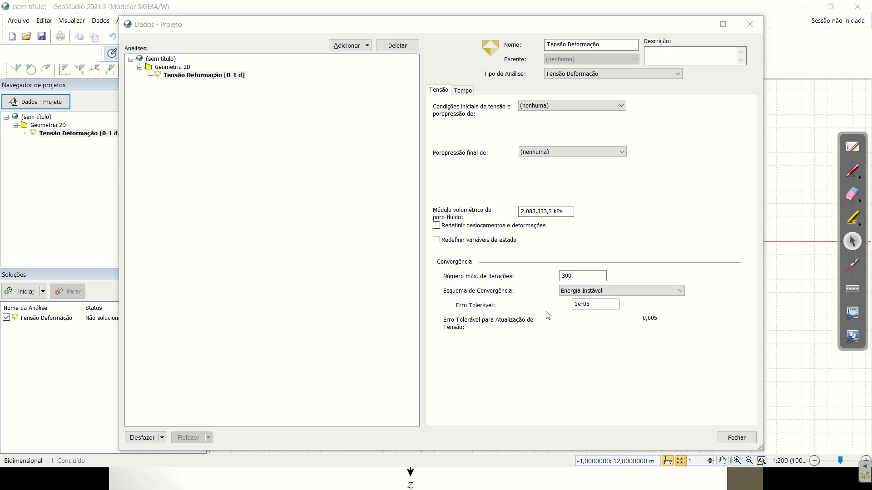
# Step: Try the Deslocamentos Relativos/Cargas Residuais convergence scheme and set it back to Energia Instável
pyautogui.click(634, 293)
pyautogui.click(632, 306)
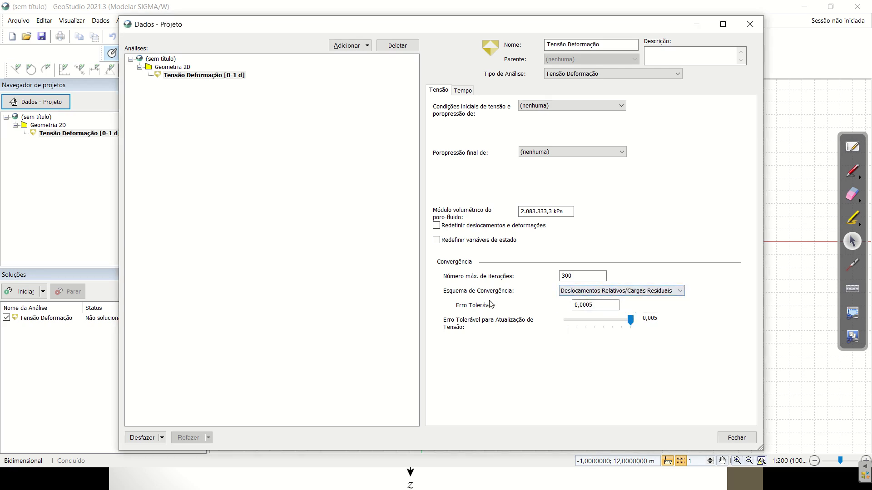
pyautogui.click(597, 293)
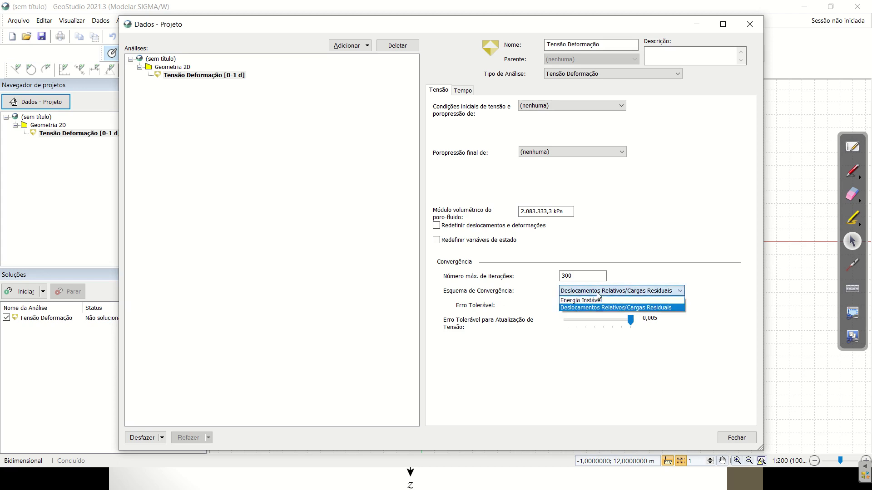
pyautogui.click(597, 293)
pyautogui.click(598, 293)
pyautogui.click(599, 300)
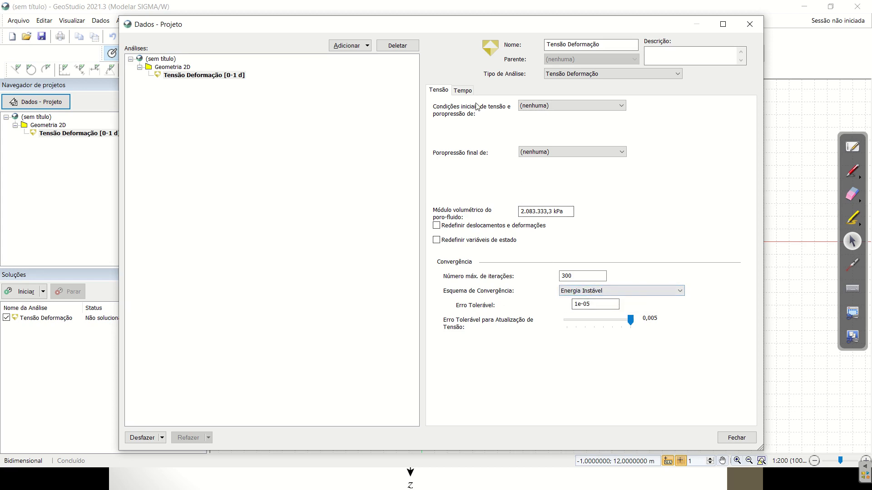
# Step: Check the time settings of the Tensão Deformação analysis and close the project data
pyautogui.click(461, 91)
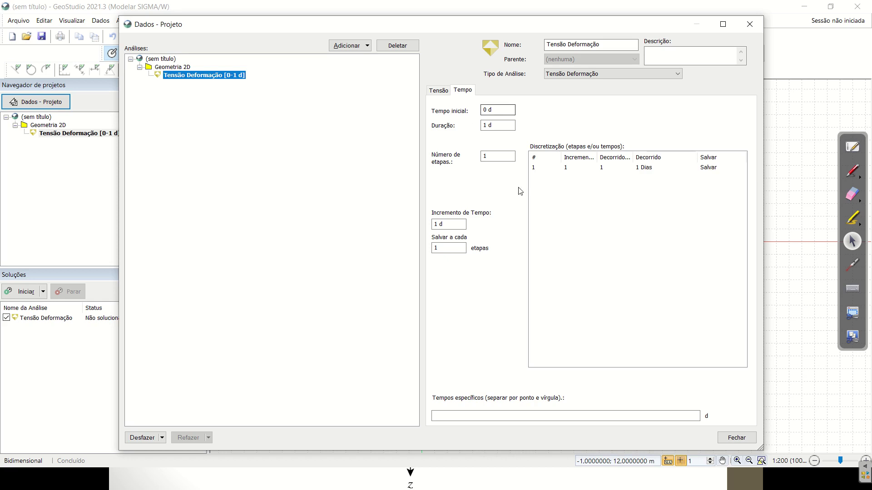
pyautogui.click(184, 68)
pyautogui.click(192, 76)
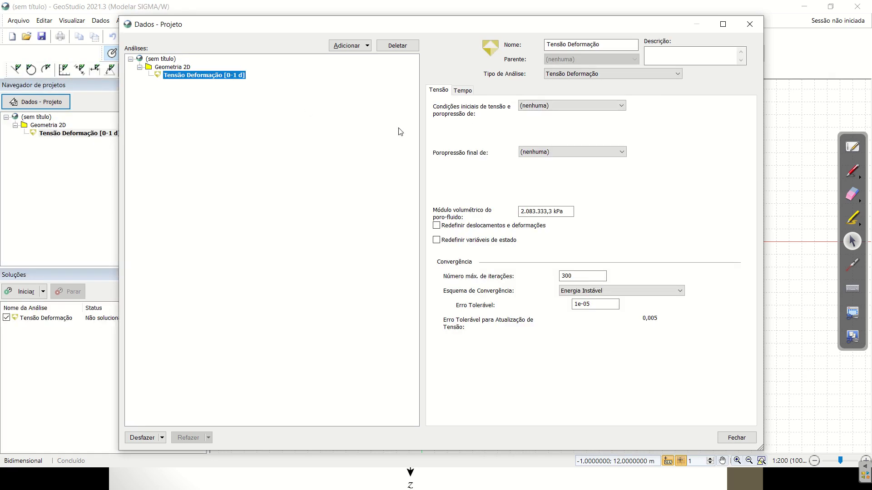
pyautogui.click(750, 25)
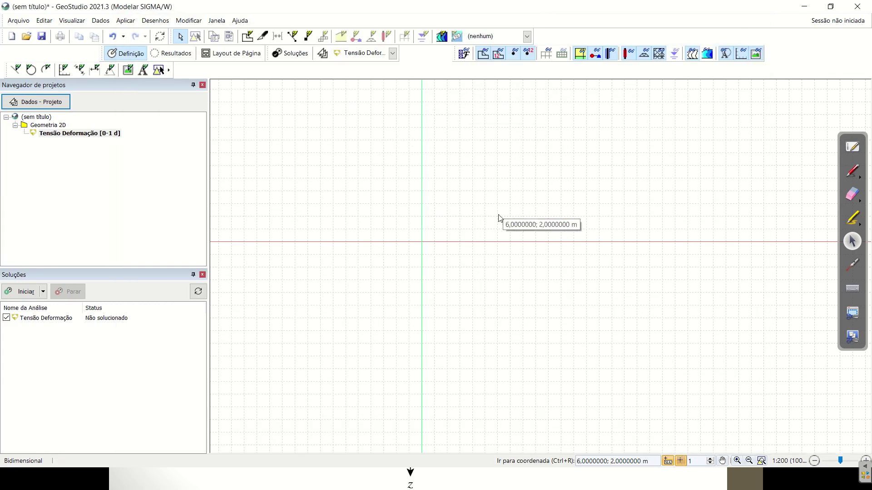
pyautogui.click(722, 461)
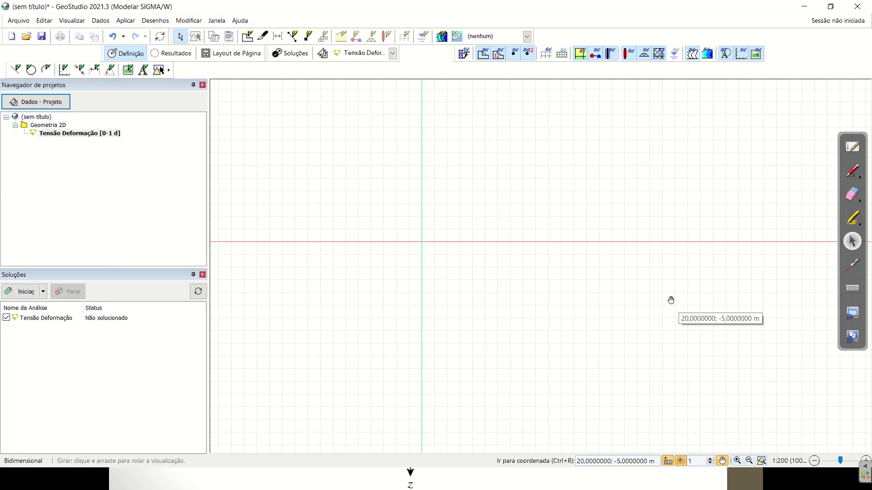
pyautogui.moveTo(679, 250); pyautogui.dragTo(531, 311)
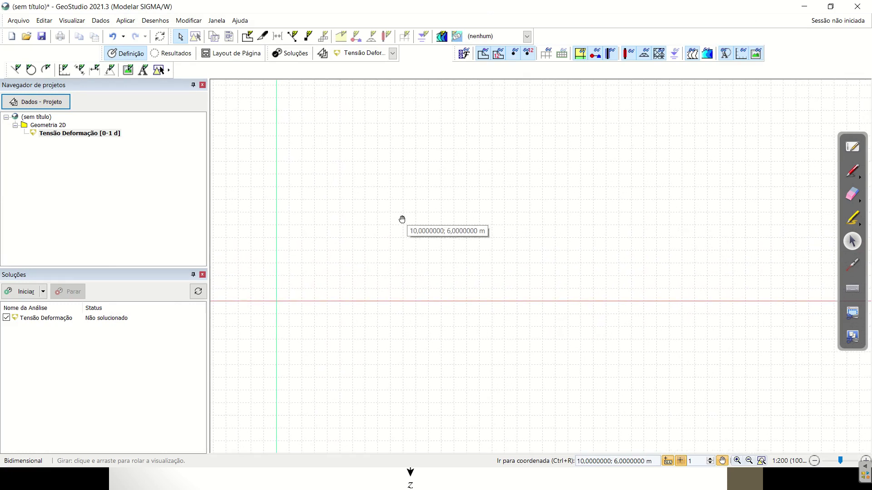
# Step: Return to the whiteboard's soil sketch page and close both ends of the "Solo" section with vertical red lines
pyautogui.click(853, 147)
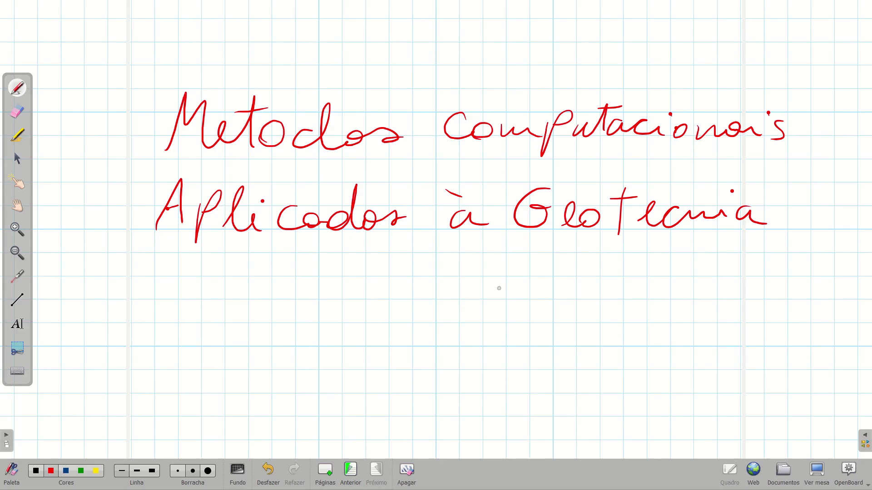
pyautogui.press('pageup')
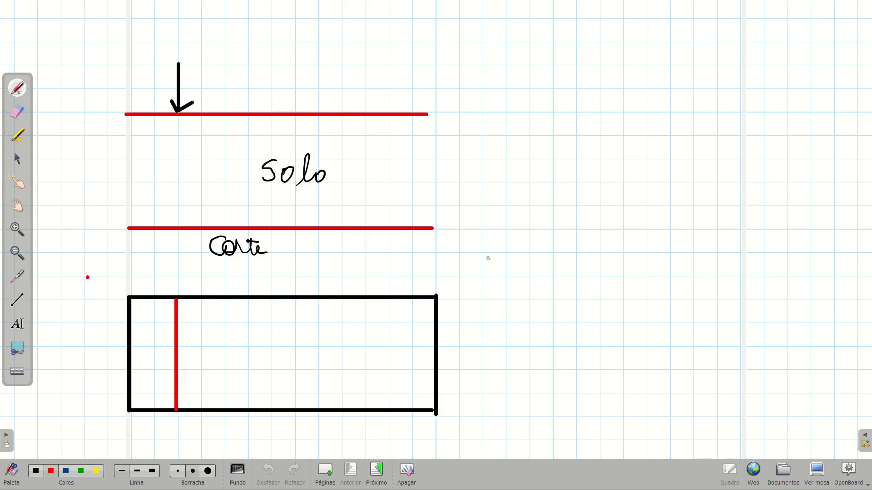
pyautogui.click(17, 300)
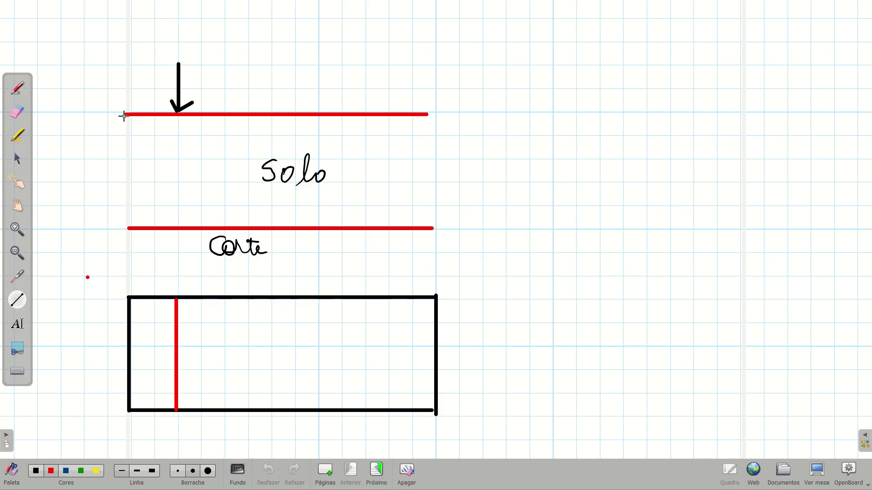
pyautogui.moveTo(124, 117); pyautogui.dragTo(127, 227)
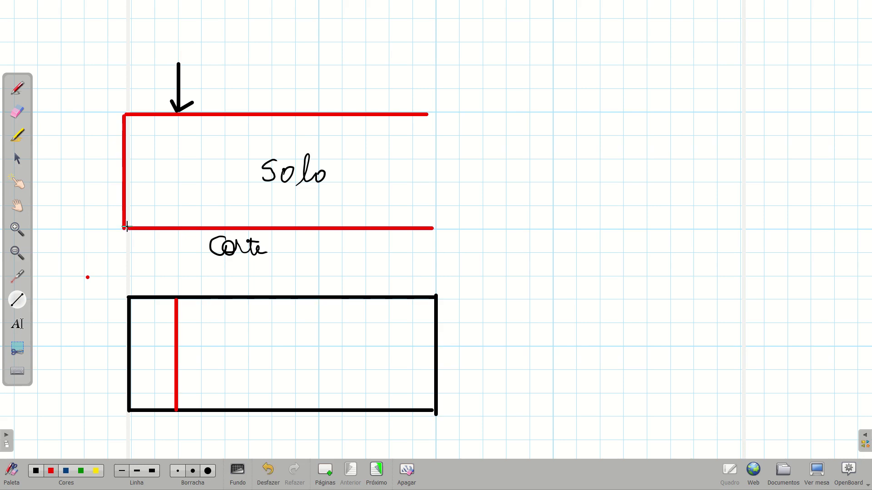
pyautogui.moveTo(427, 114); pyautogui.dragTo(427, 223)
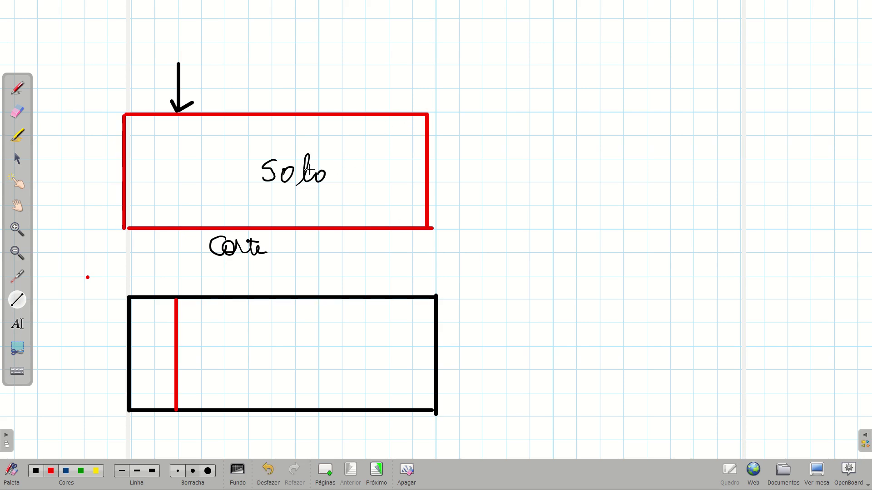
# Step: Handwrite a red "1" after the "Solo" label and underline the whole label
pyautogui.click(17, 87)
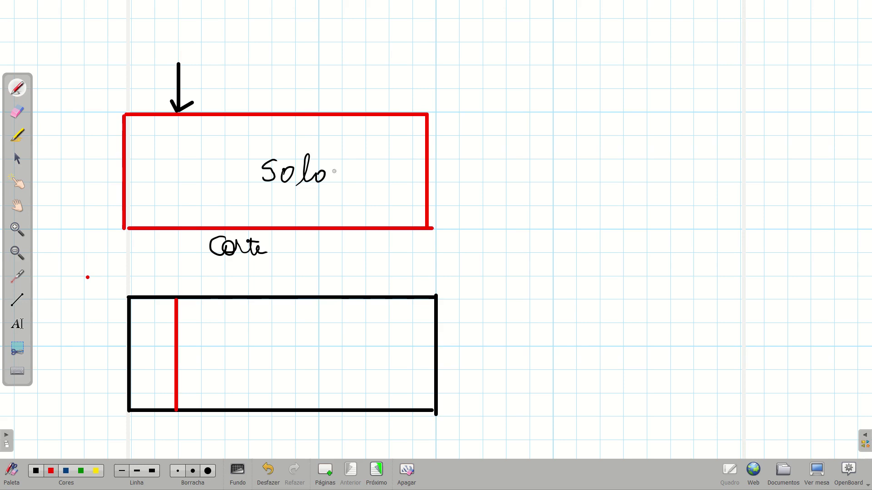
pyautogui.moveTo(338, 166)
pyautogui.mouseDown()
pyautogui.moveTo(344, 158)
pyautogui.moveTo(345, 188)
pyautogui.mouseUp()
pyautogui.moveTo(333, 188); pyautogui.dragTo(356, 187)
pyautogui.moveTo(252, 201); pyautogui.dragTo(353, 203)
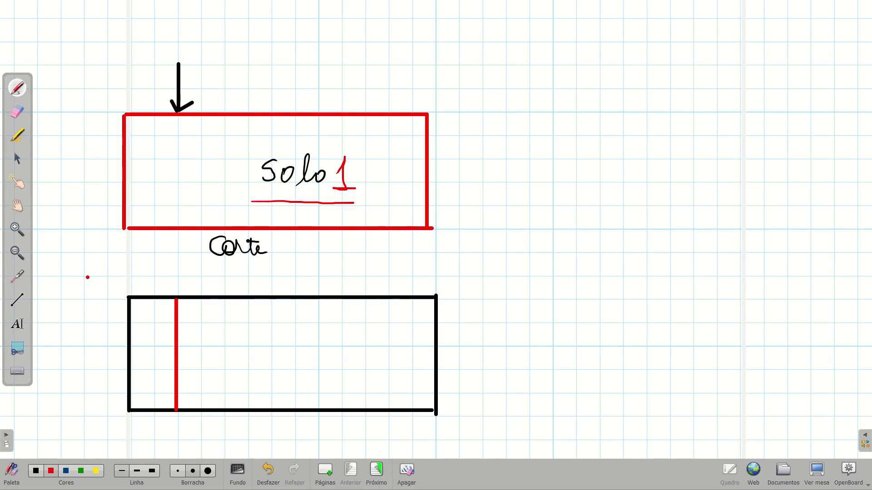
# Step: Switch back to GeoStudio and draw a rectangular polygon region 20 m wide and 10 m high starting at the origin
pyautogui.click(816, 474)
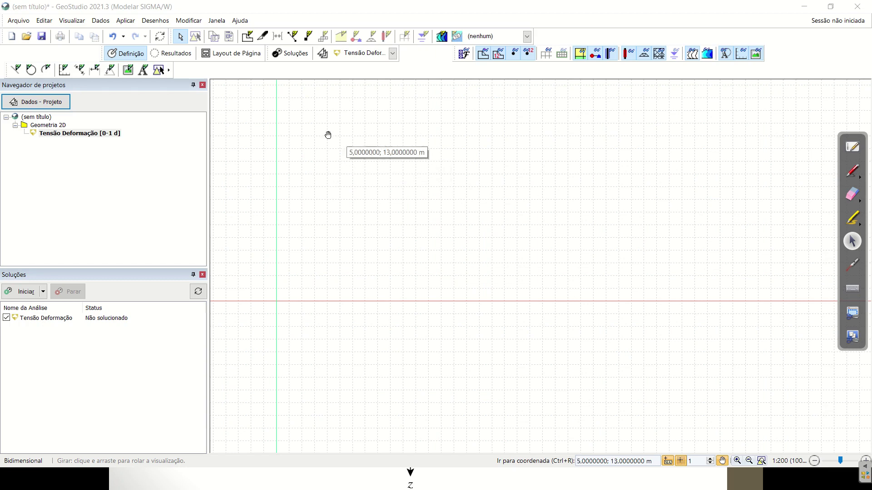
pyautogui.click(127, 21)
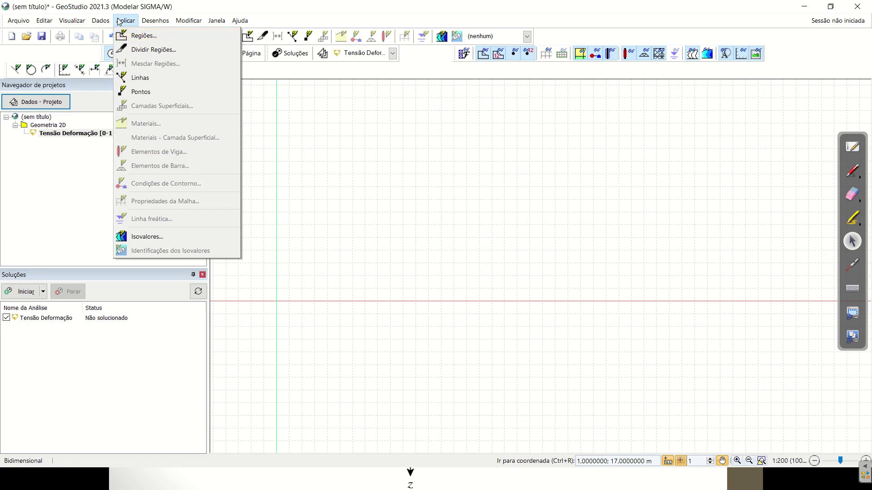
pyautogui.click(168, 37)
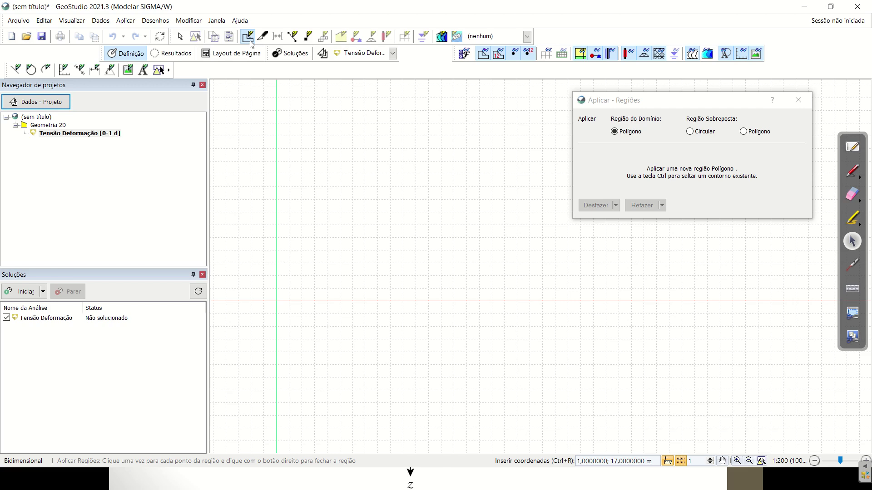
pyautogui.click(275, 301)
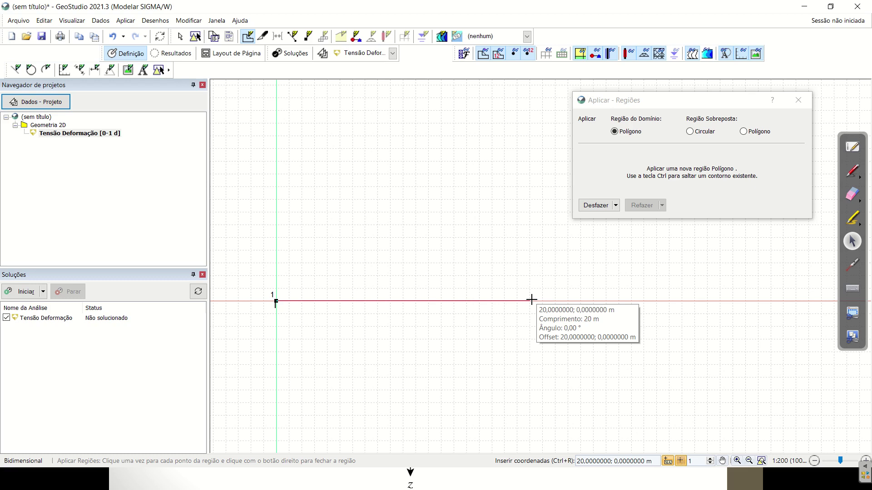
pyautogui.click(531, 301)
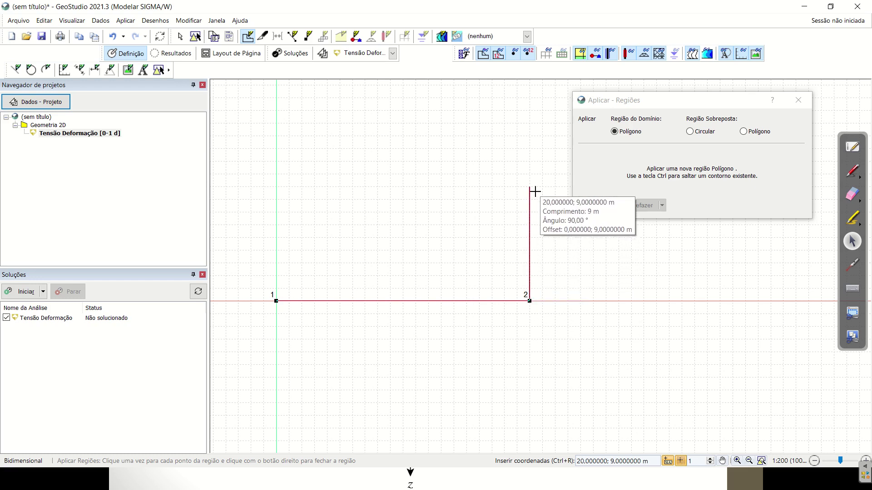
pyautogui.click(529, 174)
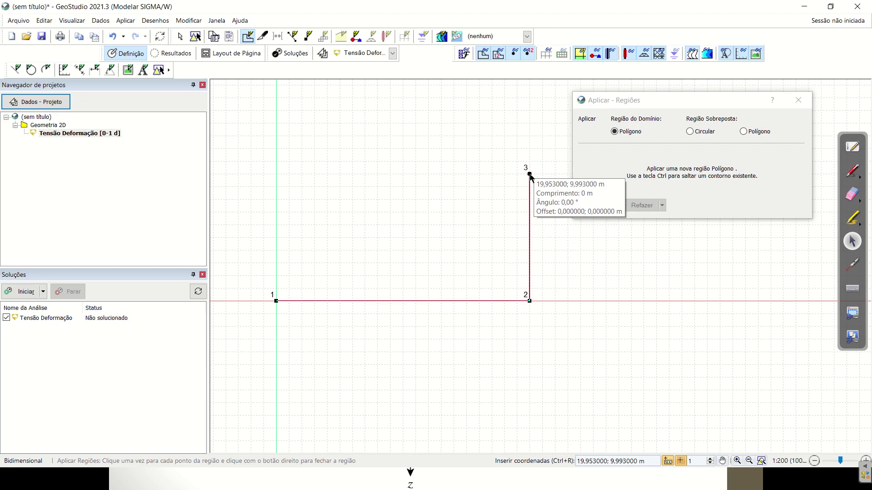
pyautogui.click(274, 175)
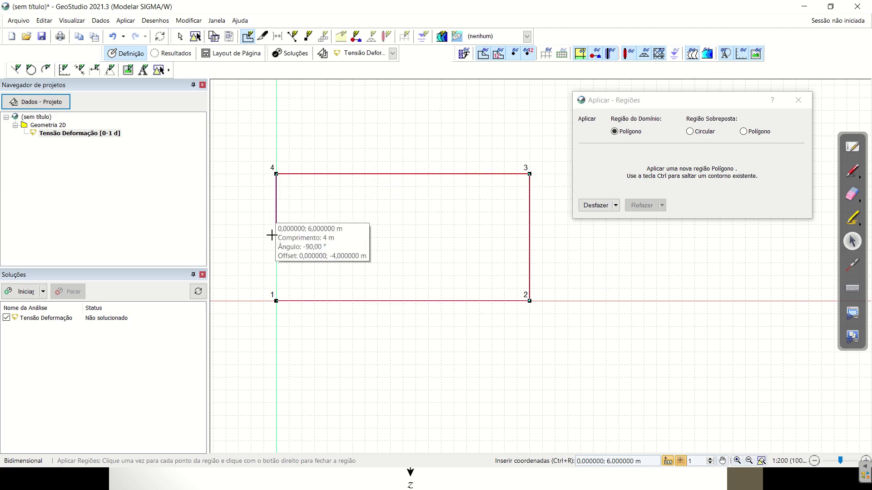
pyautogui.click(277, 301)
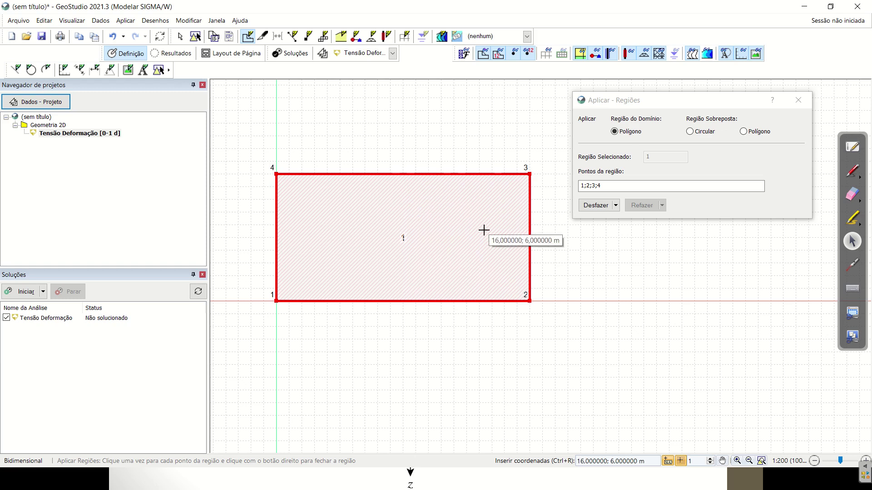
# Step: Try a trapezoidal region on the soil block's top edge through (6; 10), (9; 13), (12; 13) and (15; 10) m, and leave region drawing
pyautogui.click(348, 173)
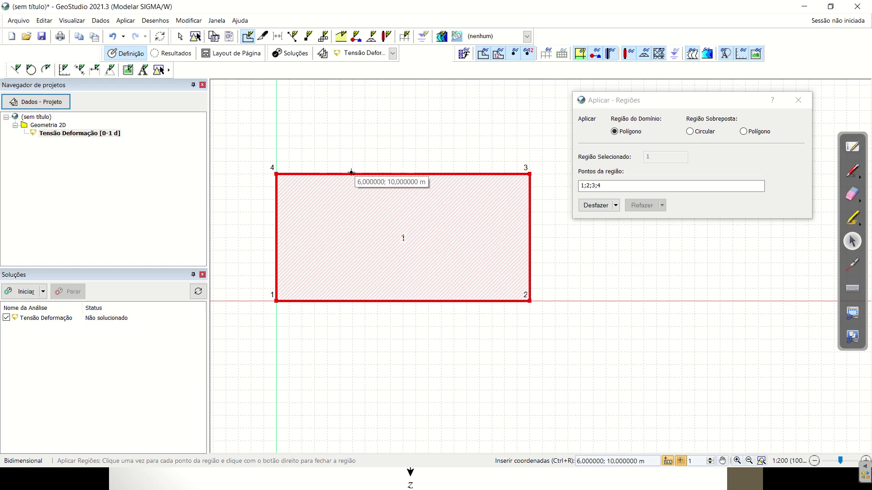
pyautogui.click(390, 136)
pyautogui.click(427, 135)
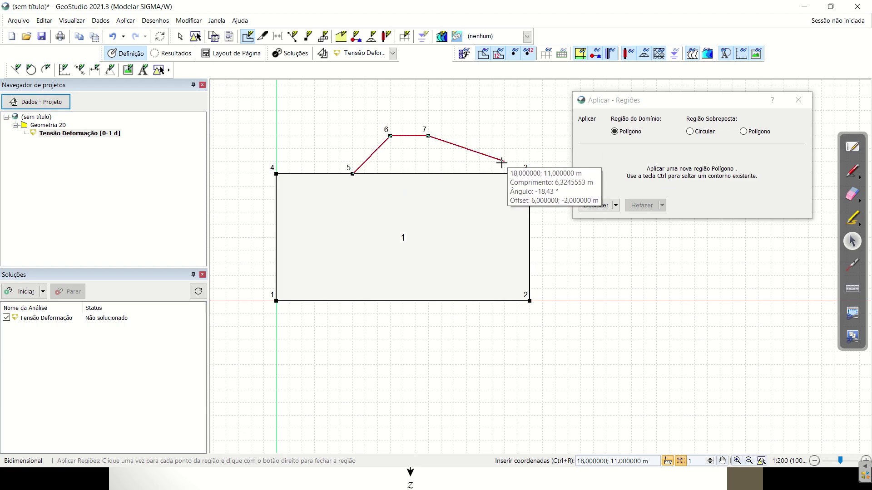
pyautogui.click(466, 173)
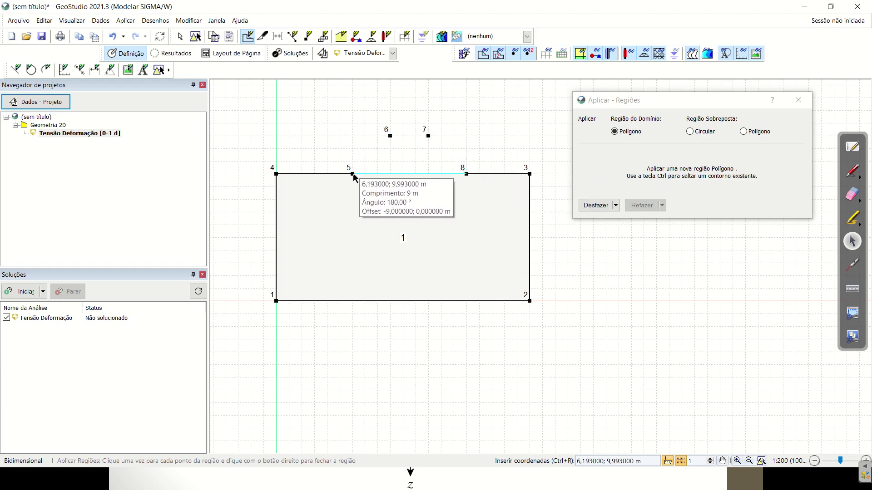
pyautogui.click(352, 173)
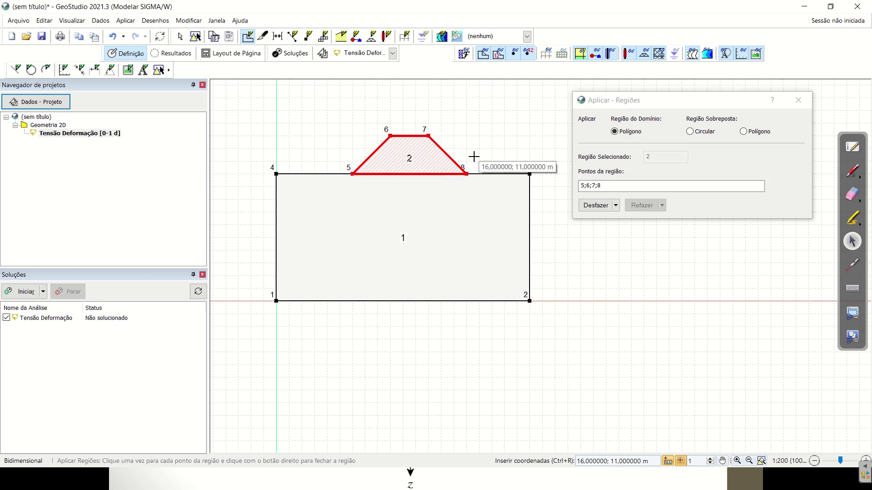
pyautogui.press('Escape')
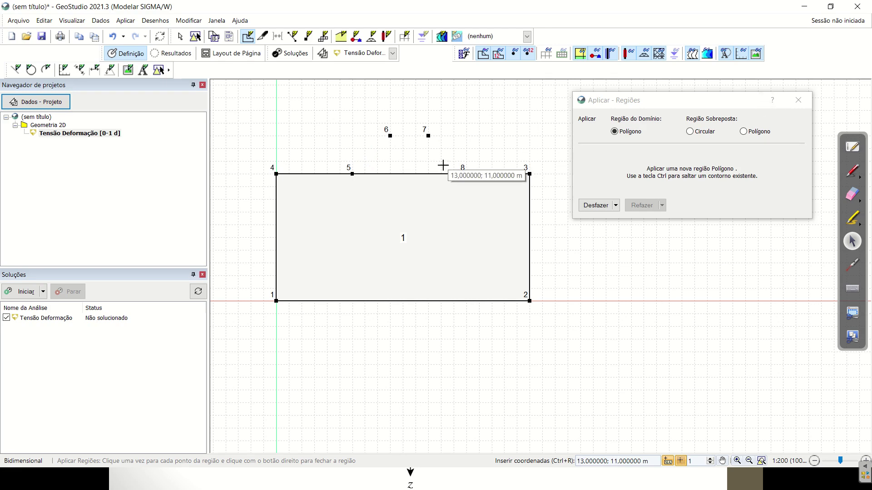
pyautogui.click(798, 100)
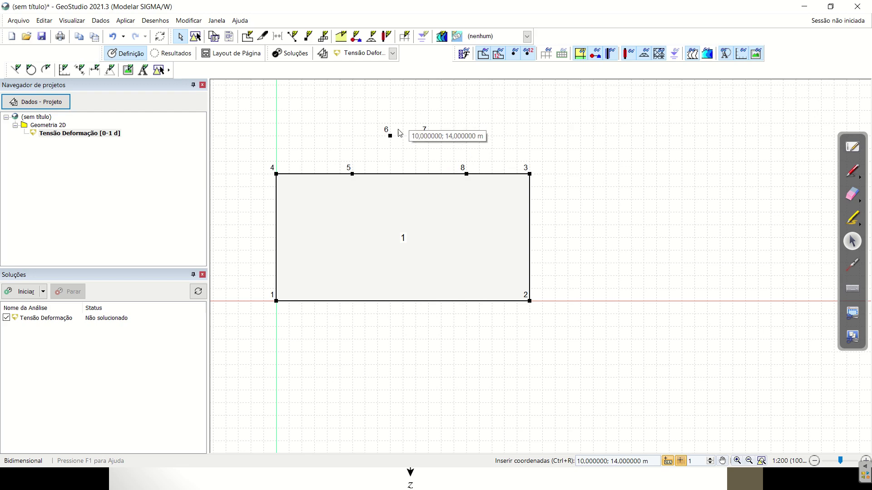
# Step: Delete the four leftover trapezoid points on and above the soil block's top edge, and finish modifying objects
pyautogui.click(188, 20)
pyautogui.click(196, 33)
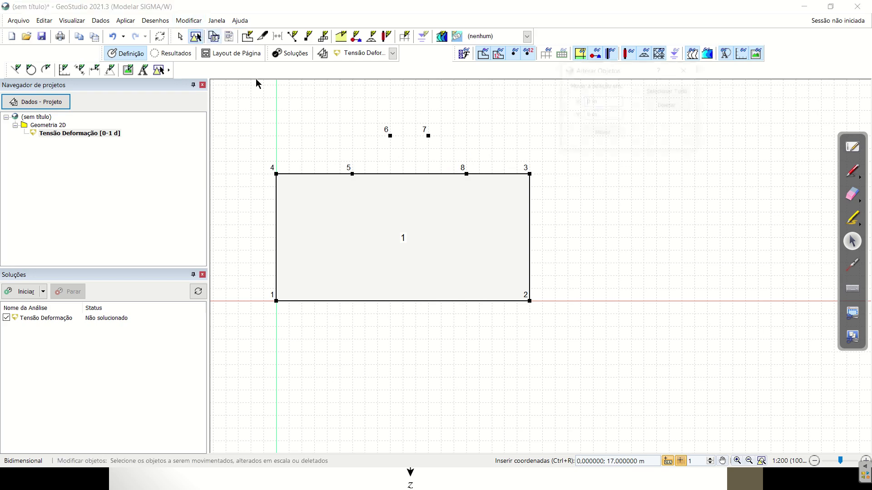
pyautogui.moveTo(340, 112); pyautogui.dragTo(459, 194)
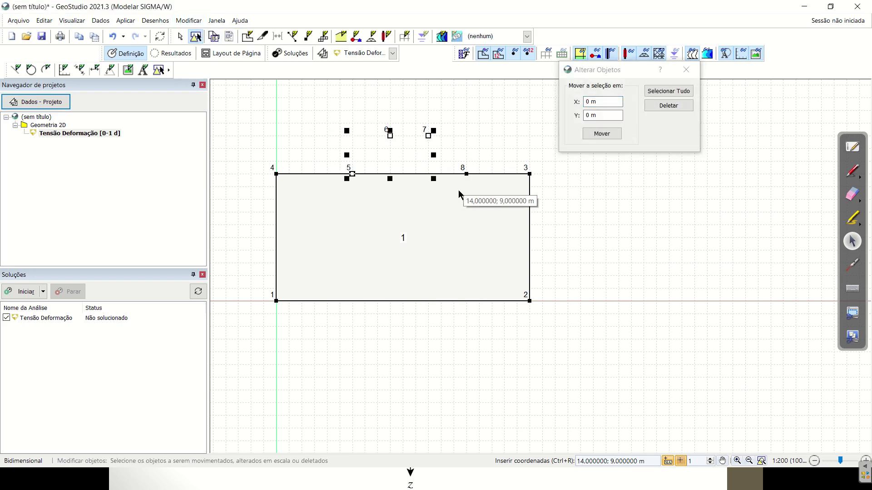
pyautogui.press('Delete')
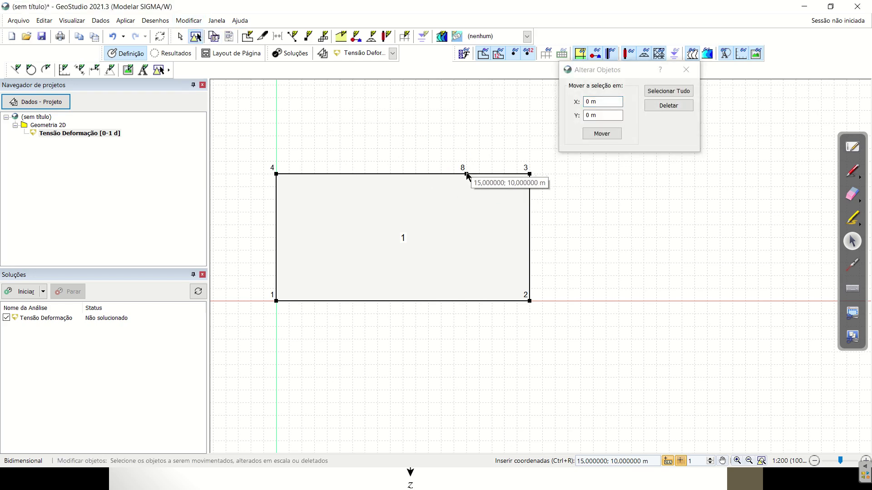
pyautogui.press('Delete')
pyautogui.click(686, 70)
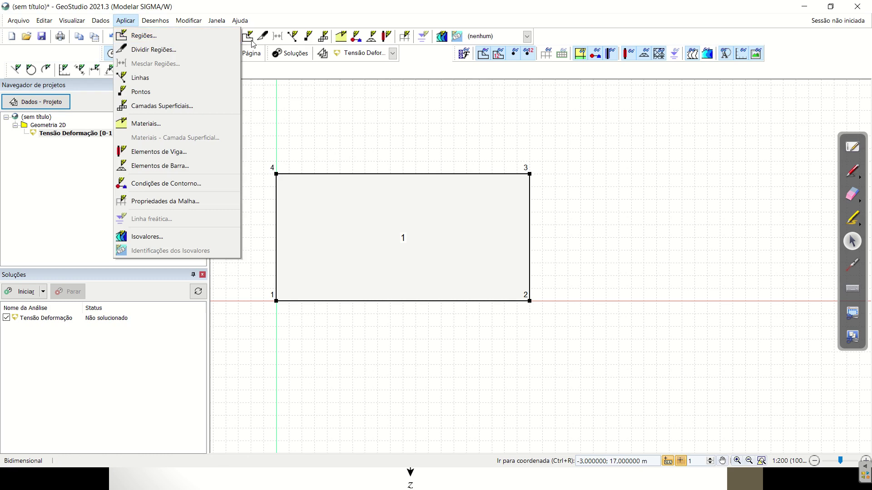
pyautogui.click(298, 124)
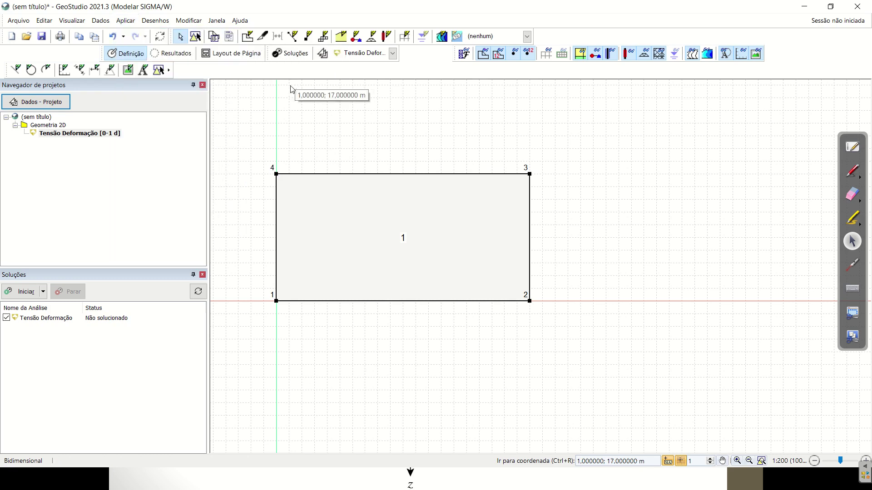
pyautogui.click(248, 36)
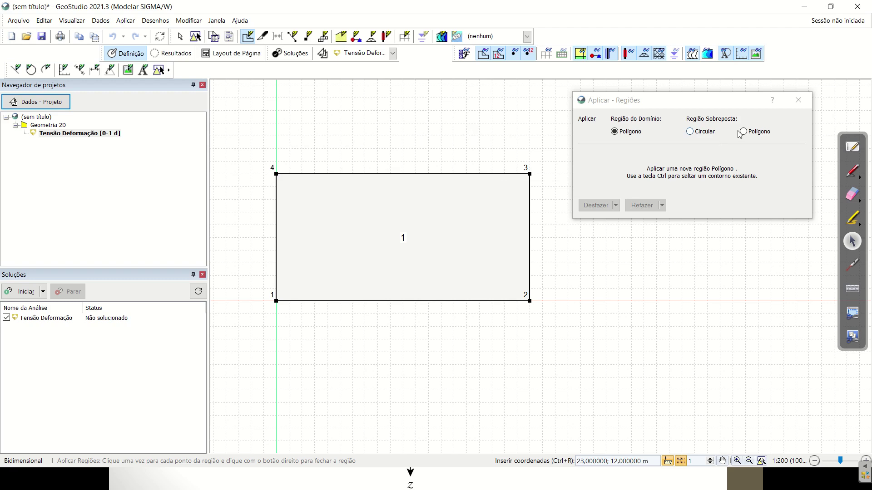
pyautogui.click(802, 108)
pyautogui.click(802, 108)
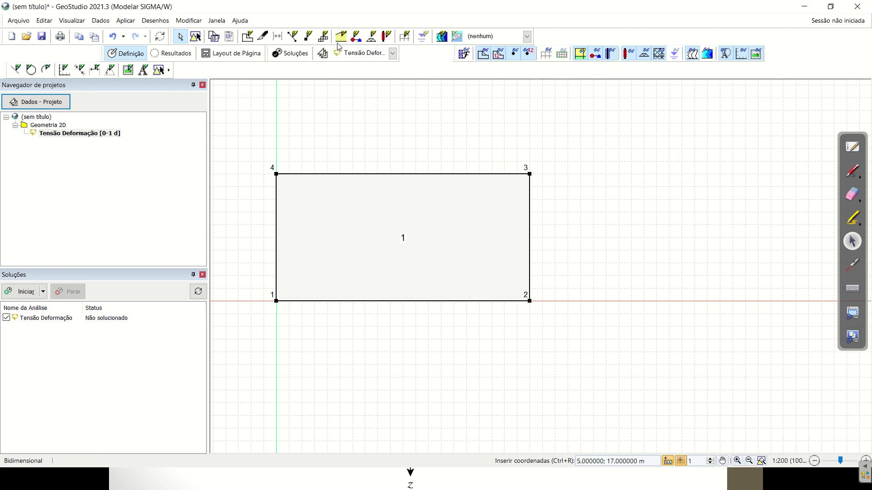
# Step: Start applying materials and define a new material named "Solo 1" in the materials data
pyautogui.click(127, 23)
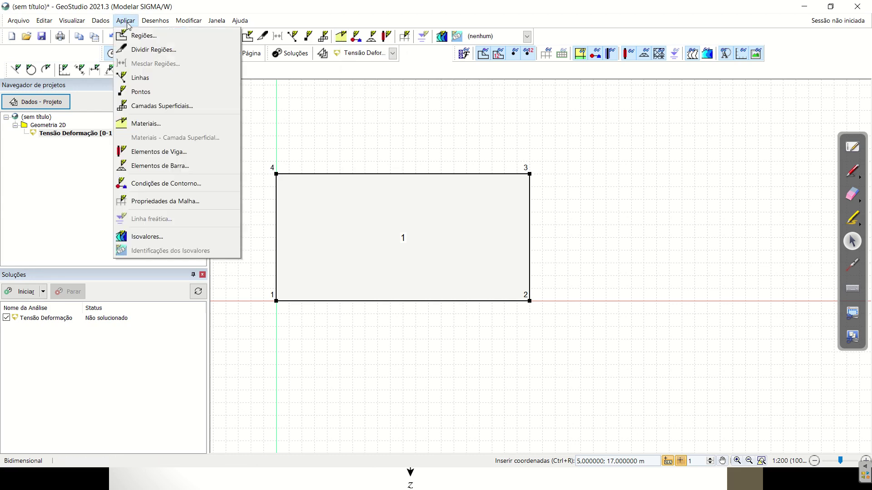
pyautogui.click(175, 124)
pyautogui.click(341, 37)
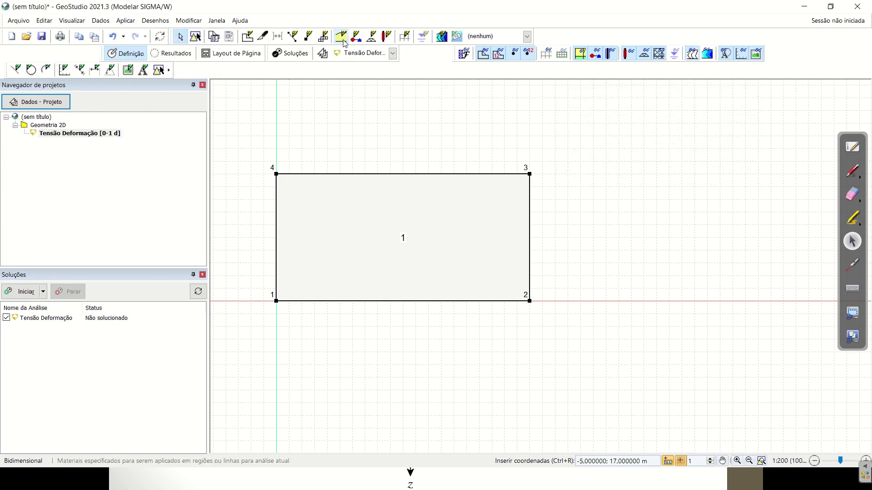
pyautogui.click(343, 41)
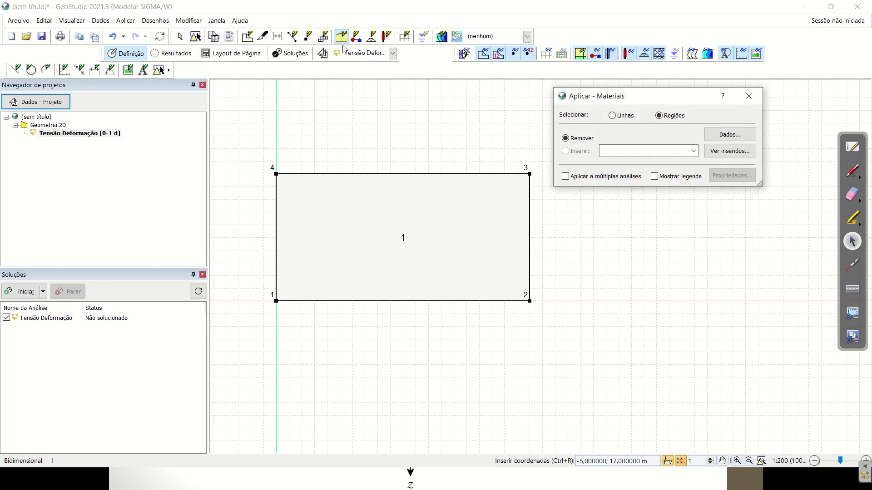
pyautogui.click(725, 135)
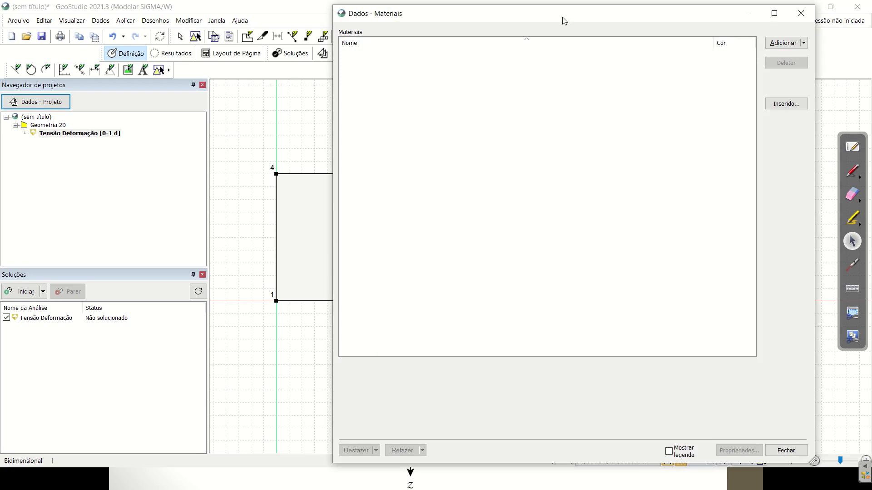
pyautogui.moveTo(564, 20); pyautogui.dragTo(432, 17)
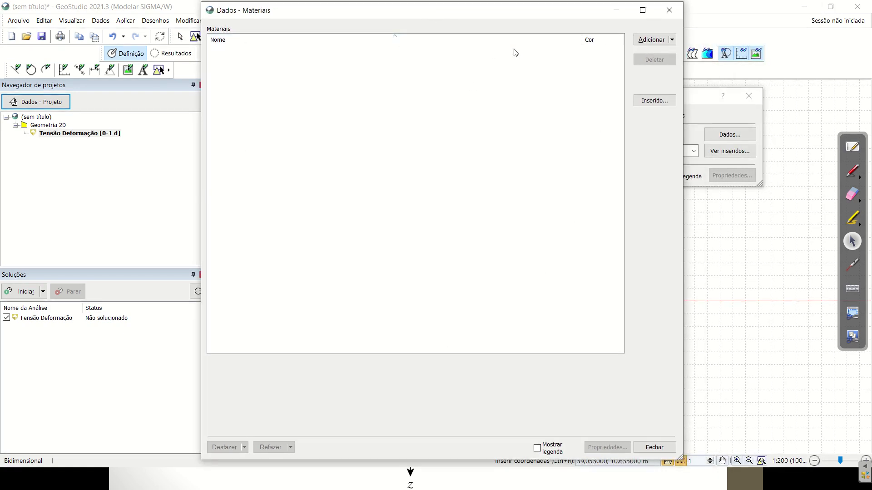
pyautogui.click(669, 10)
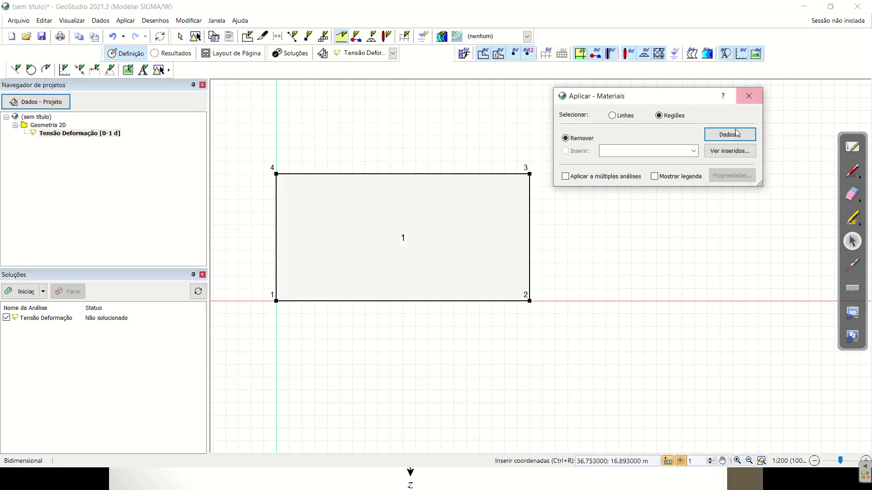
pyautogui.click(736, 135)
pyautogui.click(651, 39)
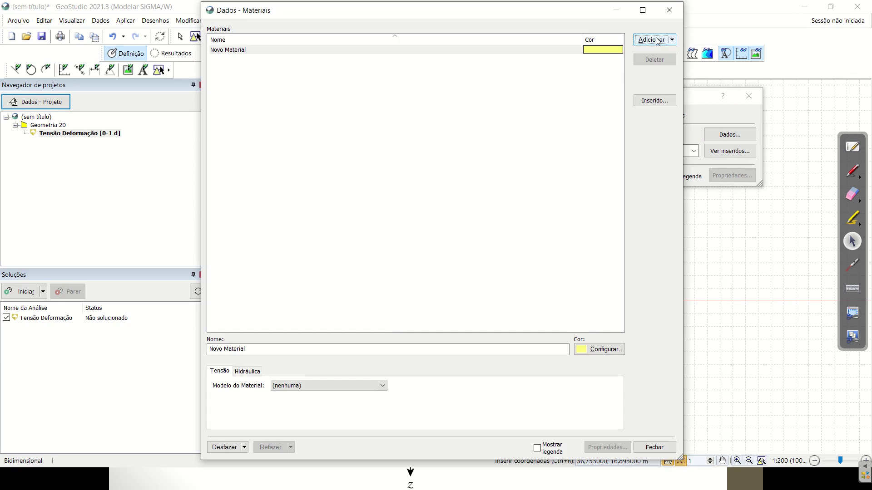
pyautogui.moveTo(361, 349); pyautogui.dragTo(176, 339)
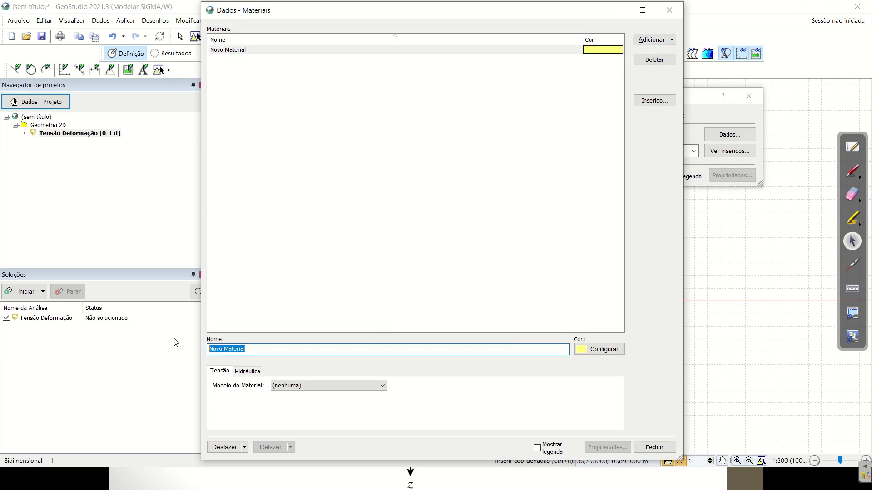
pyautogui.write('Solo 1')
# Step: Give Solo 1 the "Elástico isotrópico" model with a constant effective E-modulus of 20.000 kPa and a Poisson's ratio of 0,3
pyautogui.click(369, 386)
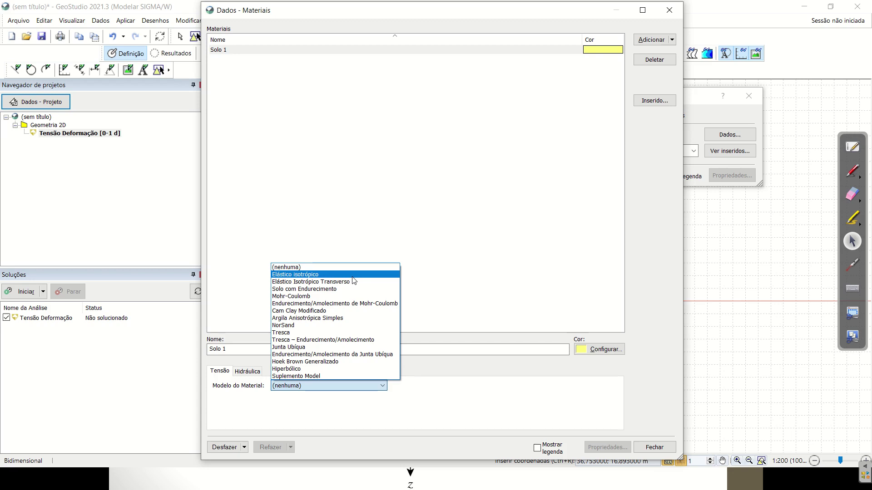
pyautogui.click(352, 277)
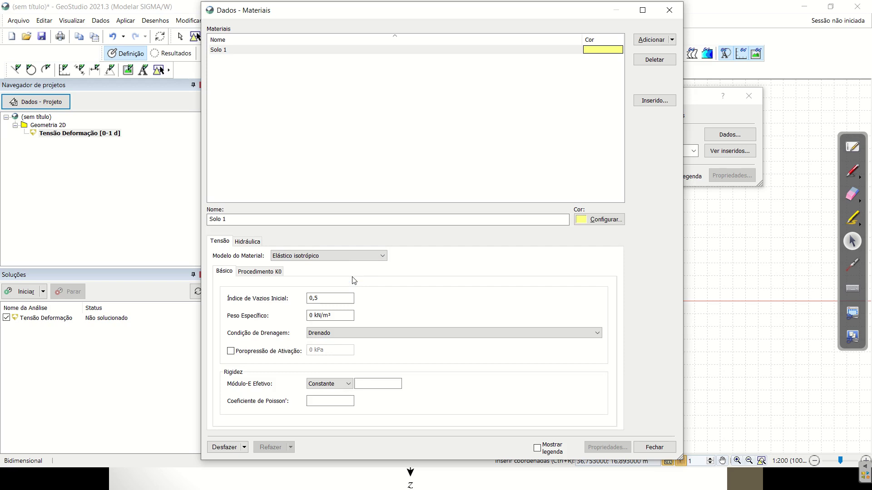
pyautogui.click(314, 316)
pyautogui.click(330, 315)
pyautogui.click(336, 300)
pyautogui.press('Tab')
pyautogui.click(340, 320)
pyautogui.click(389, 385)
pyautogui.write('20000')
pyautogui.press('Tab')
pyautogui.write('0')
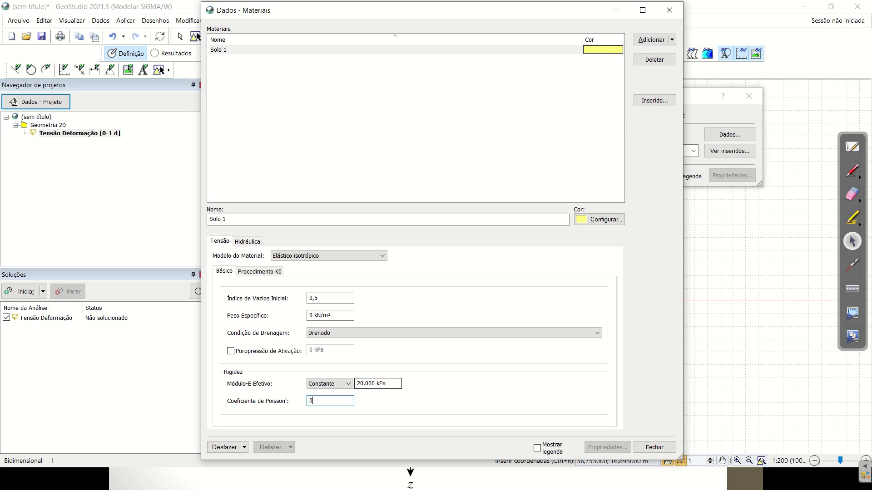
pyautogui.write(',3')
# Step: Add a second material named "Solo 2" that uses the "Elástico isotrópico" model
pyautogui.click(660, 41)
pyautogui.click(361, 51)
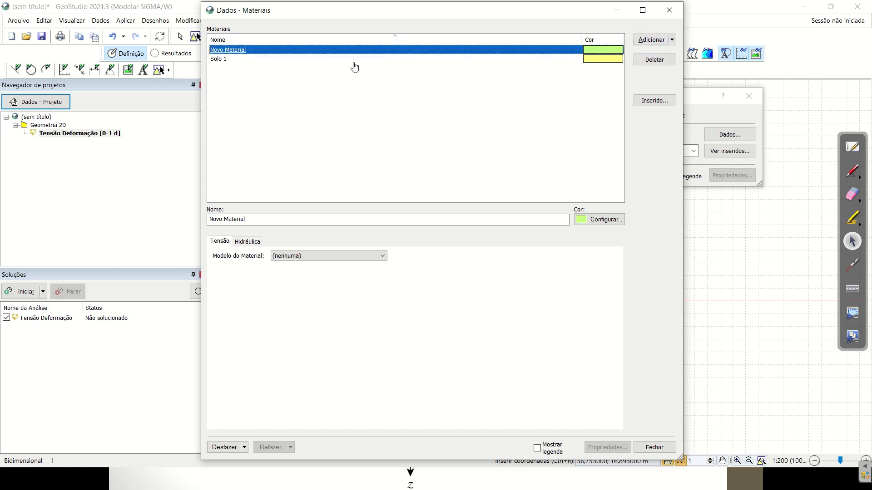
pyautogui.moveTo(290, 219); pyautogui.dragTo(123, 216)
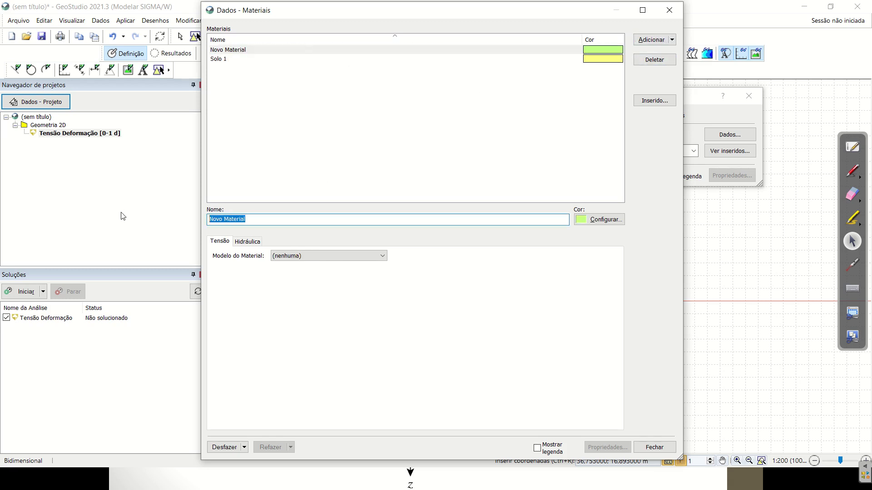
pyautogui.write('Solo 2')
pyautogui.click(356, 255)
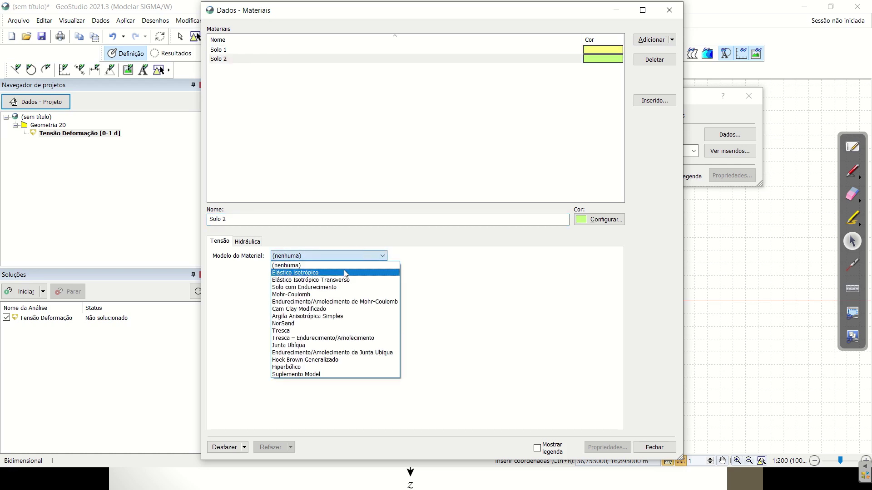
pyautogui.click(346, 273)
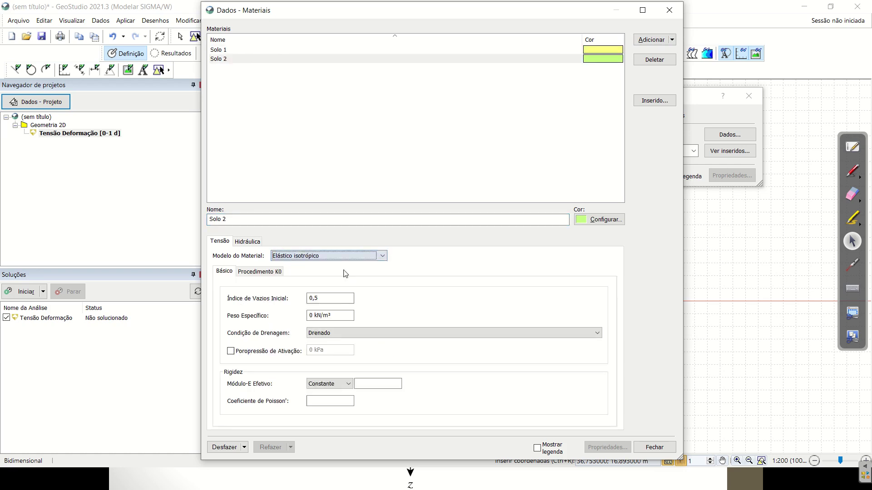
# Step: Set Solo 2's effective E-modulus to 20.000 kPa and its Poisson's ratio to 0,3
pyautogui.click(375, 386)
pyautogui.write('20000')
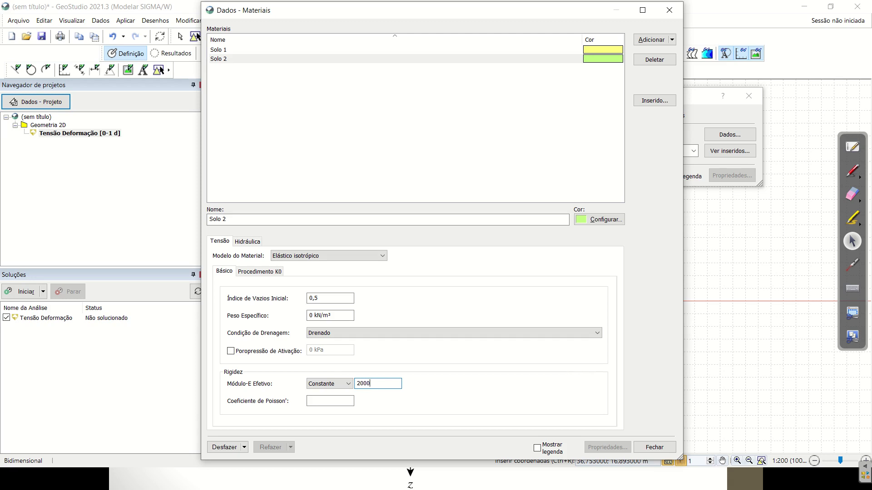
pyautogui.press('Tab')
pyautogui.write('0,3')
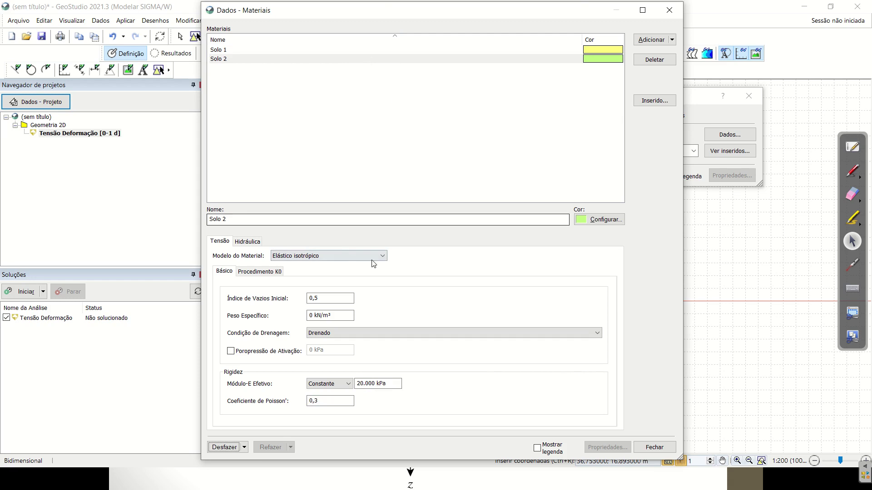
# Step: Set Solo 2's effective E-modulus to 50.000 kPa and its Poisson's ratio to 0,4
pyautogui.click(359, 385)
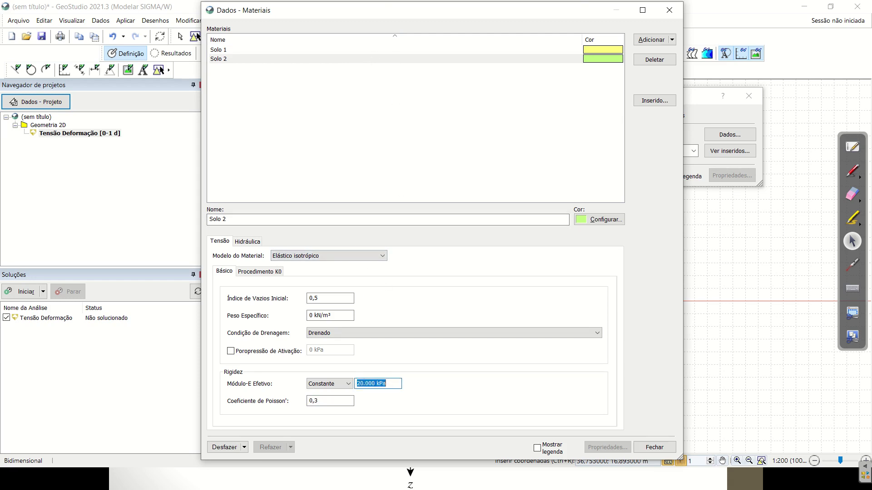
pyautogui.write('5000')
pyautogui.write('4')
pyautogui.click(365, 385)
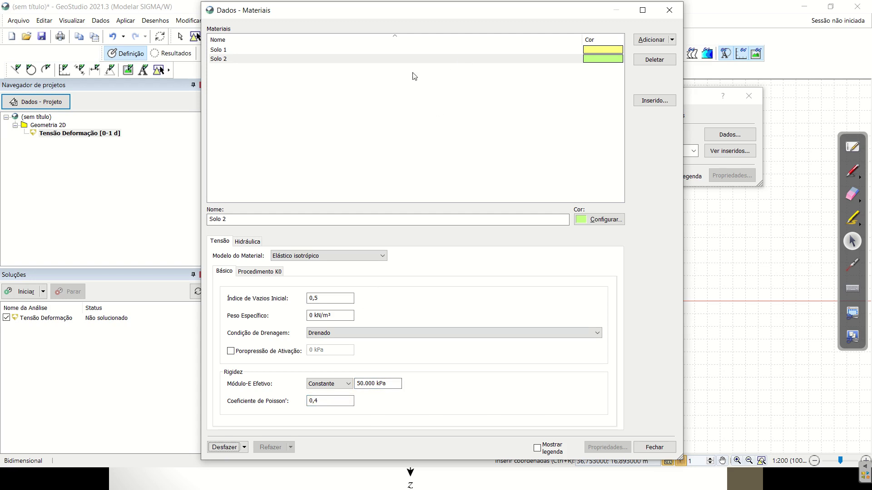
# Step: Compare the stiffness settings of Solo 1 and Solo 2, and close the materials data
pyautogui.click(334, 51)
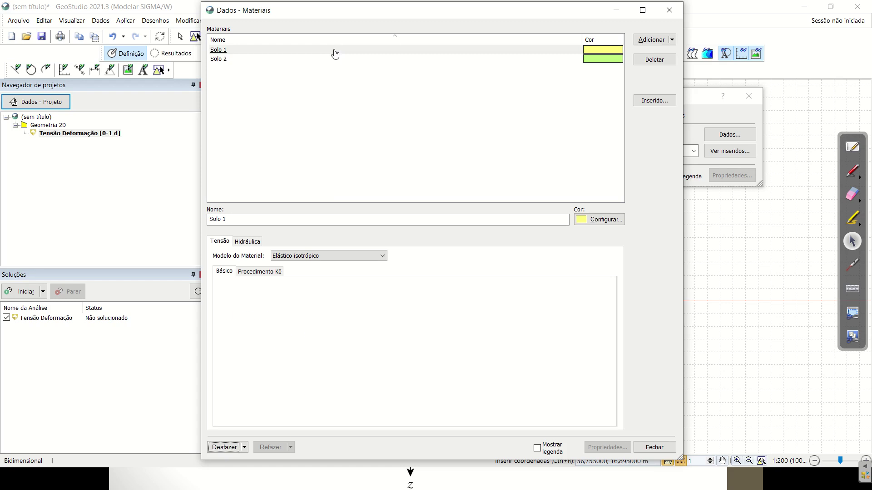
pyautogui.click(333, 59)
pyautogui.click(348, 50)
pyautogui.click(347, 59)
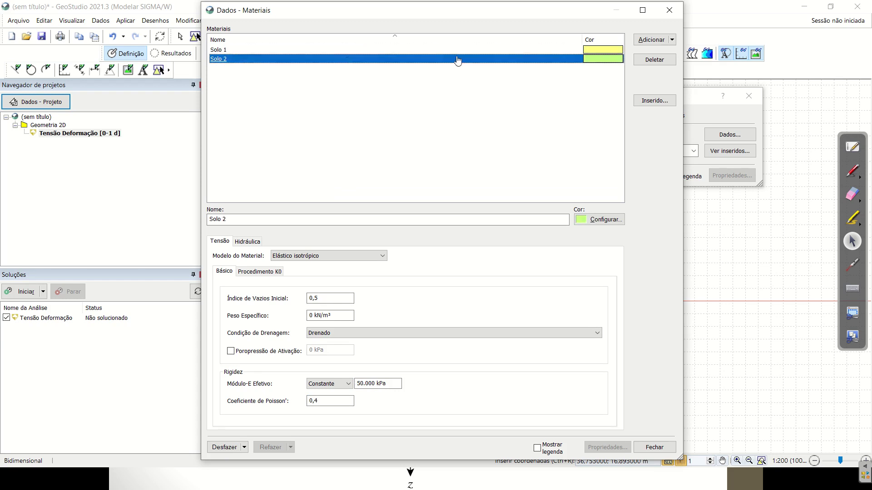
pyautogui.click(673, 11)
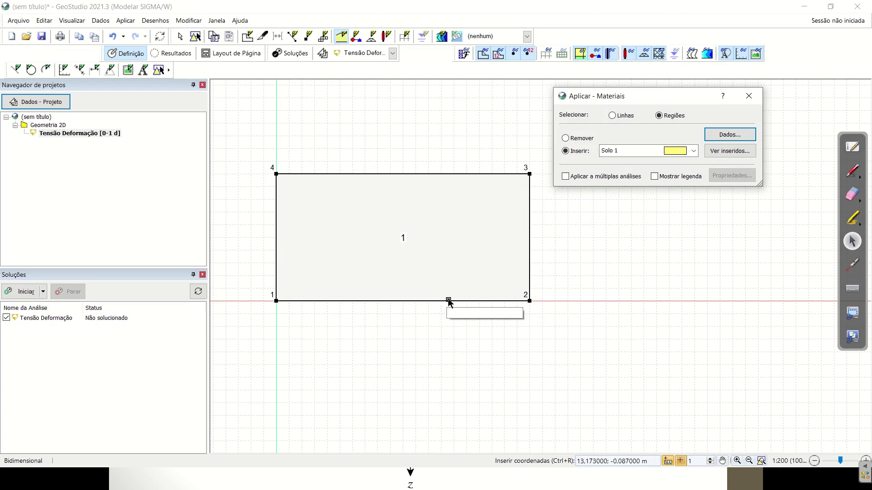
# Step: Try the Solo 1 material on the soil region and remove it from the region again
pyautogui.click(461, 253)
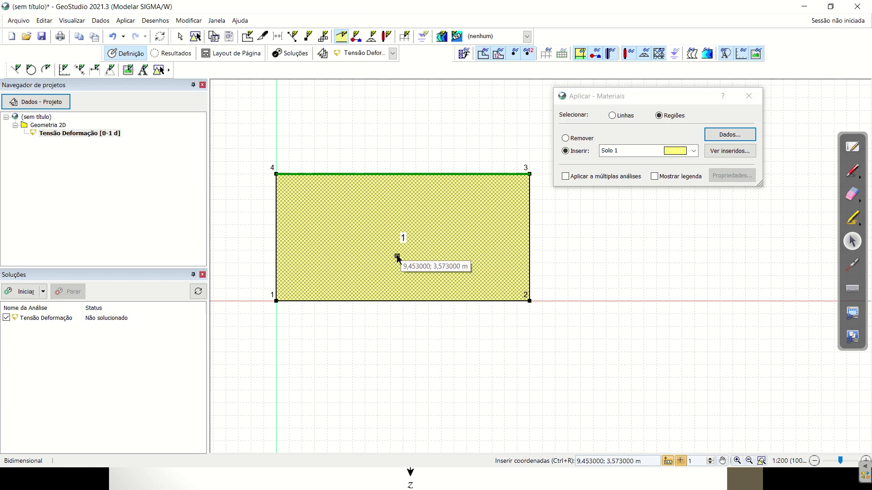
pyautogui.click(565, 138)
pyautogui.click(452, 243)
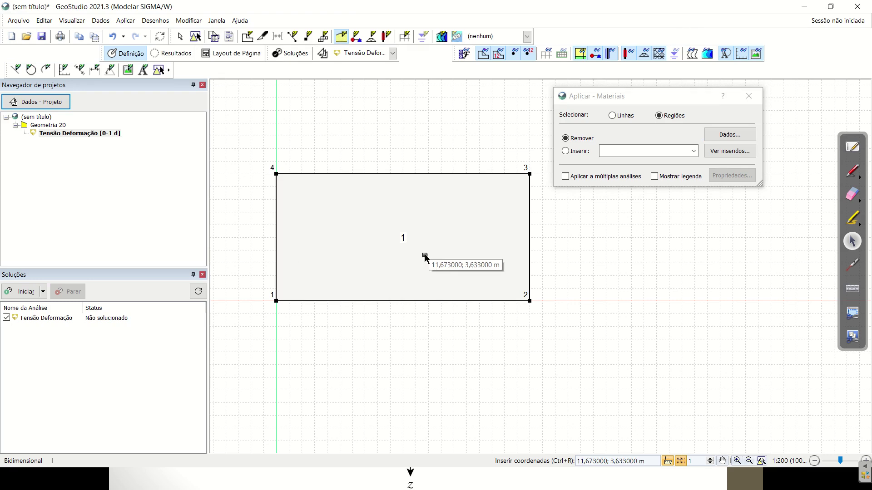
# Step: Check Solo 1's properties in the materials data and assign Solo 1 to the soil region
pyautogui.click(730, 135)
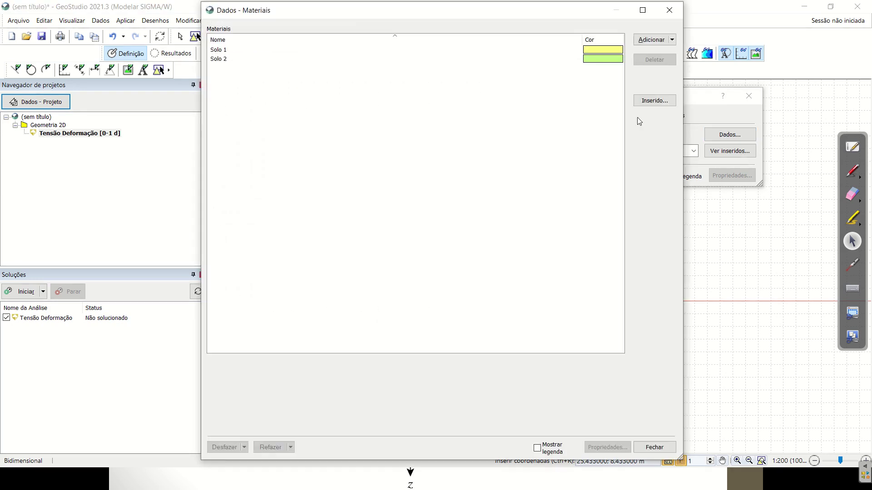
pyautogui.click(598, 50)
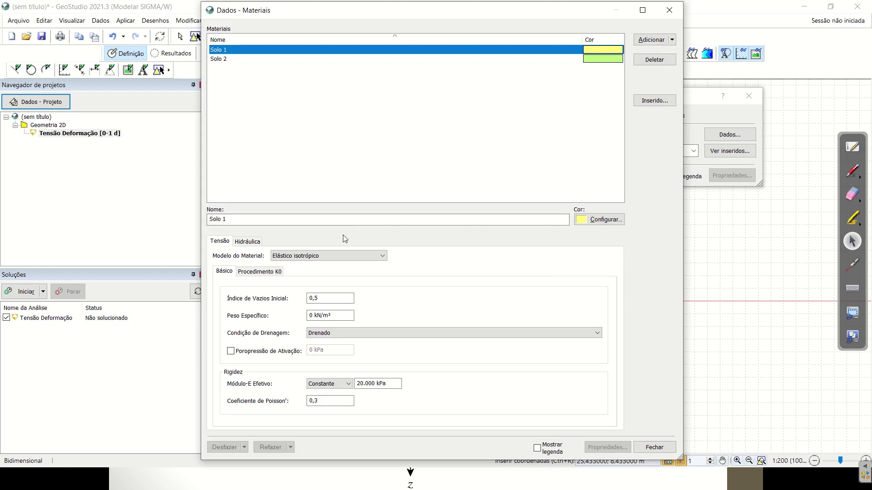
pyautogui.click(667, 15)
pyautogui.click(399, 238)
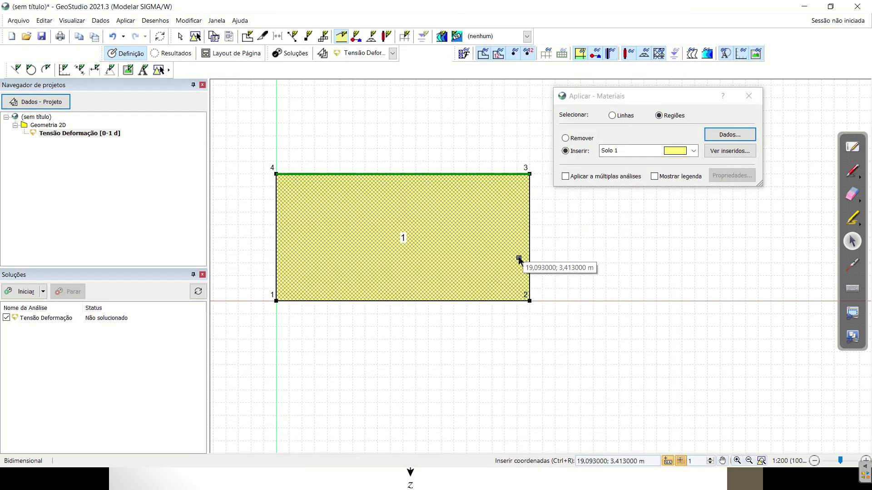
# Step: Assign the Solo 2 material to the whole soil region in place of Solo 1
pyautogui.click(622, 151)
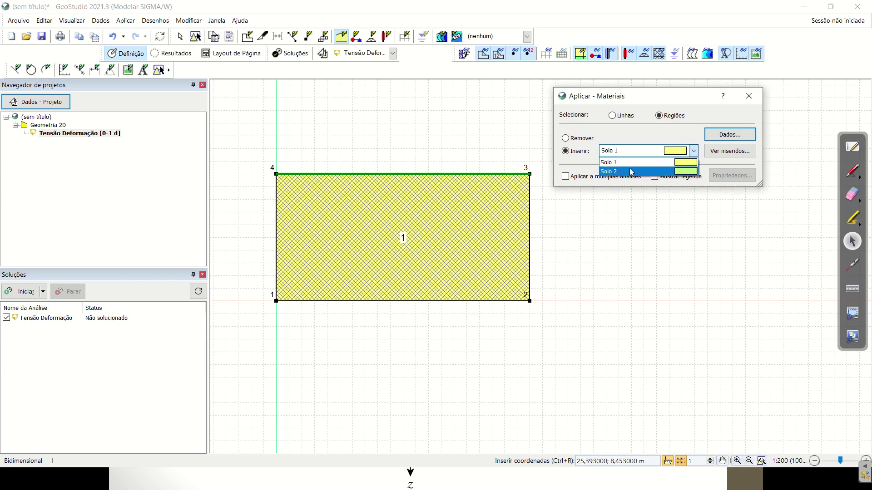
pyautogui.click(630, 168)
pyautogui.click(482, 227)
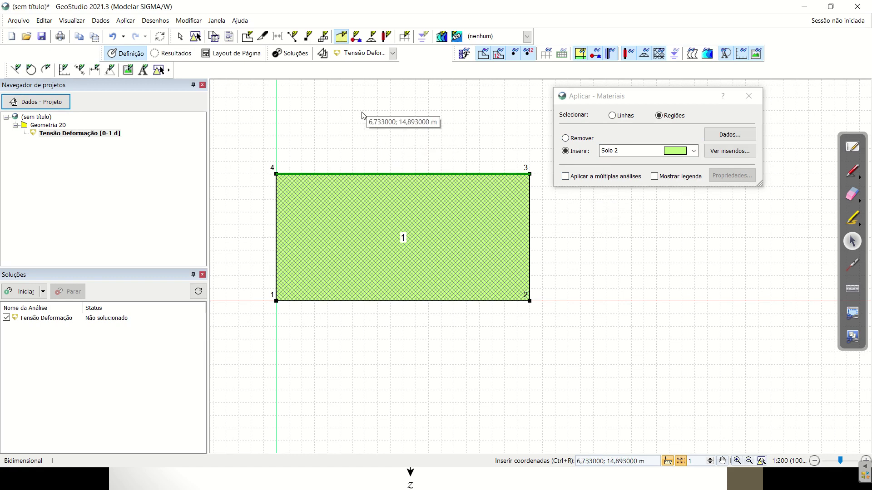
# Step: Divide the soil region in two with a horizontal line at y = 5 m, from the left edge to the right edge
pyautogui.click(262, 37)
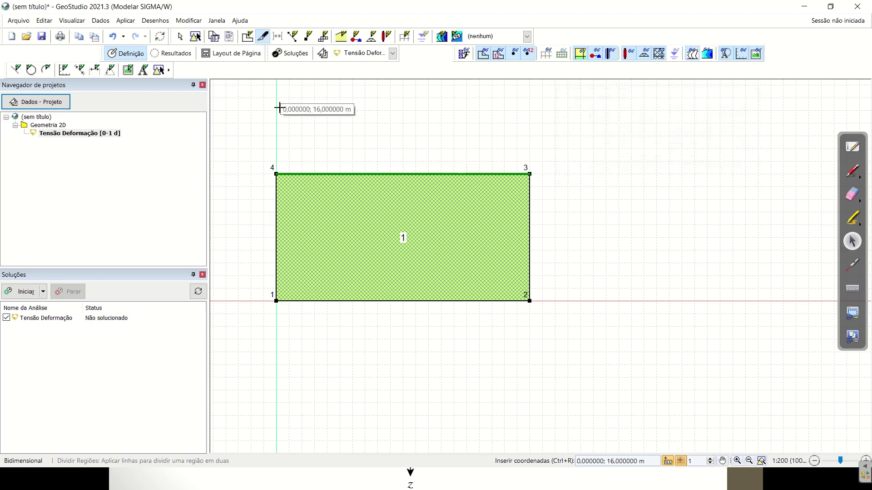
pyautogui.click(278, 237)
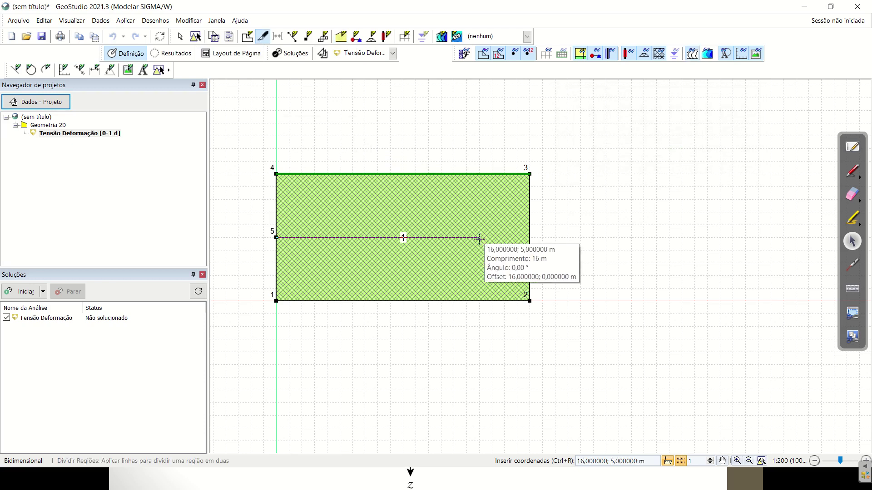
pyautogui.click(529, 240)
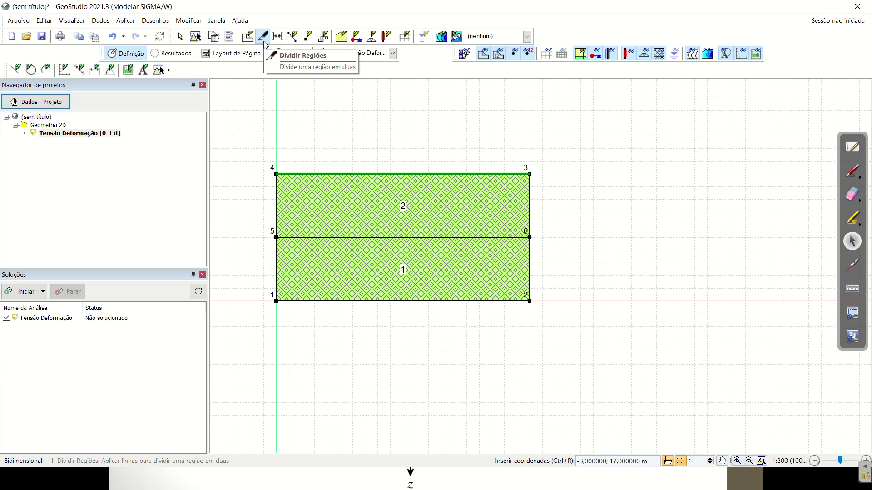
pyautogui.click(125, 21)
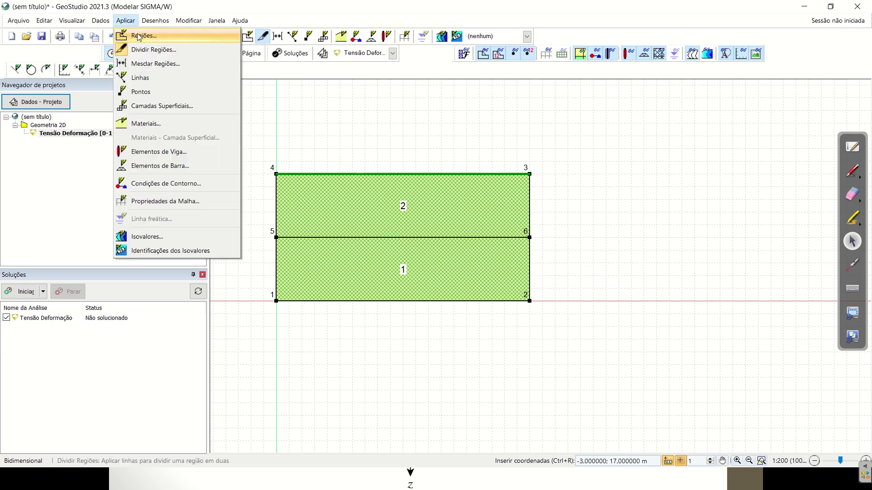
pyautogui.click(146, 50)
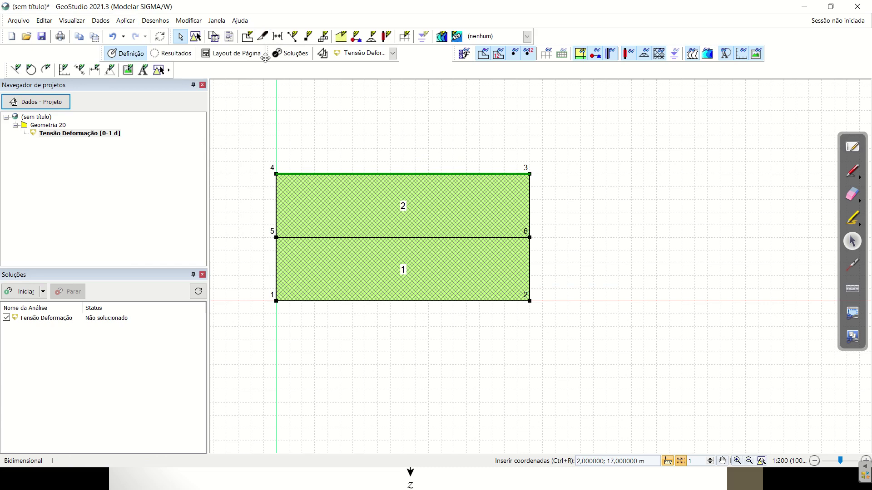
pyautogui.click(263, 36)
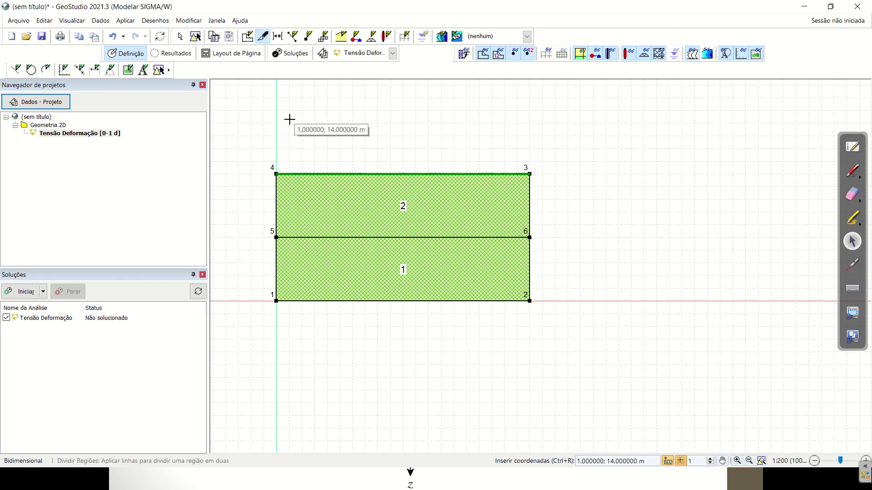
pyautogui.press('Escape')
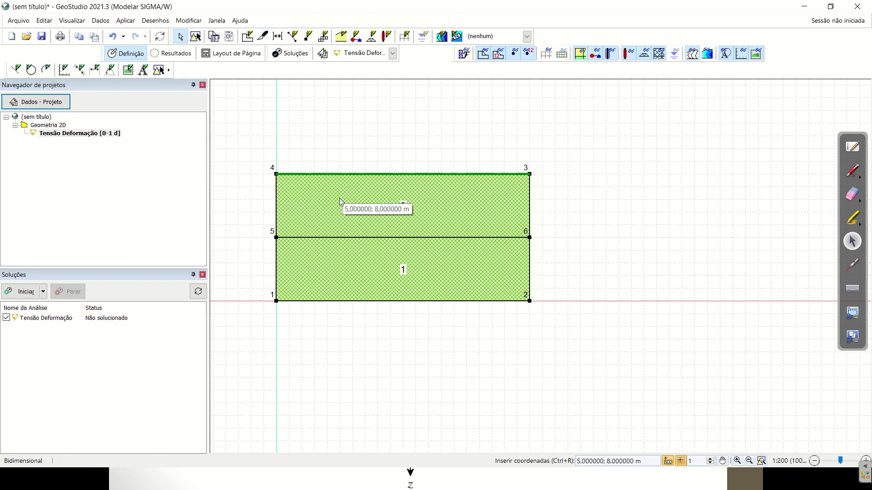
# Step: Assign the Solo 1 material to the upper region and close the material assignment
pyautogui.click(340, 36)
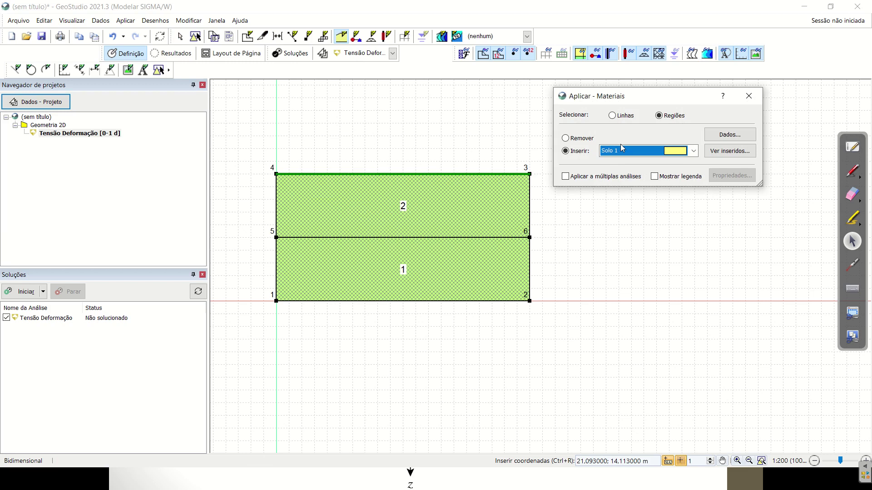
pyautogui.click(494, 215)
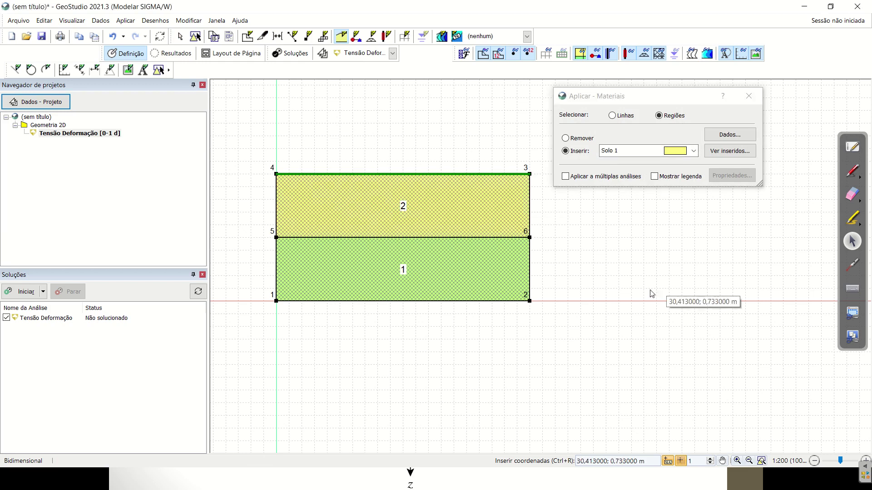
pyautogui.click(750, 97)
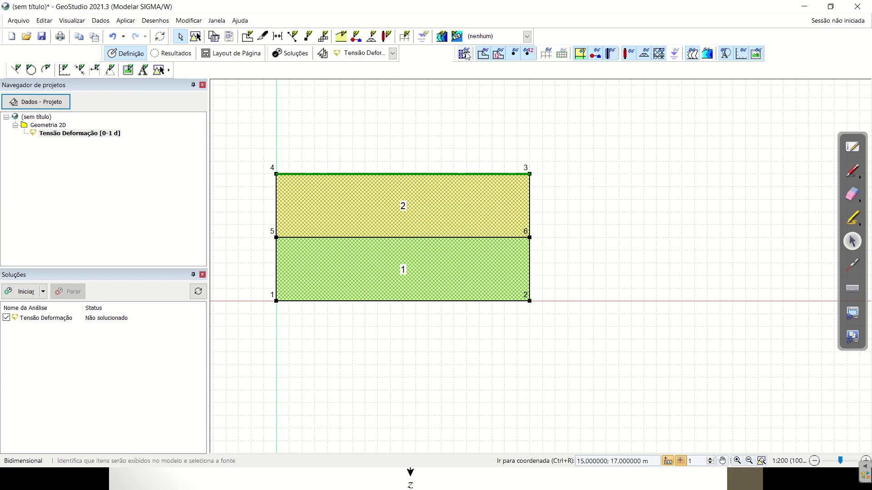
# Step: Hide the body-load hatching on the regions, and switch the display of the points off and on again
pyautogui.moveTo(458, 54); pyautogui.dragTo(440, 47)
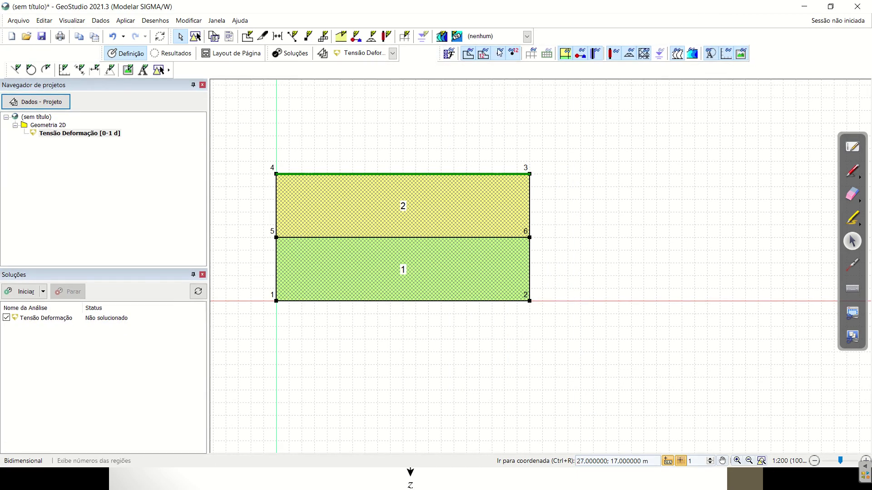
pyautogui.click(647, 55)
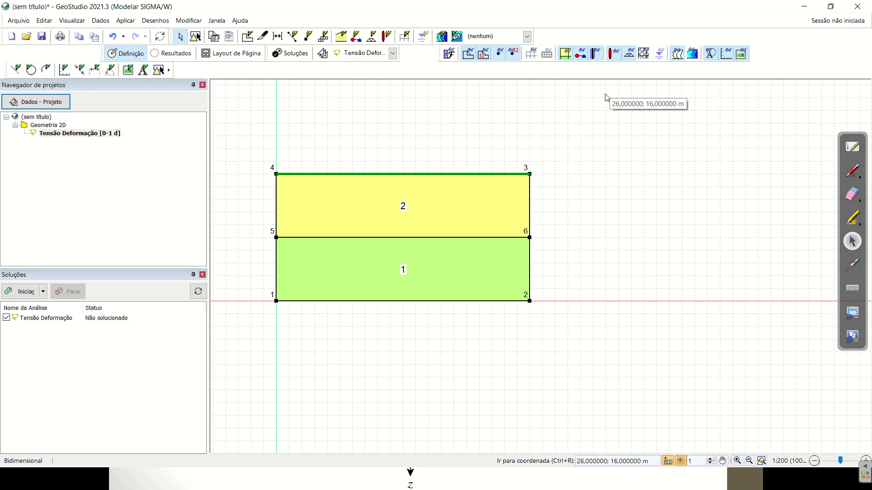
pyautogui.click(481, 57)
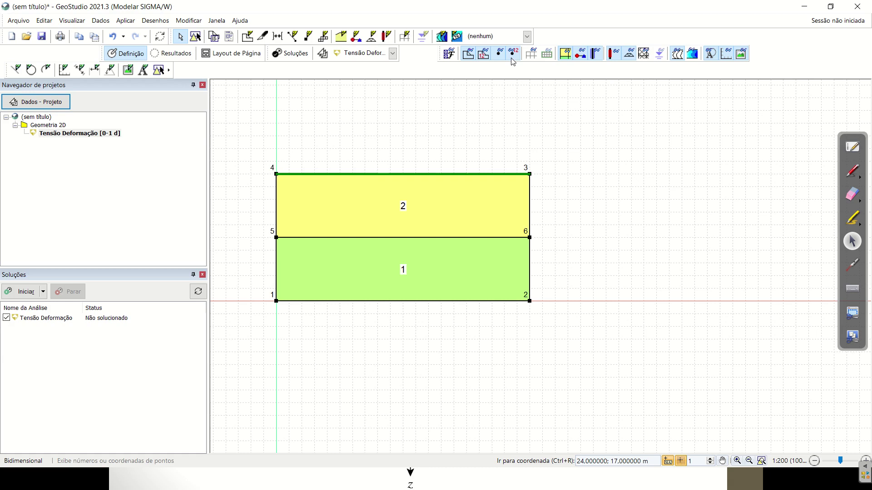
pyautogui.click(500, 58)
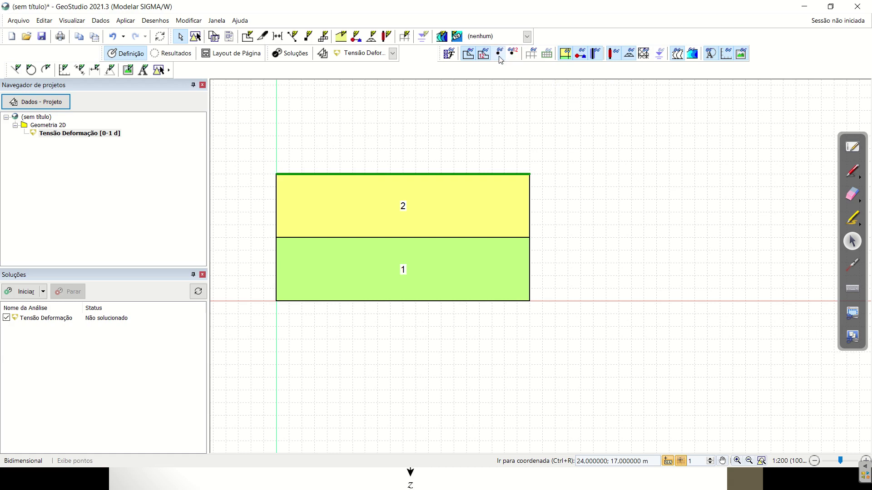
pyautogui.click(512, 53)
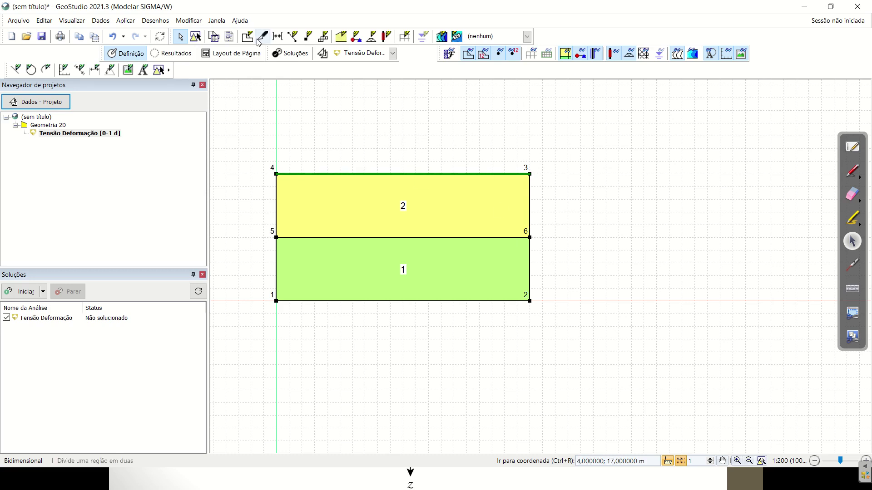
pyautogui.click(189, 20)
pyautogui.click(195, 33)
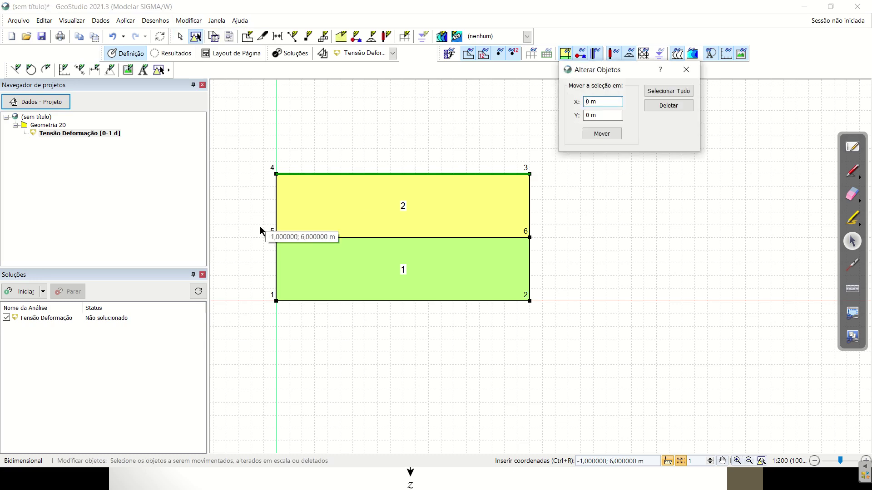
pyautogui.moveTo(304, 228); pyautogui.dragTo(567, 254)
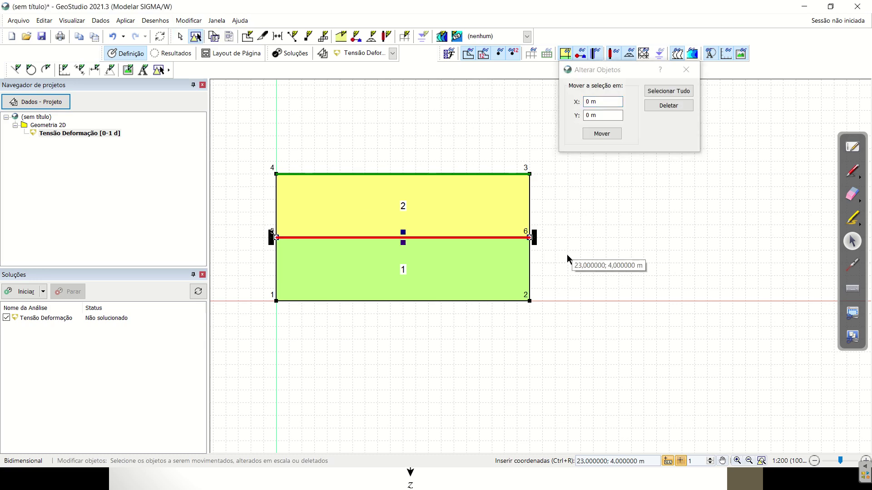
pyautogui.click(686, 70)
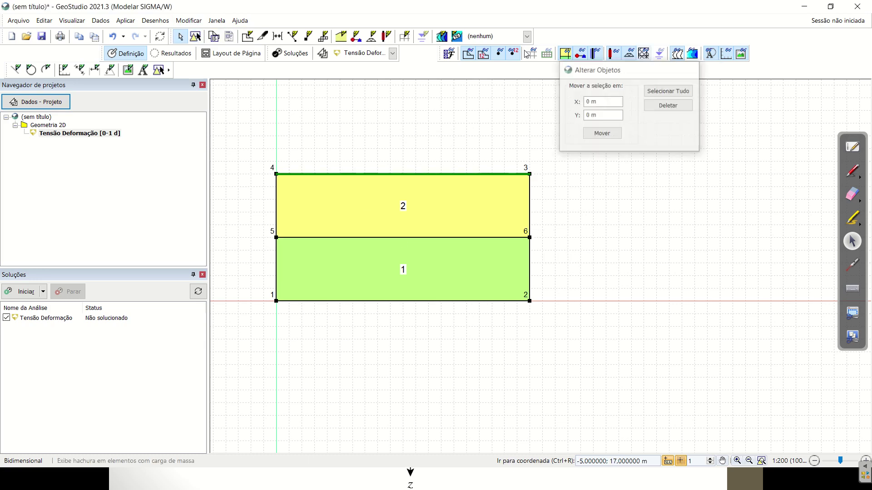
# Step: Try to delete the dividing line between the two regions with Modify Objects, and undo the deletion
pyautogui.click(189, 20)
pyautogui.click(205, 41)
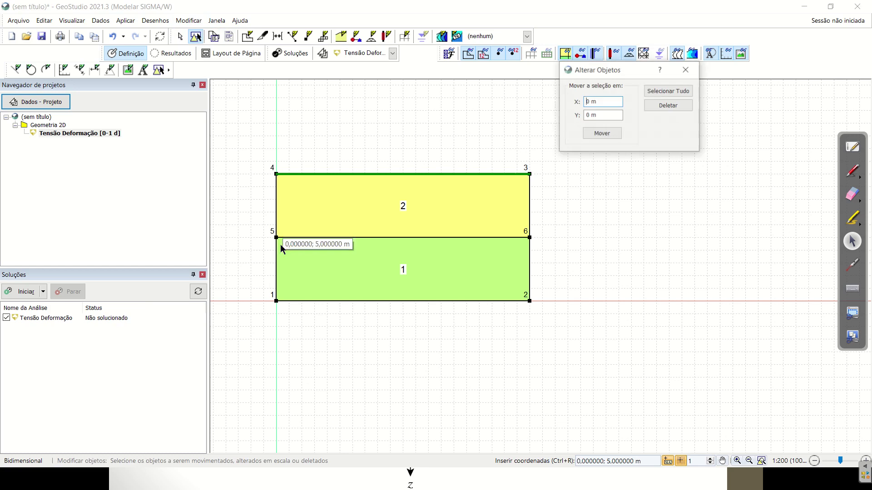
pyautogui.moveTo(255, 220); pyautogui.dragTo(571, 248)
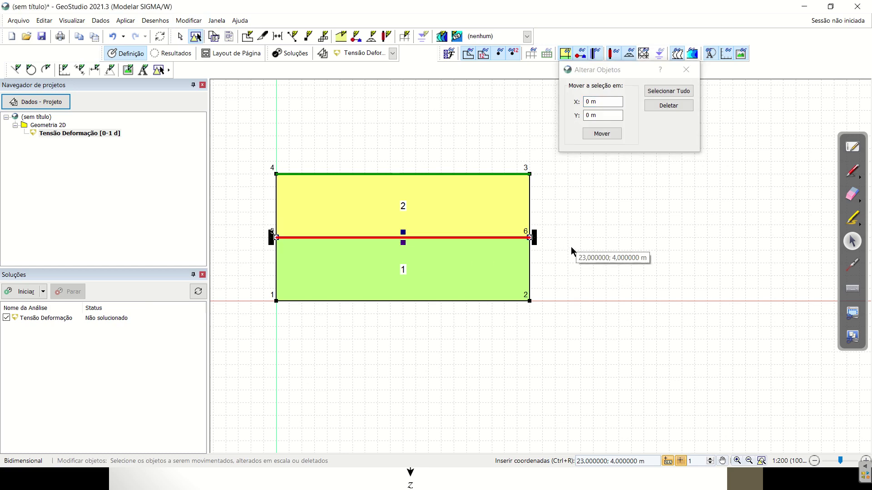
pyautogui.press('Delete')
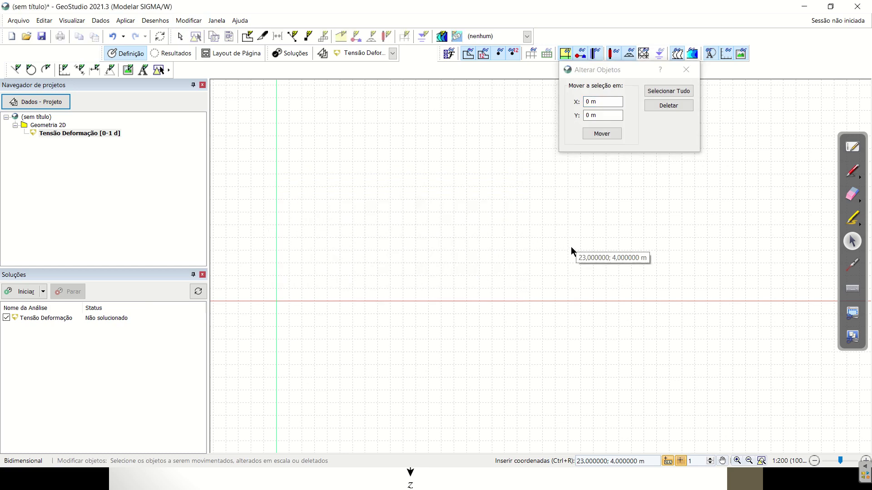
pyautogui.hotkey('ctrl', 'z')
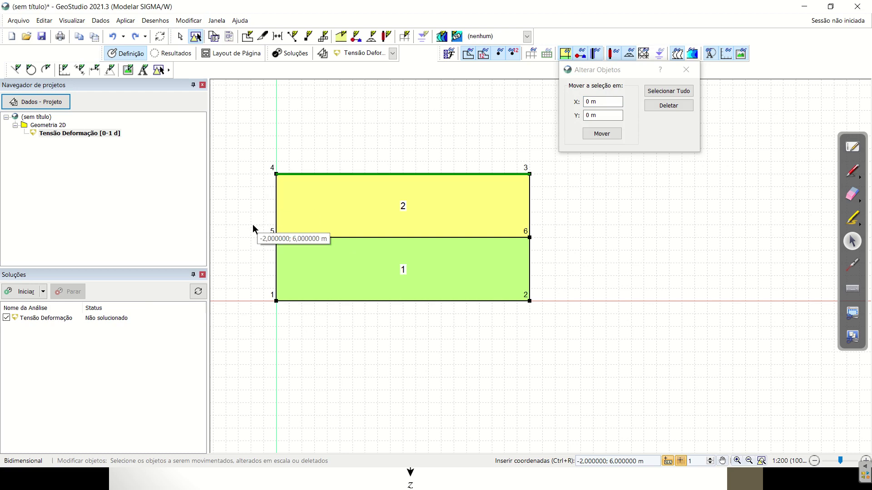
# Step: Try to delete point 5 at the left end of the dividing line, and undo the deletion
pyautogui.moveTo(253, 224); pyautogui.dragTo(289, 245)
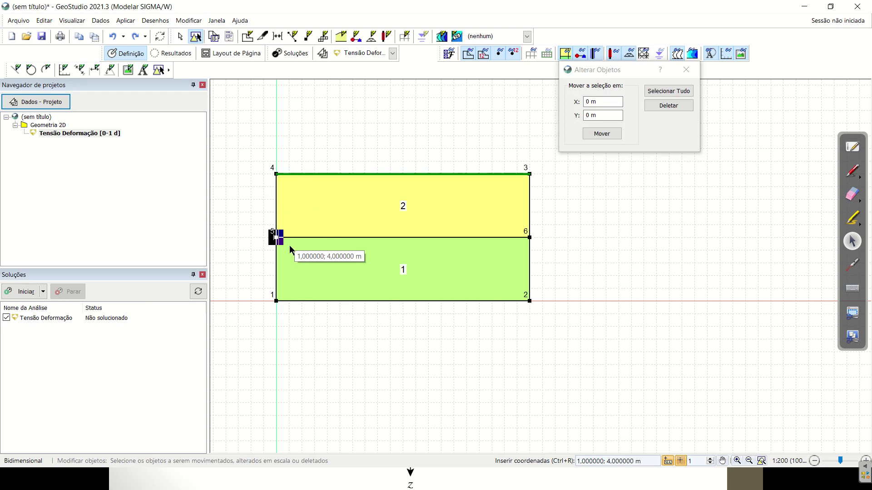
pyautogui.press('Delete')
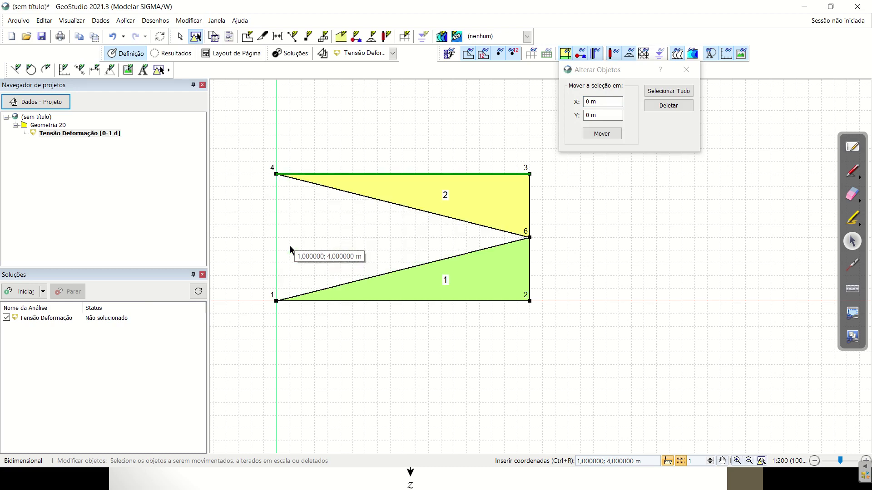
pyautogui.hotkey('ctrl', 'z')
# Step: Try once more to delete the line between the regions using a reverse window selection, and undo the deletion
pyautogui.click(444, 238)
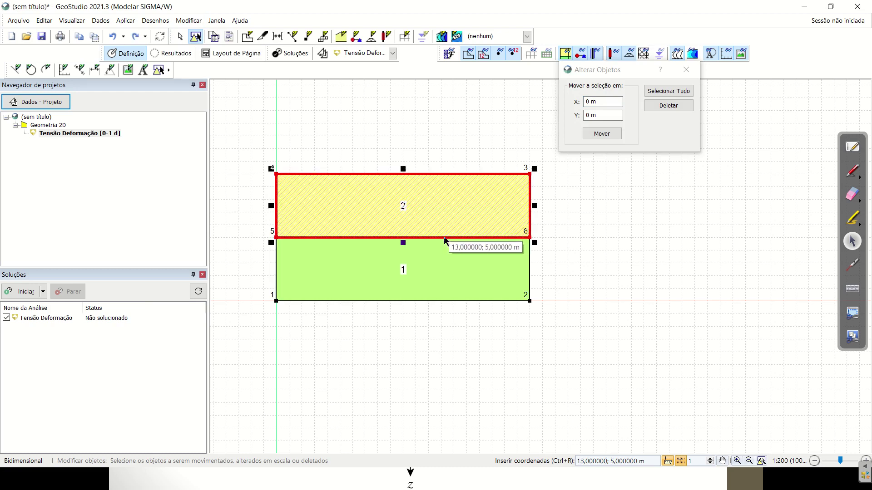
pyautogui.moveTo(541, 248); pyautogui.dragTo(265, 231)
pyautogui.press('Delete')
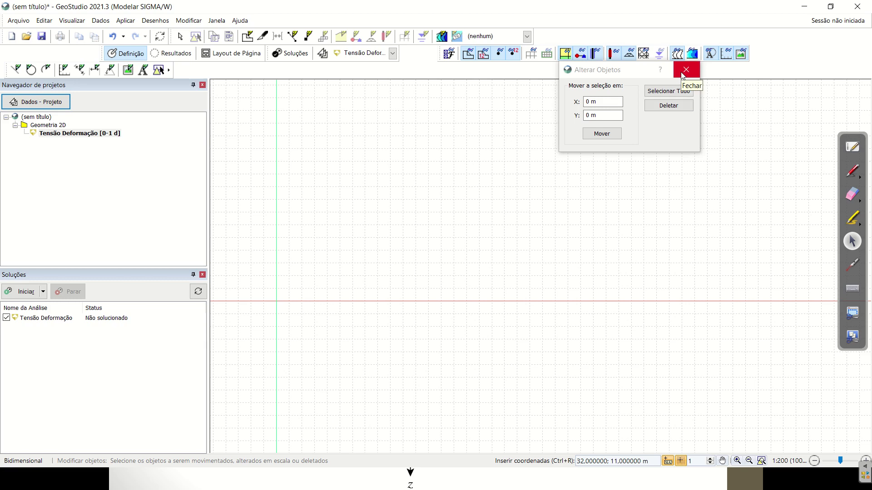
pyautogui.hotkey('ctrl', 'z')
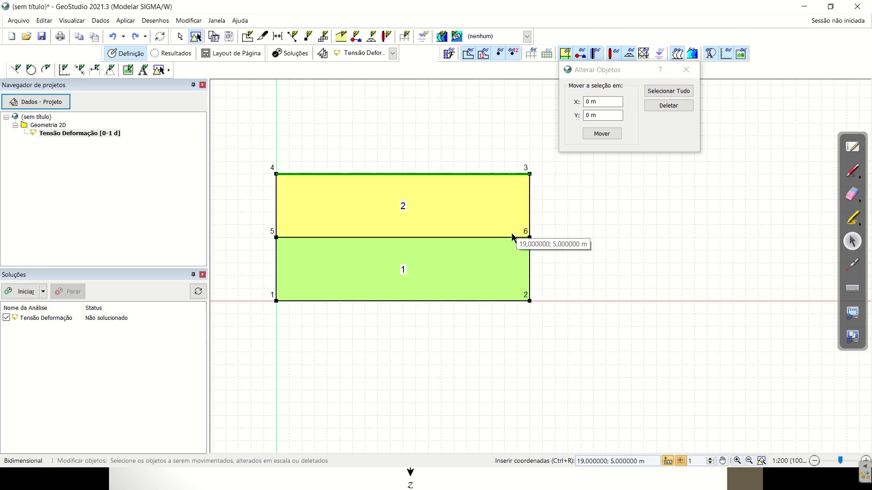
# Step: Undo the upper region's material assignment and the region division, and close the object modification
pyautogui.hotkey('ctrl', 'z')
pyautogui.hotkey('ctrl', 'z')
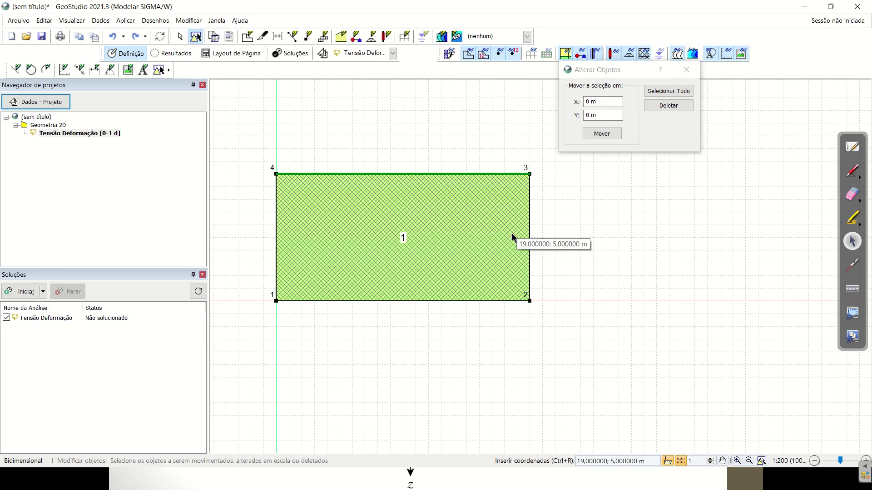
pyautogui.click(687, 70)
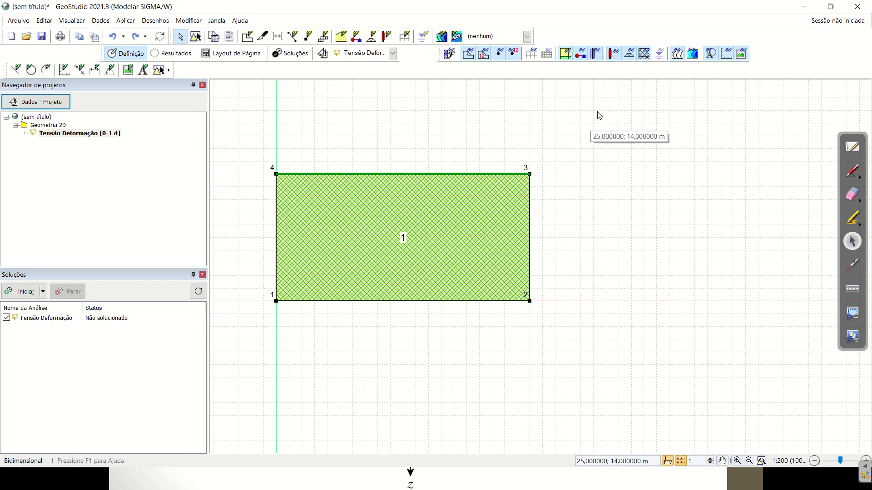
# Step: Hide the body-load hatching on the single soil region and assign the Solo 1 material to it
pyautogui.click(649, 55)
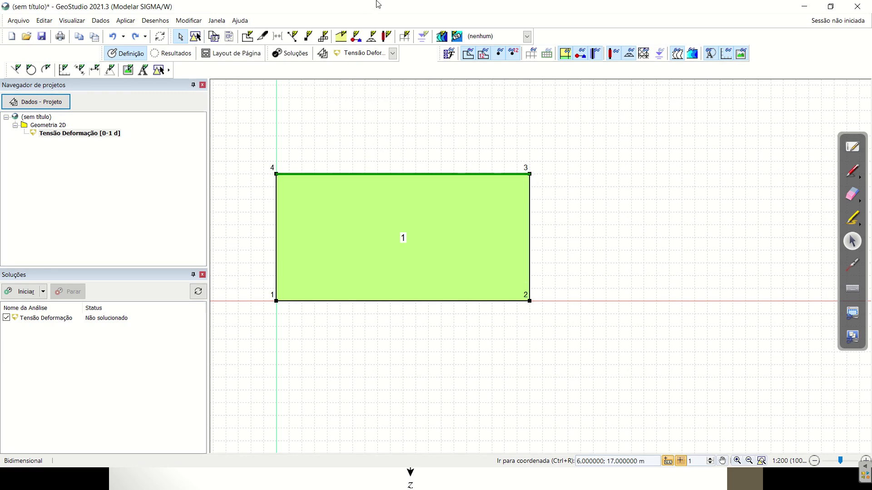
pyautogui.moveTo(377, 4)
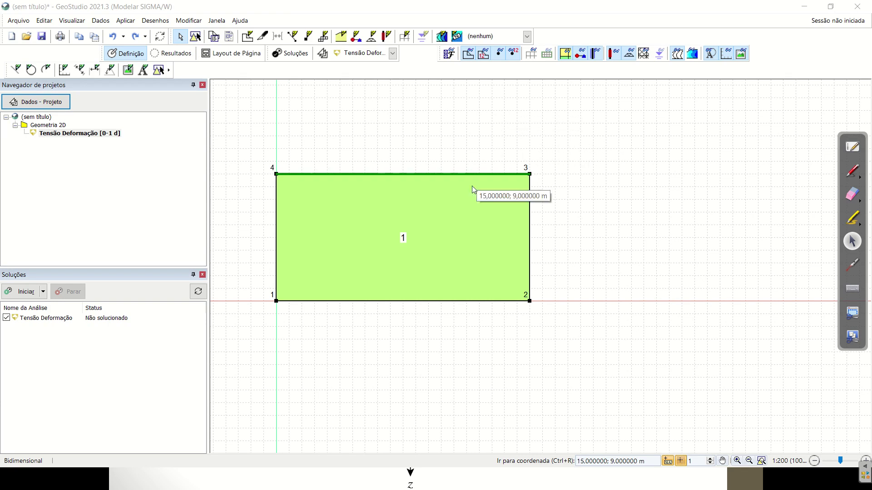
pyautogui.click(341, 36)
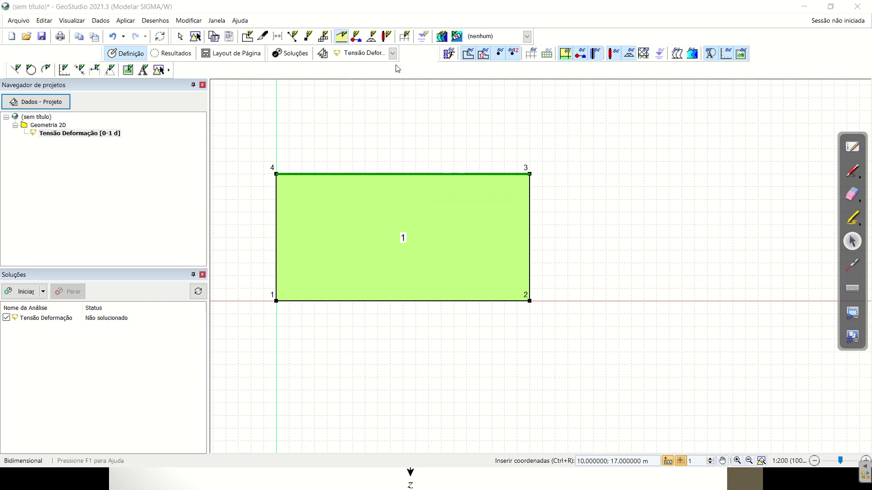
pyautogui.click(395, 209)
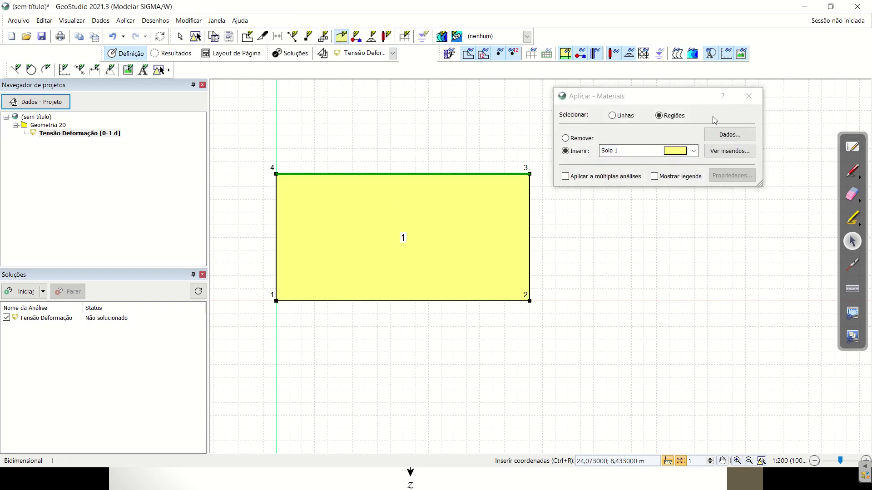
# Step: Close the material assignment, switch to the slide presentation and advance past the embankment loading and domain definition slides to the finite element method section
pyautogui.click(757, 94)
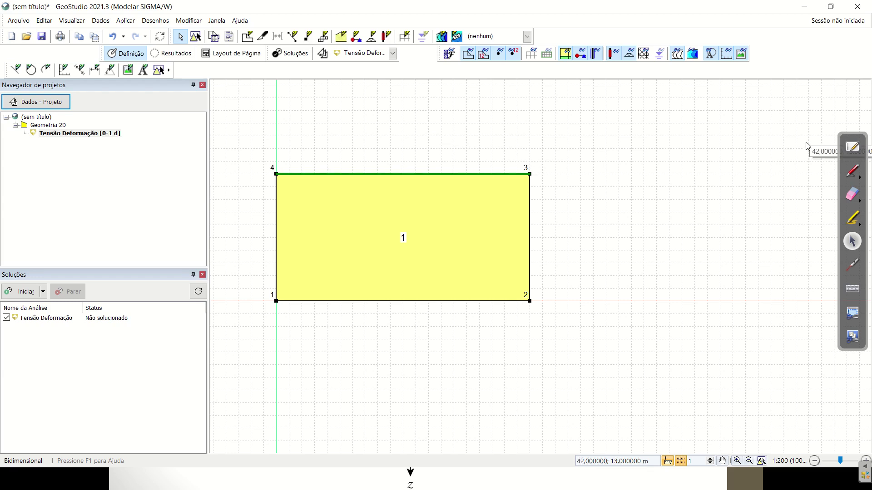
pyautogui.hotkey('alt', 'Tab')
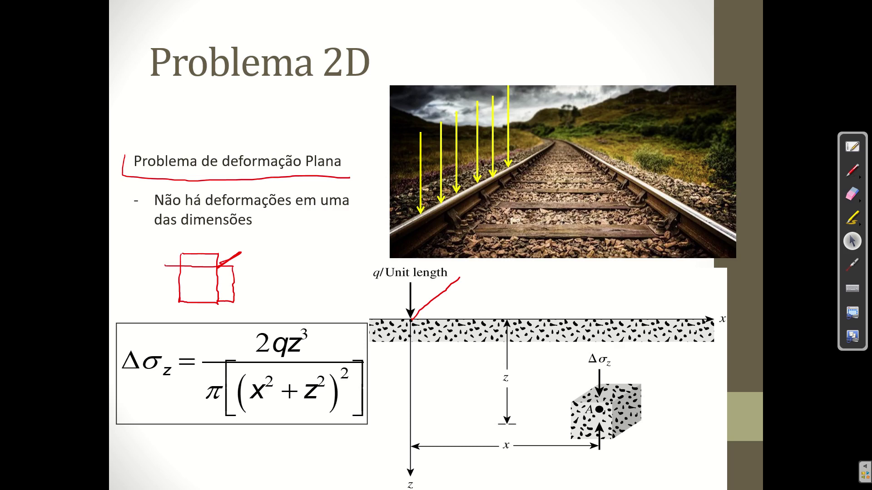
pyautogui.press('Right')
pyautogui.press('Right')
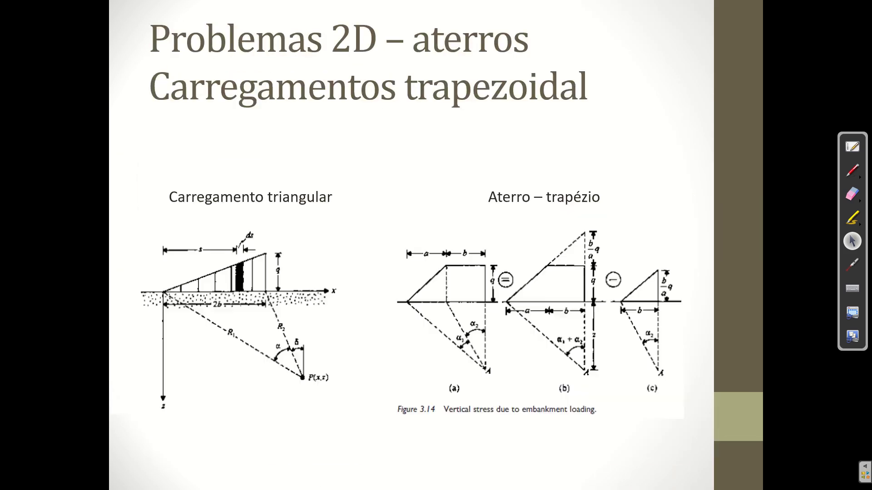
pyautogui.press('Right')
pyautogui.press('Right')
pyautogui.press('Right')
pyautogui.press('Right')
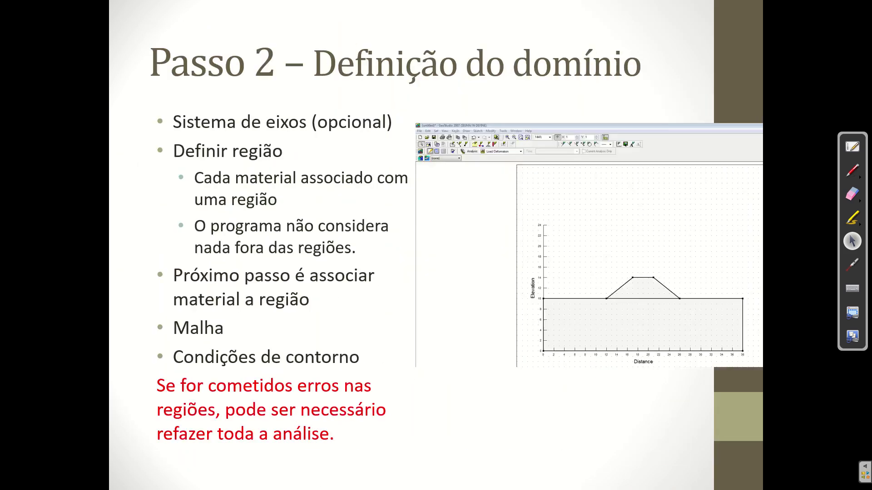
pyautogui.press('Right')
pyautogui.press('Right')
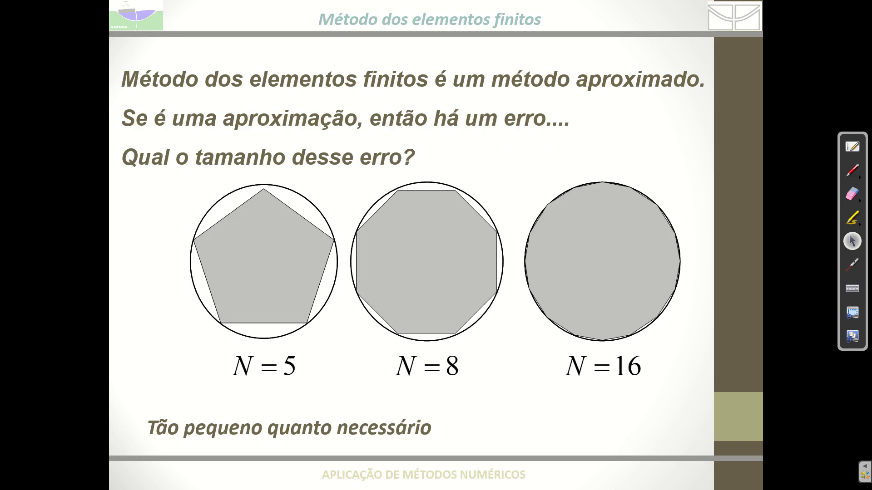
# Step: Review the finite element slides on element types, structured mesh, approximation and the 1-D example, through to the slide "Passo 4 – Definição da malha"
pyautogui.press('Right')
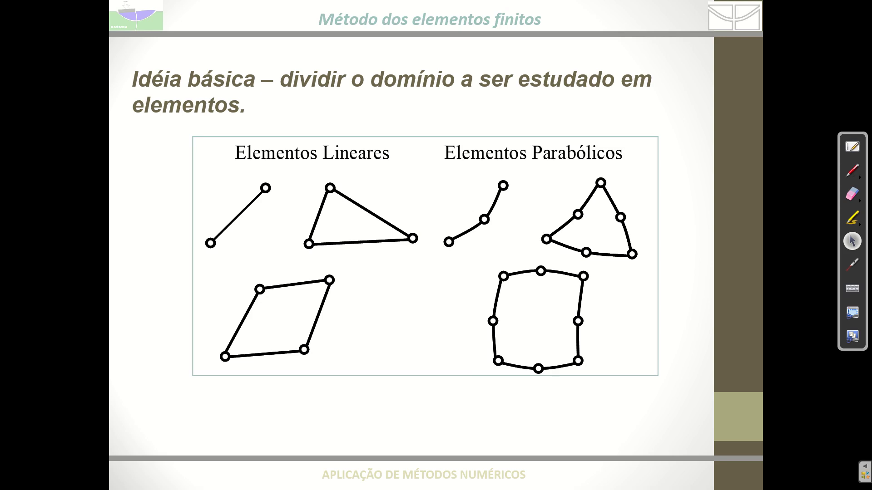
pyautogui.press('Right')
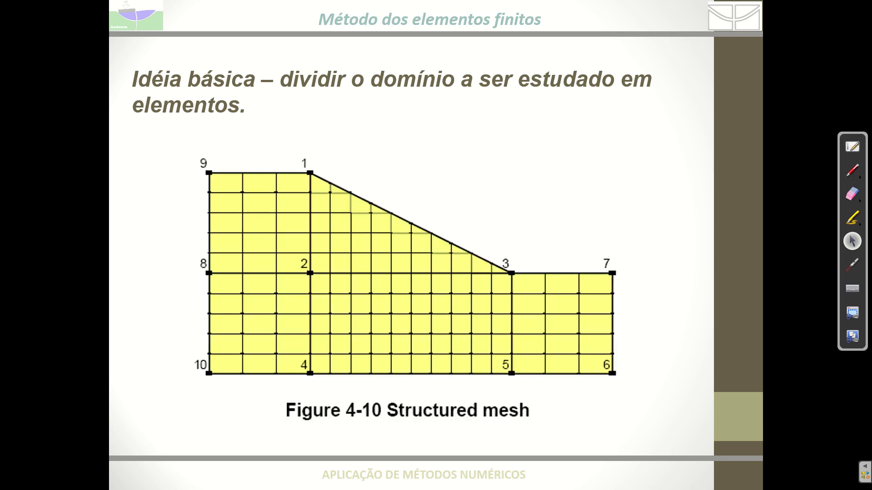
pyautogui.press('Right')
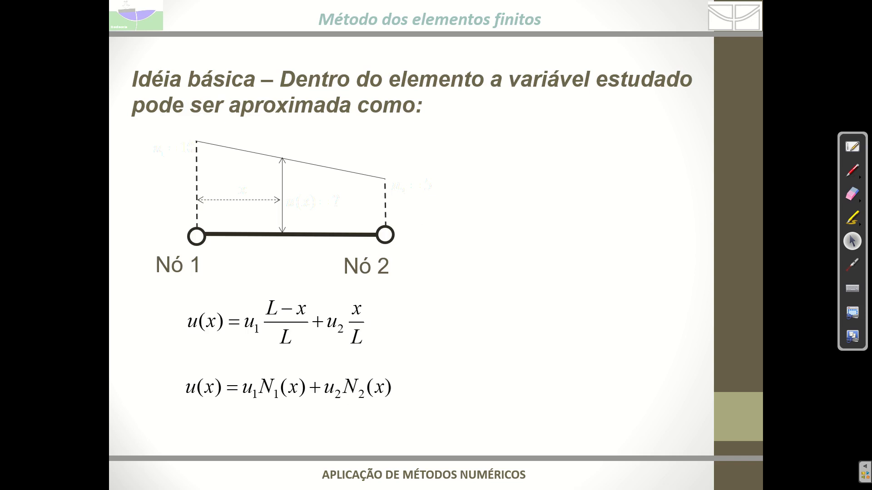
pyautogui.press('Right')
pyautogui.press('Right')
pyautogui.press('Right')
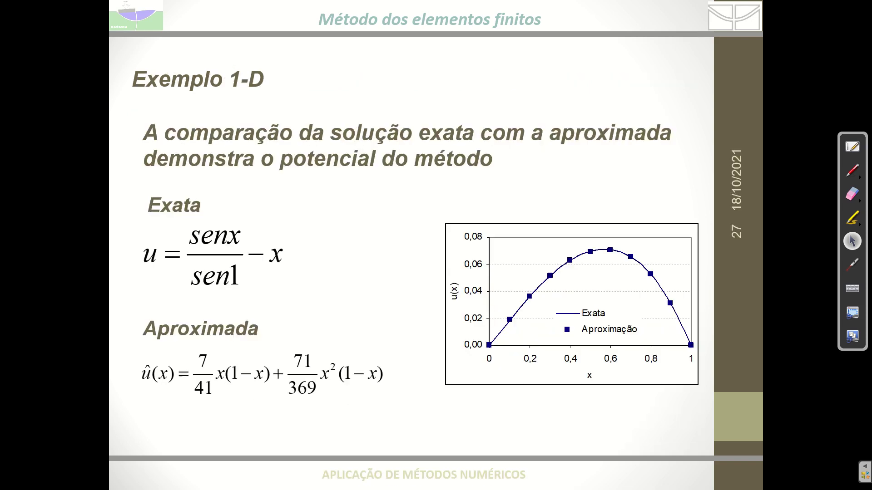
pyautogui.press('Right')
pyautogui.press('Right')
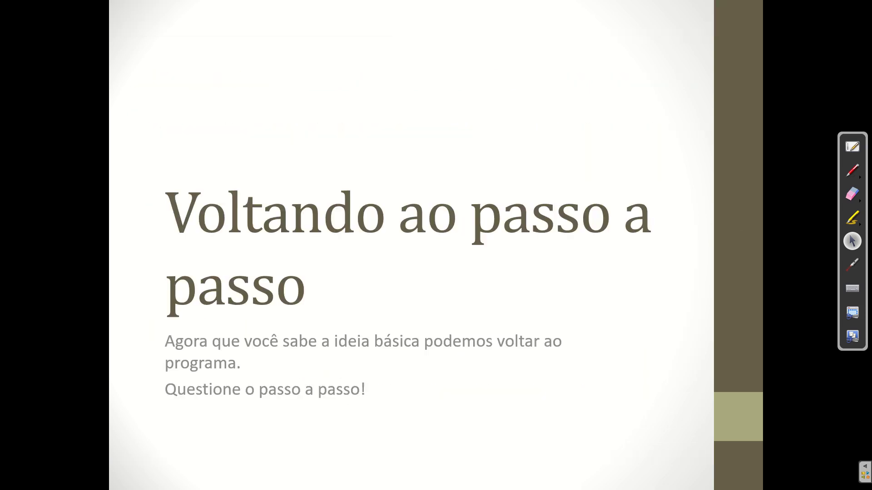
pyautogui.press('Right')
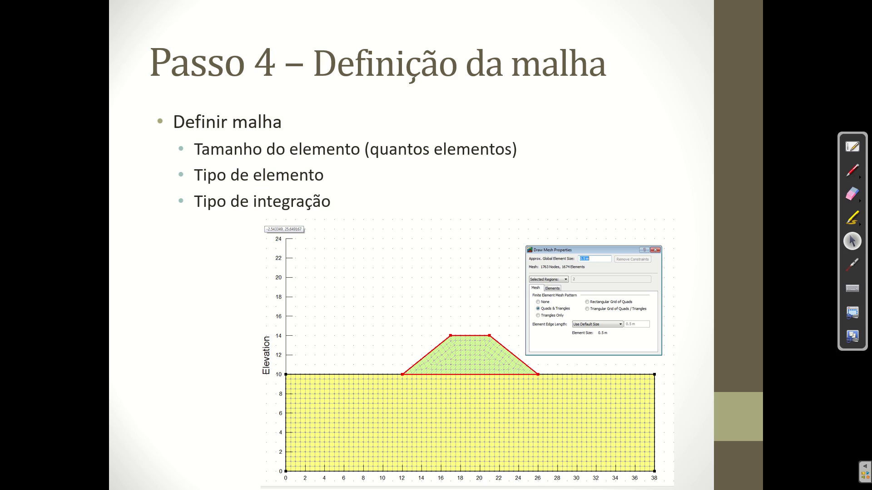
# Step: Switch back to GeoStudio and open the mesh properties for the soil region
pyautogui.press('super')
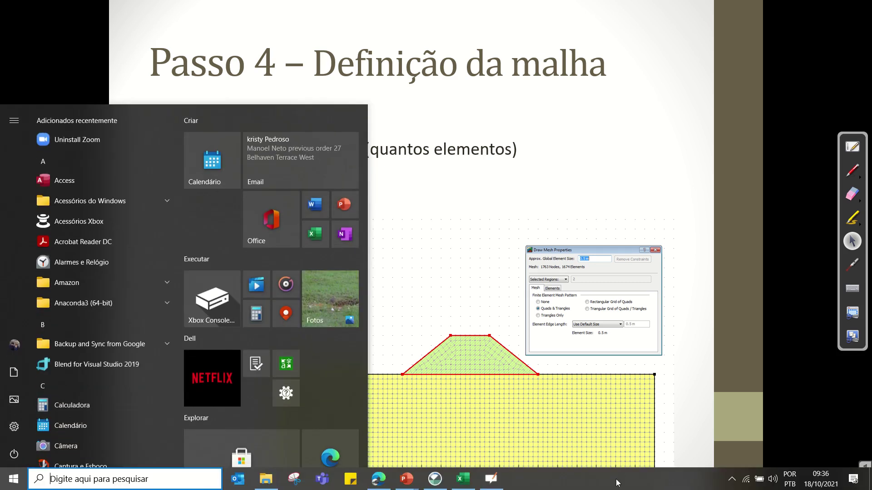
pyautogui.click(435, 479)
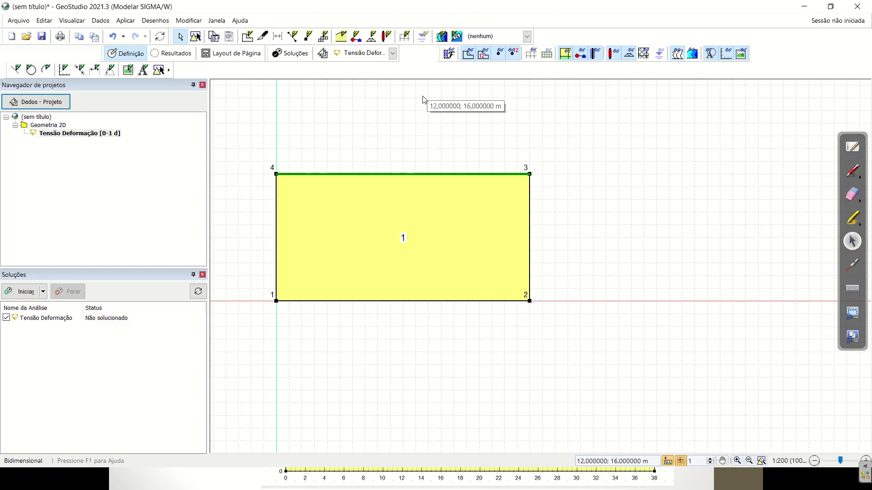
pyautogui.click(125, 20)
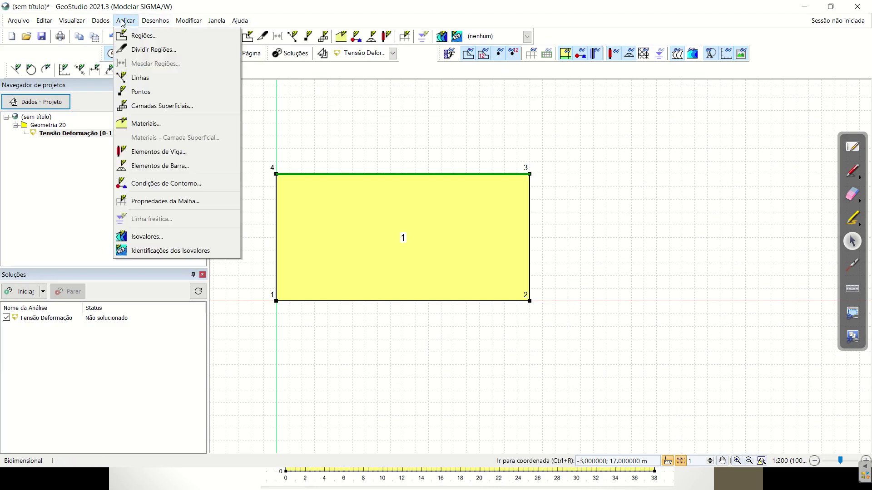
pyautogui.click(210, 201)
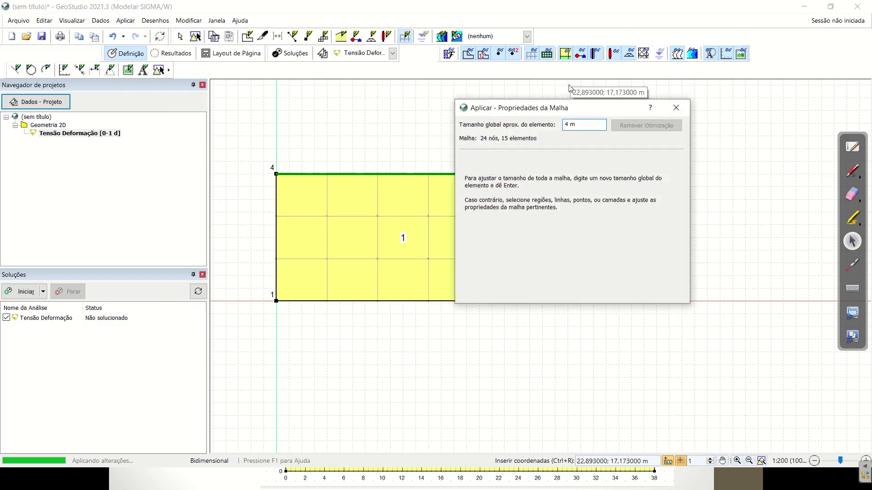
pyautogui.click(404, 39)
pyautogui.click(404, 39)
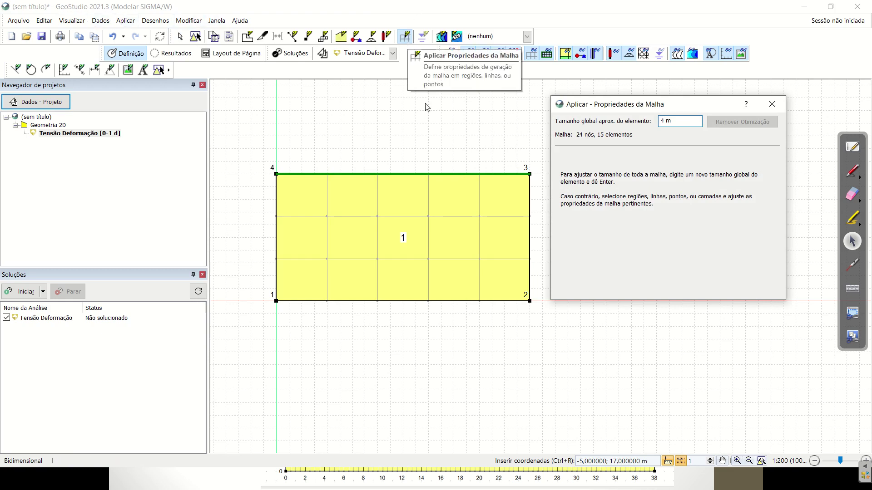
# Step: Try the triangles-only, rectangular quadrilateral and triangular grid mesh patterns on region 1, and return it to Quadriláteros Triângulos
pyautogui.click(491, 222)
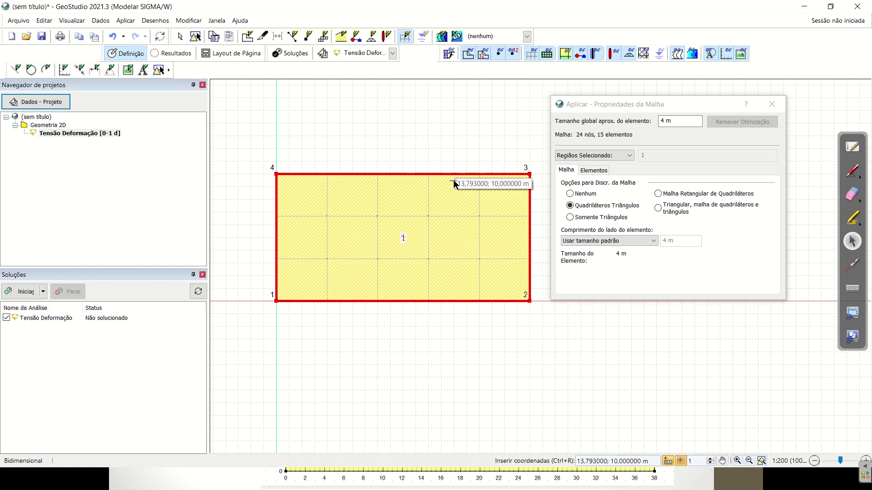
pyautogui.click(618, 221)
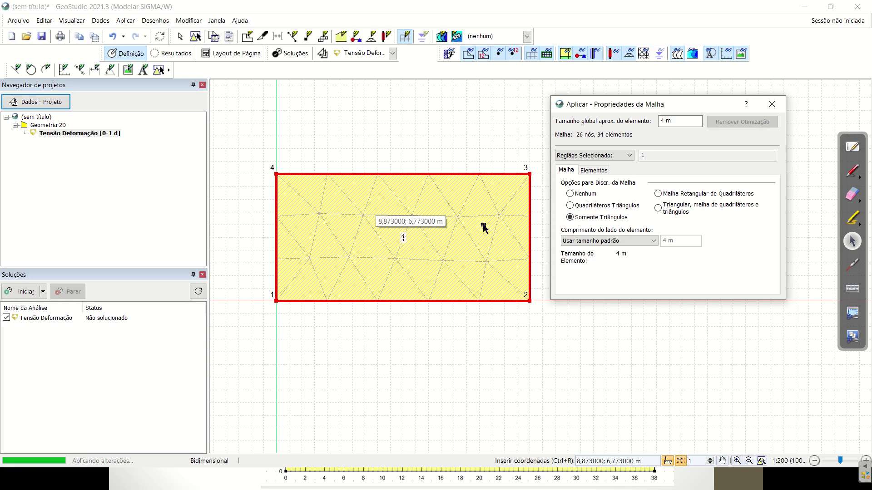
pyautogui.click(616, 209)
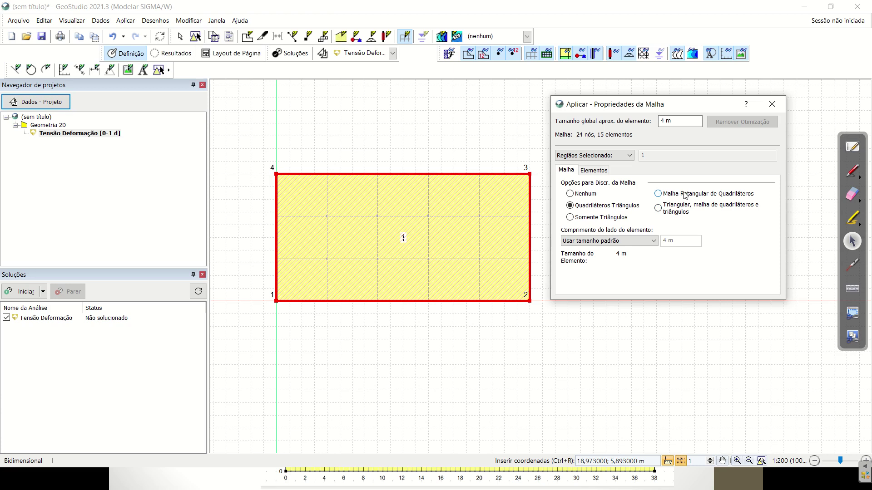
pyautogui.click(684, 196)
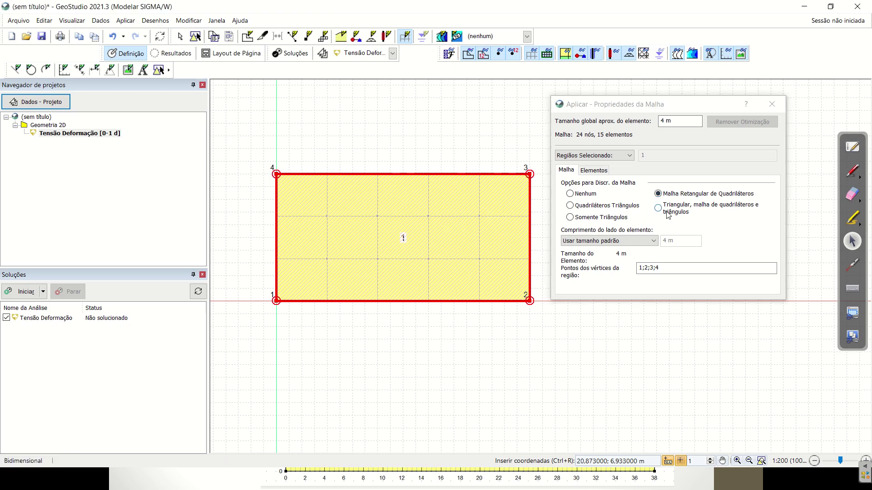
pyautogui.click(669, 215)
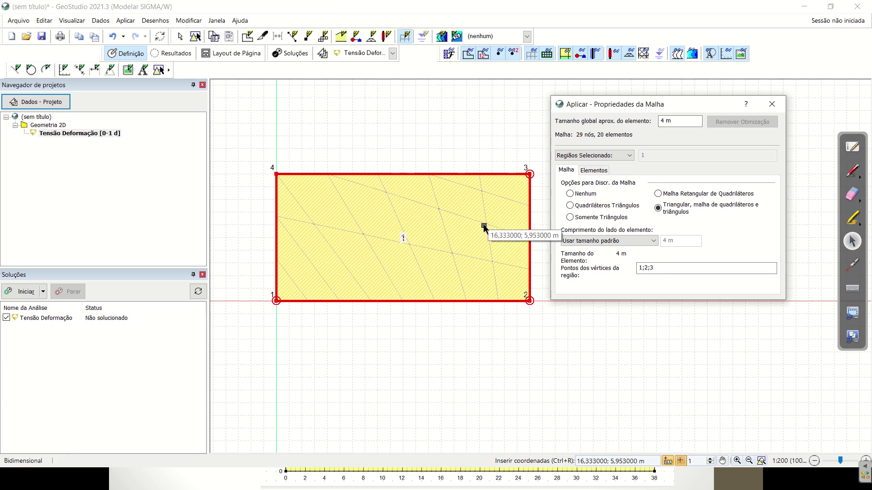
pyautogui.click(569, 217)
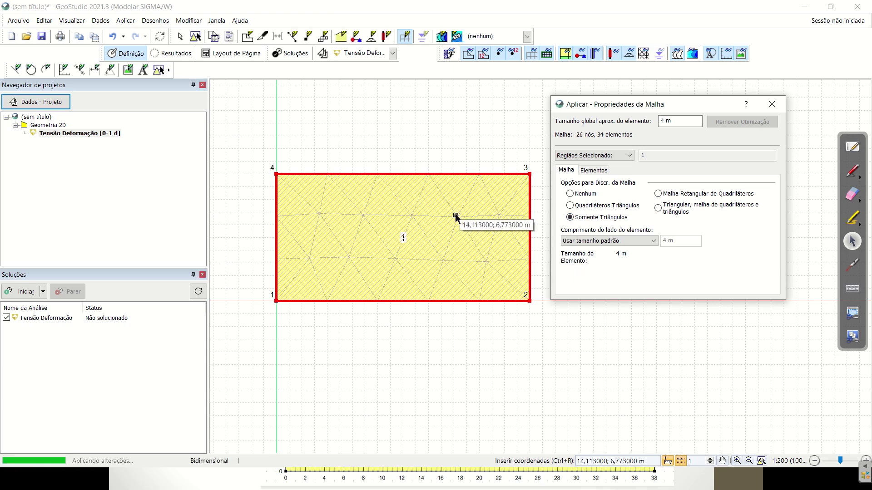
pyautogui.click(598, 206)
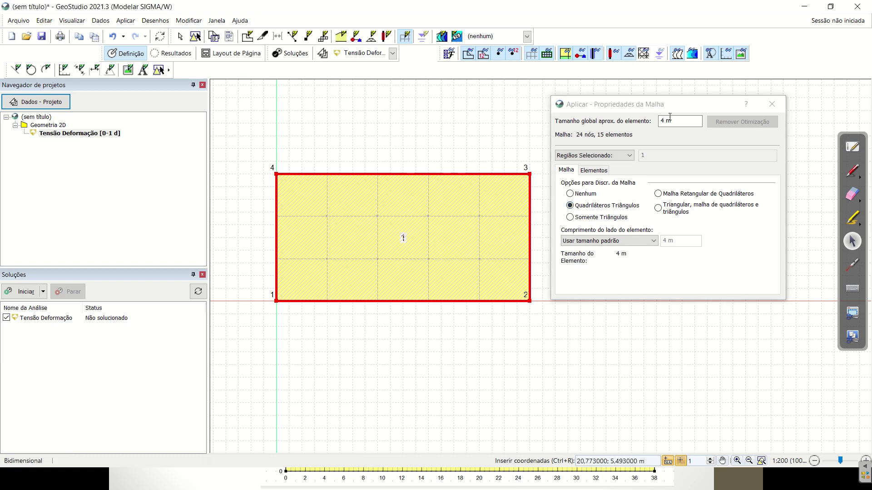
# Step: Set the approximate global element size of the mesh to 1 m
pyautogui.click(676, 166)
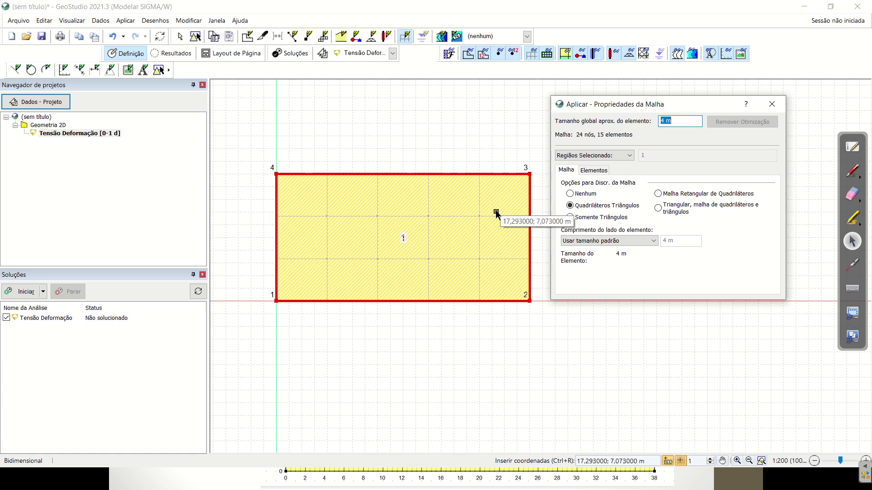
pyautogui.write('1')
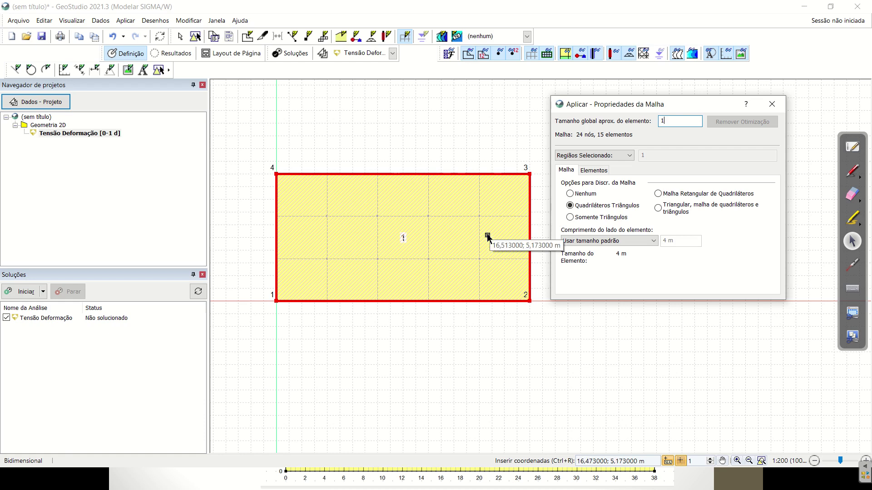
pyautogui.press('Return')
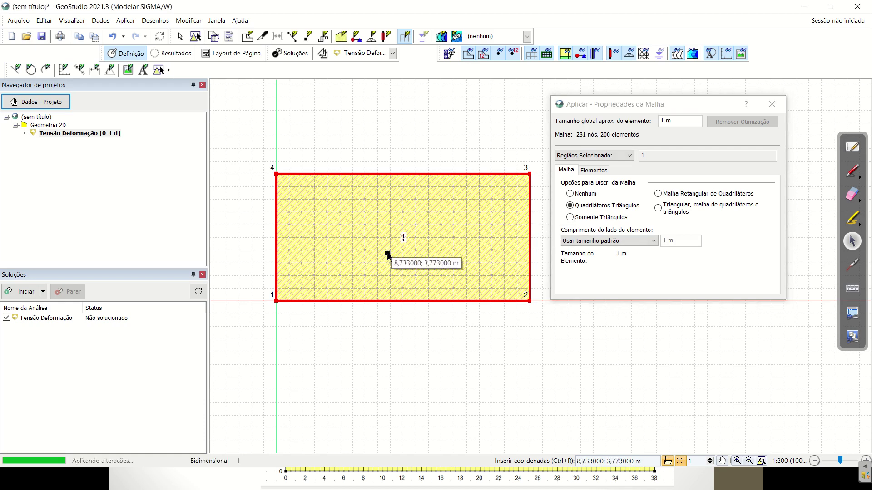
# Step: Refine the mesh by setting the approximate global element size to 0,5 m
pyautogui.scroll(2, 390, 249)
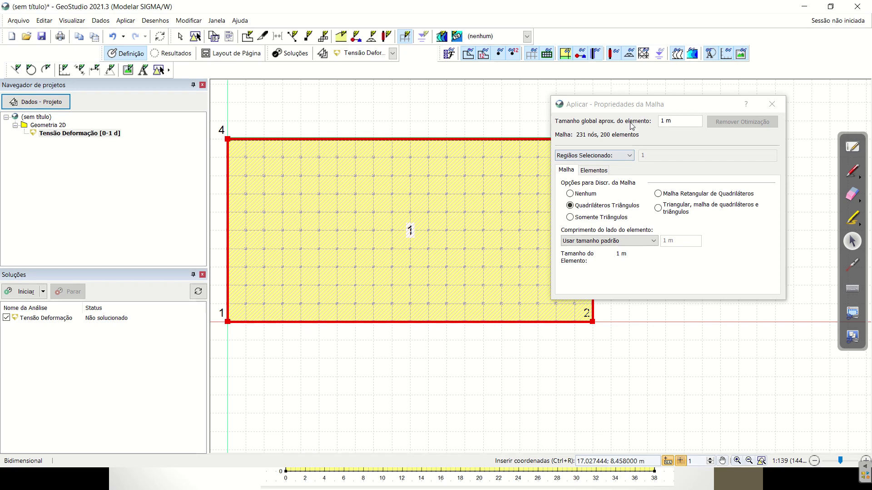
pyautogui.click(665, 122)
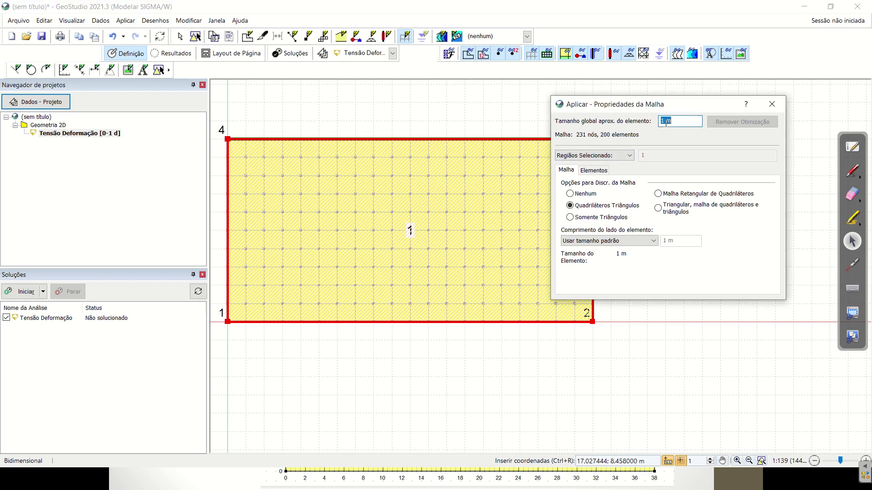
pyautogui.click(371, 174)
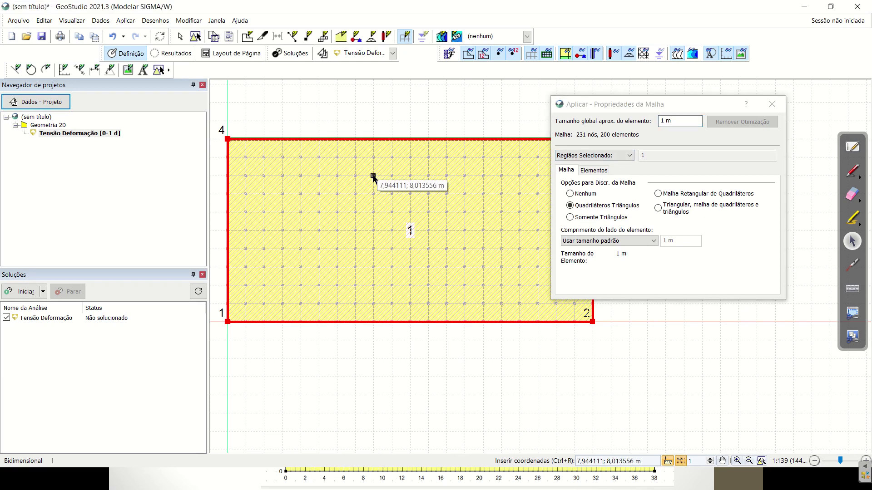
pyautogui.click(666, 122)
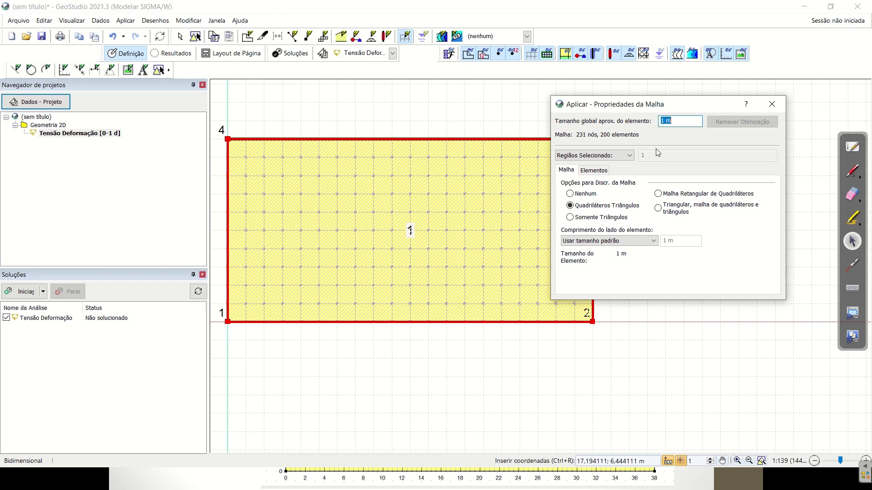
pyautogui.write('0,5')
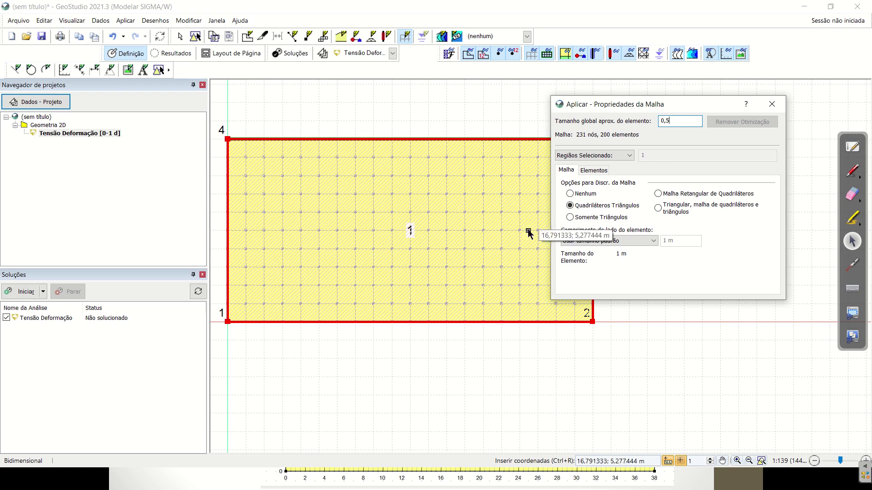
pyautogui.click(484, 249)
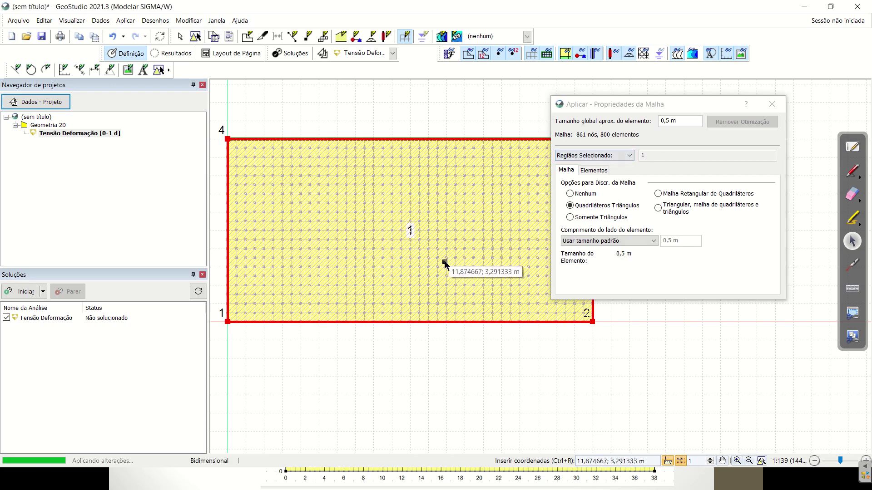
# Step: Set the approximate global element size to 0,75 m and apply it to the mesh
pyautogui.click(667, 121)
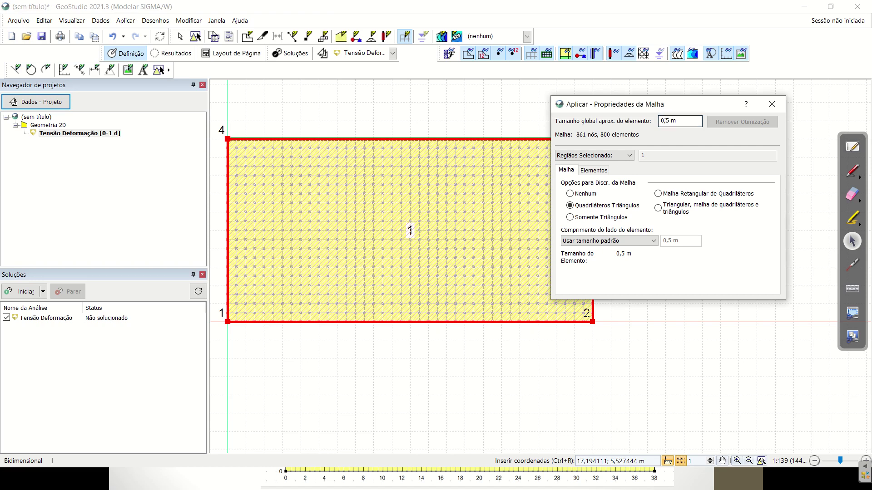
pyautogui.write('7')
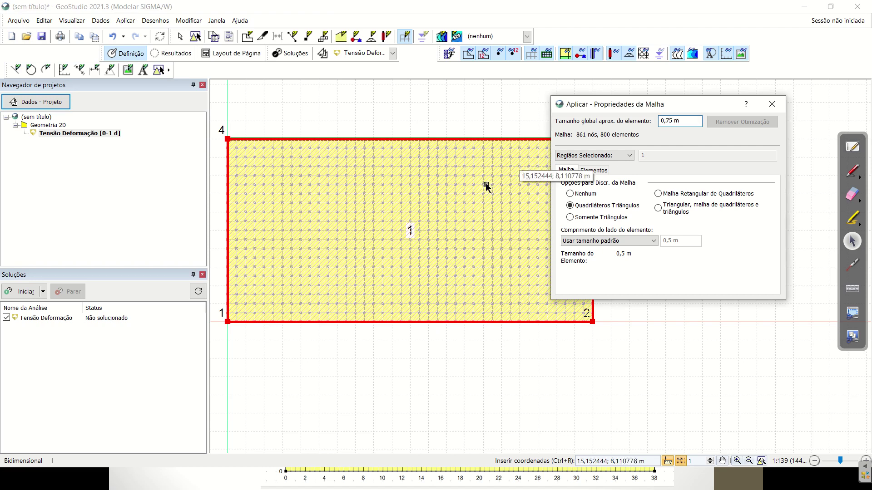
pyautogui.click(468, 188)
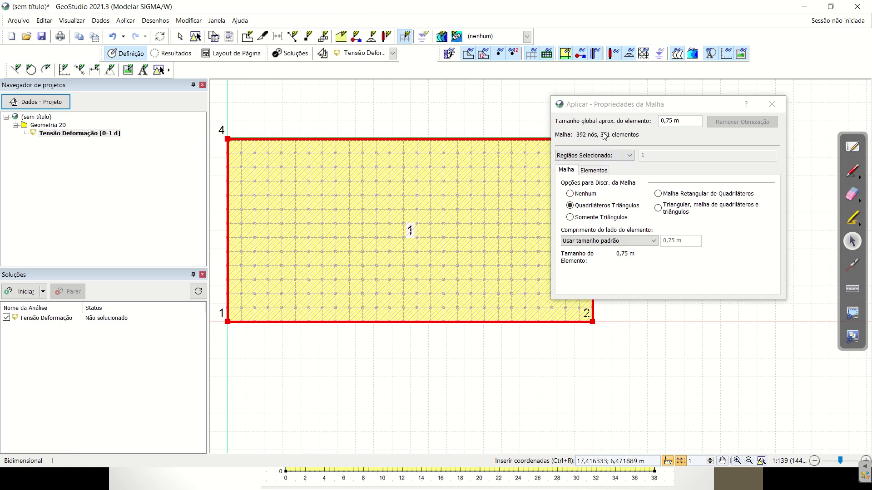
# Step: Compare the Somente Triângulos mesh with Quadriláteros Triângulos on region 1, keeping the latter, and set the global element size to 1 m
pyautogui.click(613, 218)
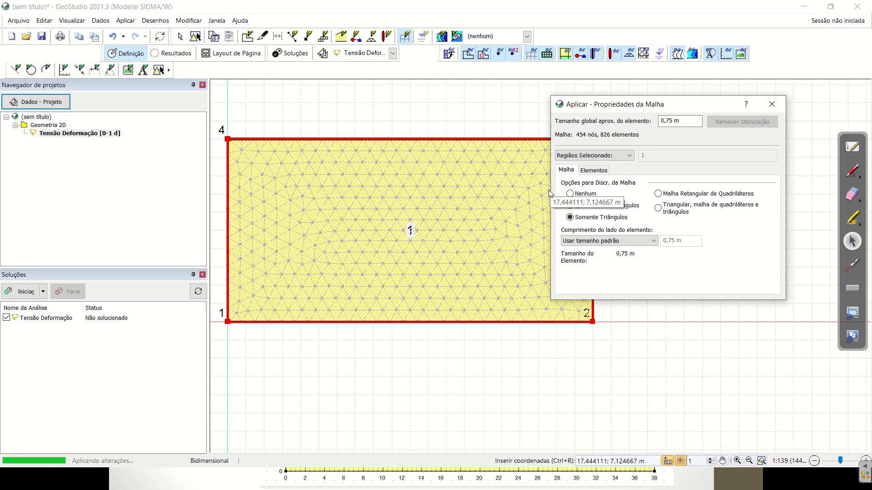
pyautogui.click(594, 206)
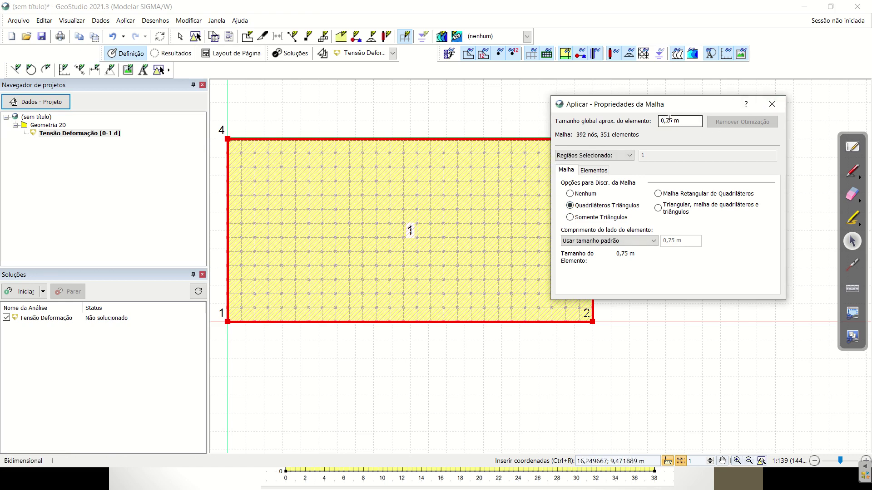
pyautogui.moveTo(666, 120); pyautogui.dragTo(673, 118)
pyautogui.press('BackSpace')
pyautogui.write('1')
pyautogui.click(501, 178)
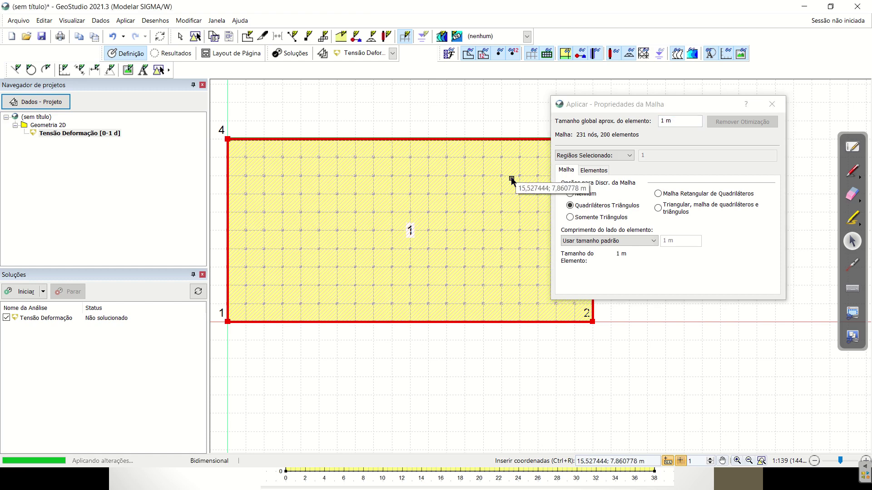
# Step: Apply secondary nodes to the elements of region 1 and close the mesh properties
pyautogui.scroll(4, 448, 191)
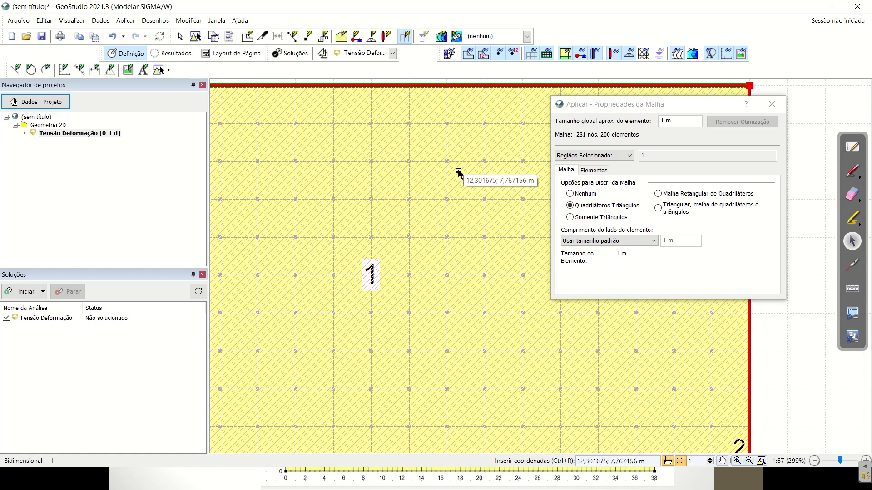
pyautogui.click(594, 175)
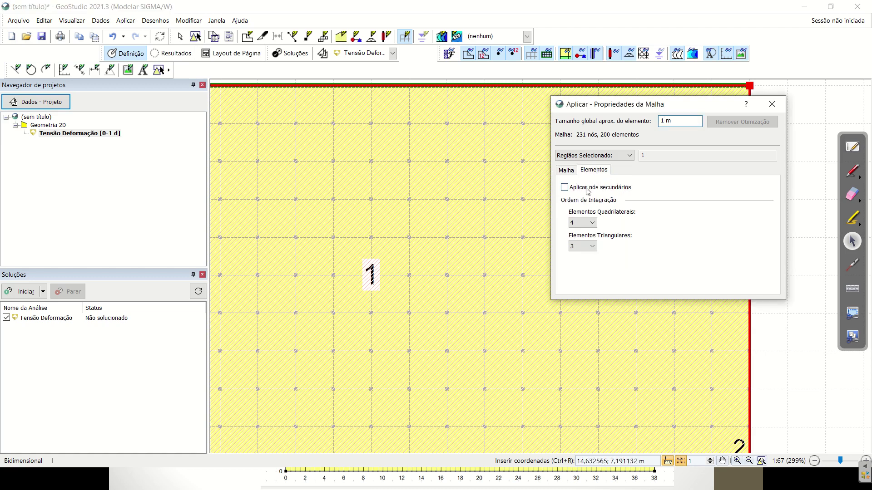
pyautogui.click(587, 188)
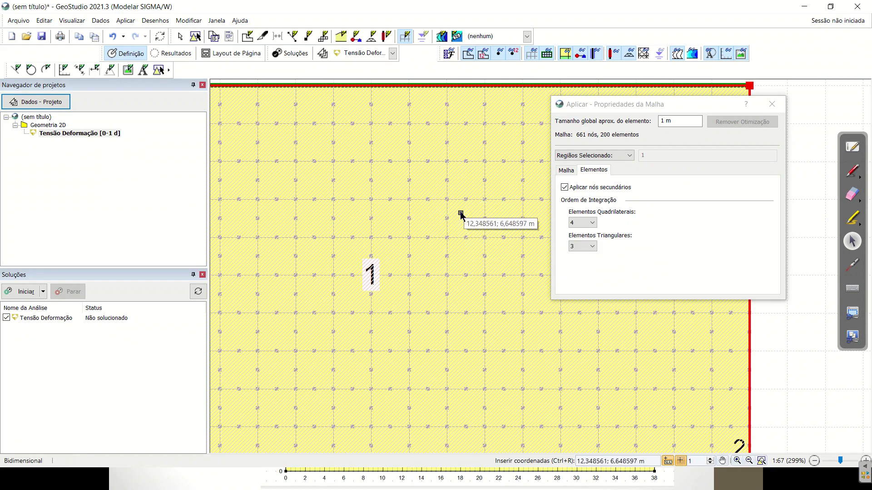
pyautogui.scroll(-3, 461, 214)
pyautogui.scroll(-1, 464, 214)
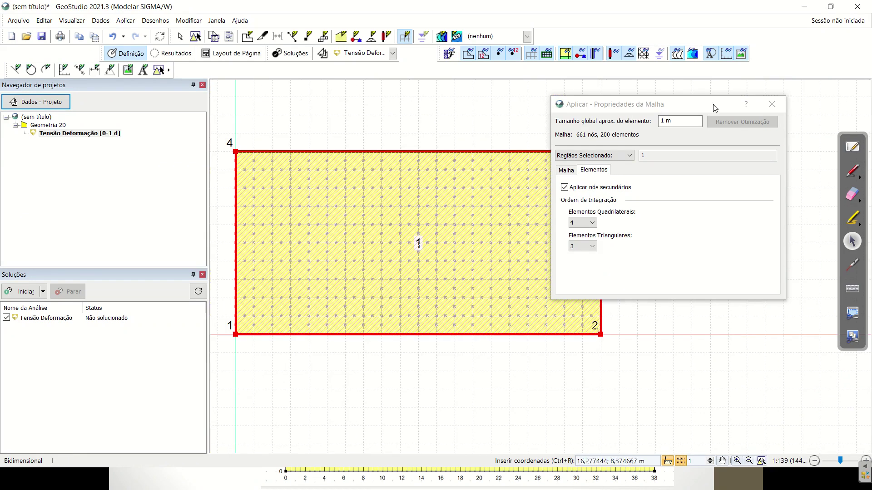
pyautogui.moveTo(714, 108); pyautogui.dragTo(739, 103)
pyautogui.click(796, 101)
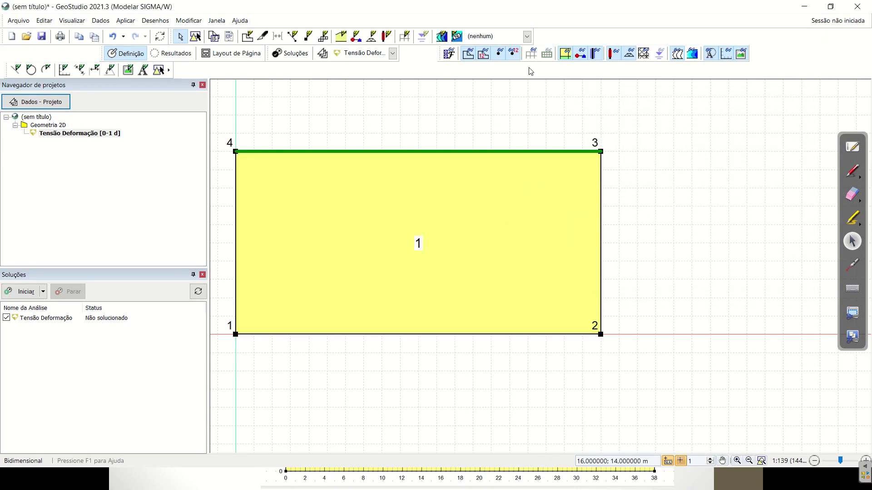
# Step: Toggle the display of mesh elements and nodes on the model, leaving them shown
pyautogui.click(532, 54)
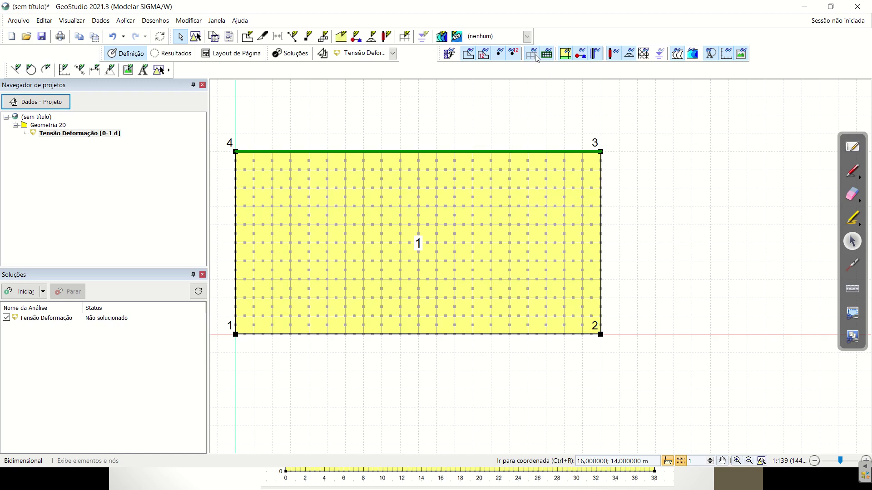
pyautogui.click(533, 54)
pyautogui.click(533, 54)
pyautogui.click(535, 57)
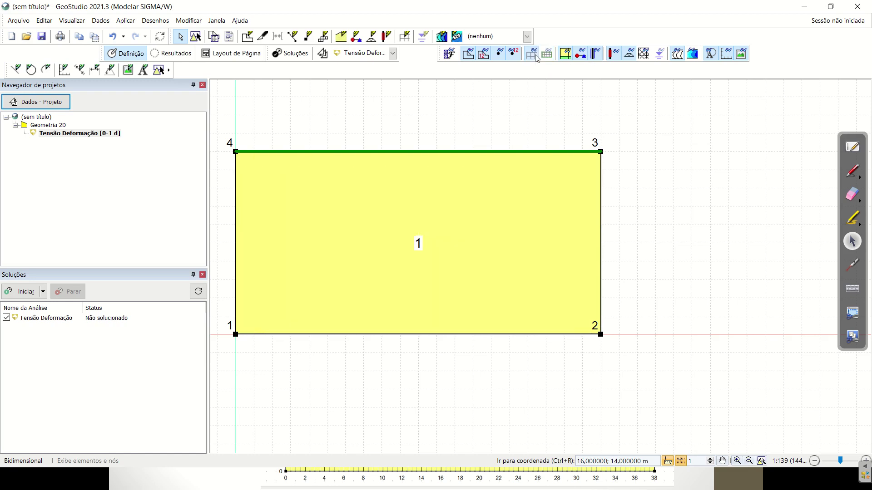
pyautogui.click(536, 56)
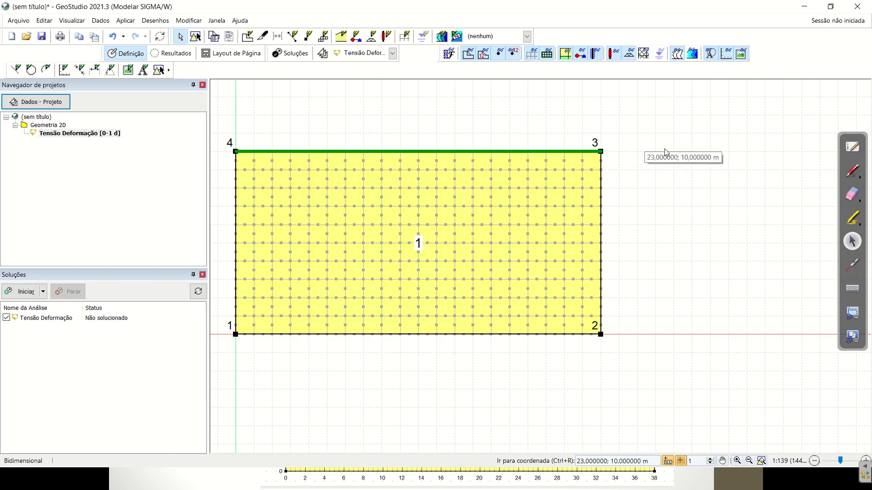
# Step: Switch to the OpenBoard whiteboard and add a blank page after the Métodos Computacionais title page
pyautogui.click(852, 147)
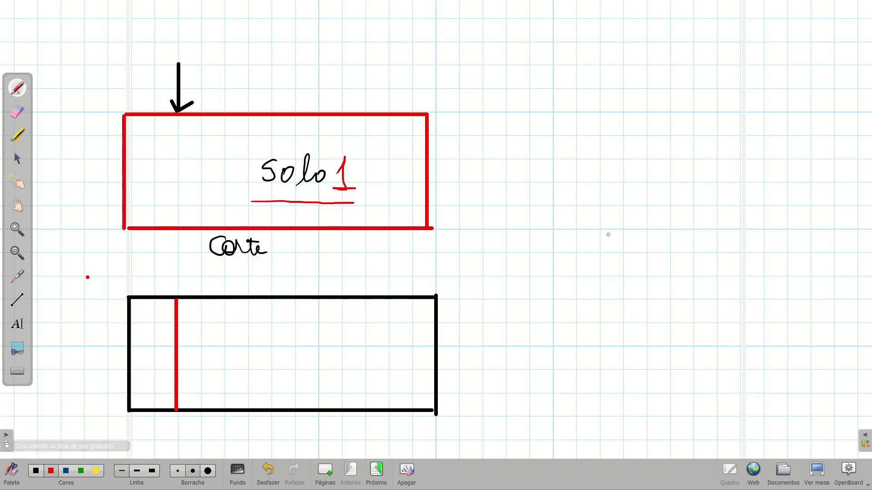
pyautogui.press('pagedown')
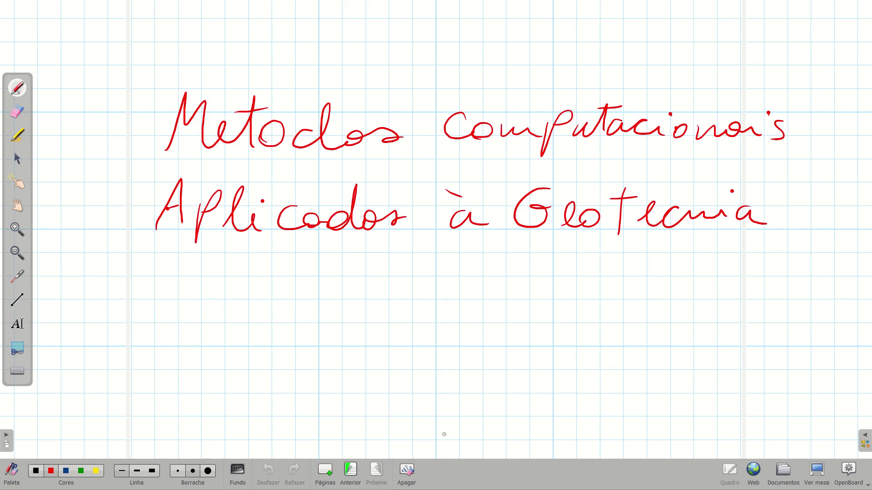
pyautogui.click(331, 468)
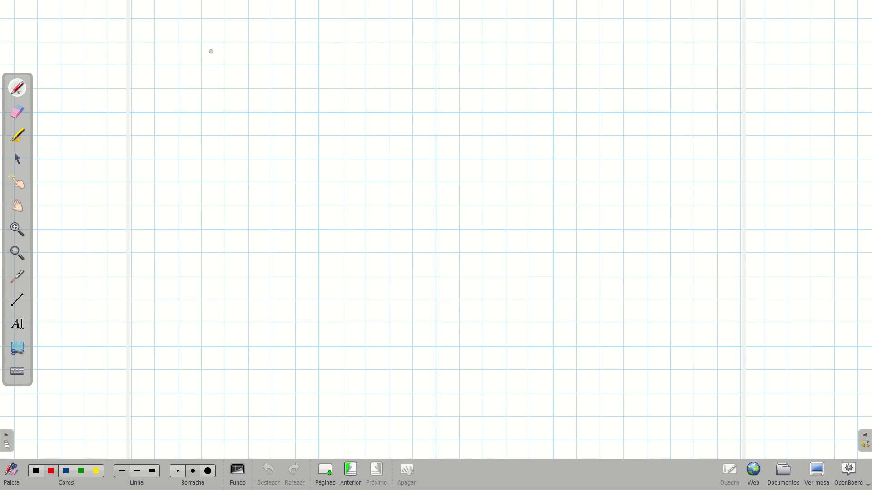
# Step: Handwrite the differential equation d²y/dx² + x = 0 in red along the upper part of the blank page
pyautogui.moveTo(211, 51)
pyautogui.mouseDown()
pyautogui.moveTo(213, 90)
pyautogui.moveTo(187, 79)
pyautogui.moveTo(212, 90)
pyautogui.moveTo(230, 73)
pyautogui.moveTo(227, 104)
pyautogui.moveTo(248, 90)
pyautogui.moveTo(221, 58)
pyautogui.moveTo(235, 56)
pyautogui.mouseUp()
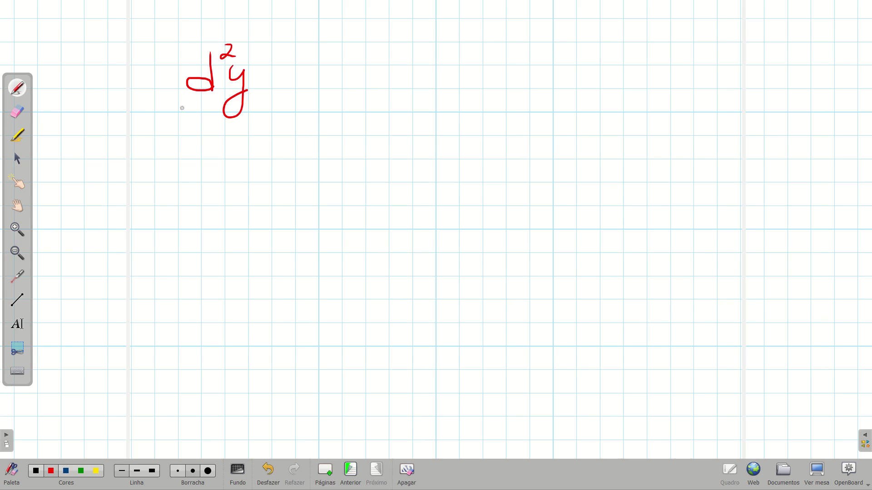
pyautogui.moveTo(181, 106); pyautogui.dragTo(291, 106)
pyautogui.moveTo(199, 119); pyautogui.dragTo(198, 154)
pyautogui.moveTo(207, 154)
pyautogui.mouseDown()
pyautogui.moveTo(199, 144)
pyautogui.moveTo(247, 156)
pyautogui.moveTo(220, 156)
pyautogui.mouseUp()
pyautogui.moveTo(261, 121); pyautogui.dragTo(275, 131)
pyautogui.moveTo(311, 101)
pyautogui.mouseDown()
pyautogui.moveTo(345, 103)
pyautogui.moveTo(323, 132)
pyautogui.mouseUp()
pyautogui.moveTo(361, 84)
pyautogui.mouseDown()
pyautogui.moveTo(398, 109)
pyautogui.moveTo(361, 118)
pyautogui.mouseUp()
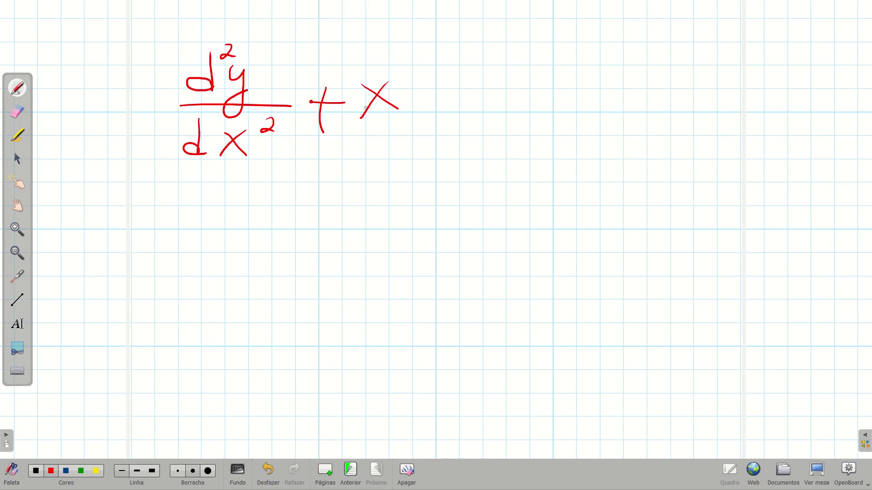
pyautogui.moveTo(415, 102)
pyautogui.mouseDown()
pyautogui.moveTo(457, 99)
pyautogui.moveTo(463, 89)
pyautogui.moveTo(484, 86)
pyautogui.mouseUp()
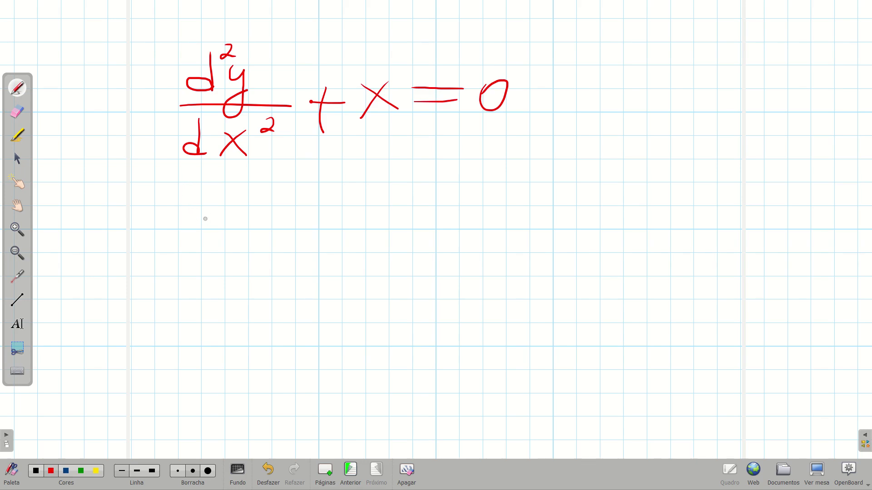
# Step: Handwrite the first integration, dy/dx = x²/2 + C1, below the differential equation
pyautogui.moveTo(200, 195)
pyautogui.mouseDown()
pyautogui.moveTo(187, 225)
pyautogui.moveTo(206, 243)
pyautogui.mouseUp()
pyautogui.moveTo(222, 214)
pyautogui.mouseDown()
pyautogui.moveTo(230, 262)
pyautogui.moveTo(258, 233)
pyautogui.mouseUp()
pyautogui.moveTo(172, 259); pyautogui.dragTo(270, 257)
pyautogui.moveTo(200, 273); pyautogui.dragTo(196, 312)
pyautogui.moveTo(196, 293)
pyautogui.mouseDown()
pyautogui.moveTo(177, 300)
pyautogui.moveTo(212, 307)
pyautogui.mouseUp()
pyautogui.moveTo(227, 285)
pyautogui.mouseDown()
pyautogui.moveTo(253, 308)
pyautogui.moveTo(224, 316)
pyautogui.mouseUp()
pyautogui.moveTo(296, 247); pyautogui.dragTo(332, 247)
pyautogui.click(313, 231)
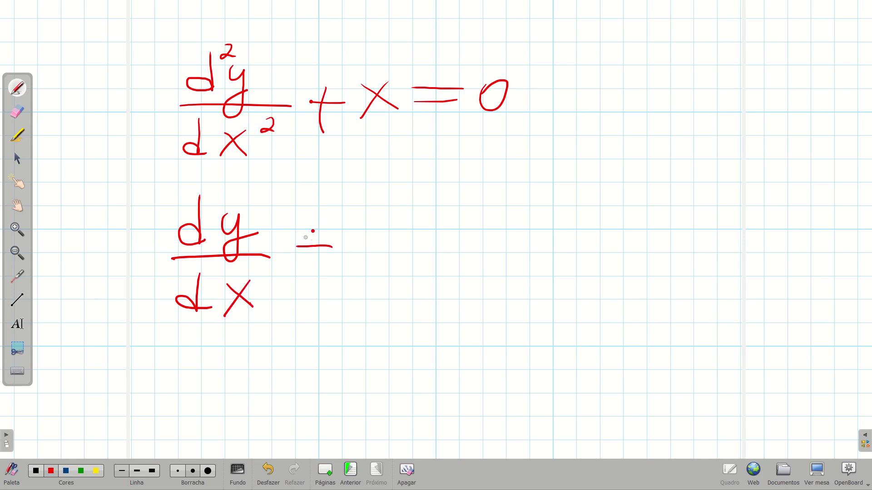
pyautogui.hotkey('ctrl', 'z')
pyautogui.moveTo(297, 233); pyautogui.dragTo(337, 231)
pyautogui.moveTo(374, 224); pyautogui.dragTo(408, 250)
pyautogui.moveTo(405, 218)
pyautogui.mouseDown()
pyautogui.moveTo(371, 255)
pyautogui.moveTo(424, 217)
pyautogui.moveTo(434, 219)
pyautogui.mouseUp()
pyautogui.moveTo(360, 251); pyautogui.dragTo(439, 250)
pyautogui.moveTo(386, 265)
pyautogui.mouseDown()
pyautogui.moveTo(385, 283)
pyautogui.moveTo(410, 280)
pyautogui.mouseUp()
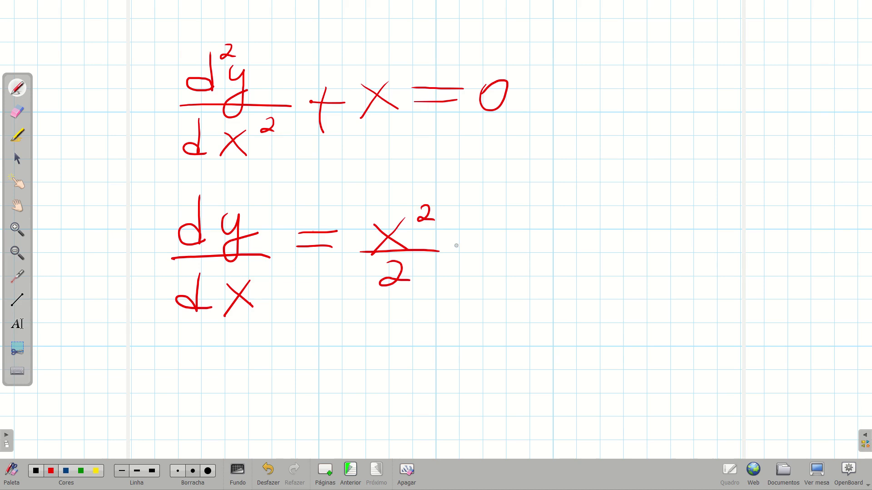
pyautogui.moveTo(460, 244); pyautogui.dragTo(491, 244)
pyautogui.moveTo(472, 233); pyautogui.dragTo(468, 260)
pyautogui.moveTo(530, 230)
pyautogui.mouseDown()
pyautogui.moveTo(530, 258)
pyautogui.moveTo(542, 261)
pyautogui.mouseUp()
pyautogui.moveTo(538, 262); pyautogui.dragTo(549, 261)
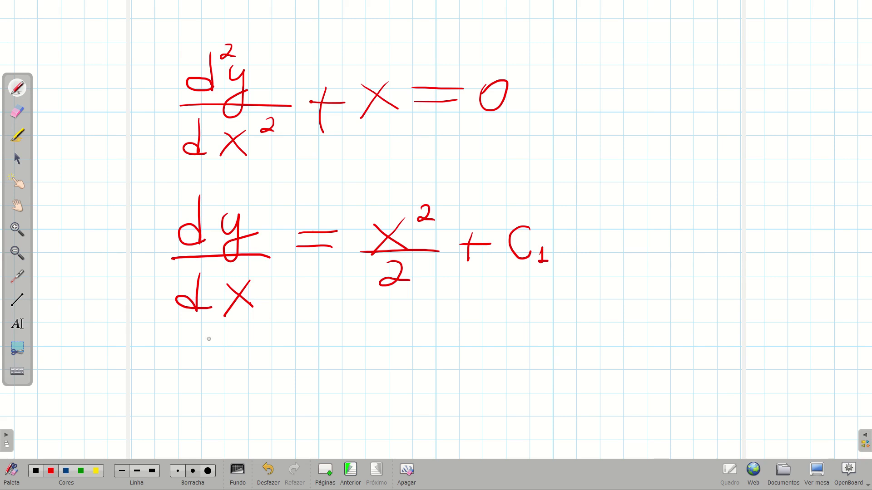
# Step: Handwrite the general solution y = x³/6 + C1x + C2 below the first integration
pyautogui.moveTo(212, 353)
pyautogui.mouseDown()
pyautogui.moveTo(221, 401)
pyautogui.moveTo(239, 383)
pyautogui.moveTo(316, 375)
pyautogui.moveTo(324, 358)
pyautogui.mouseUp()
pyautogui.moveTo(383, 339)
pyautogui.mouseDown()
pyautogui.moveTo(413, 365)
pyautogui.moveTo(379, 369)
pyautogui.mouseUp()
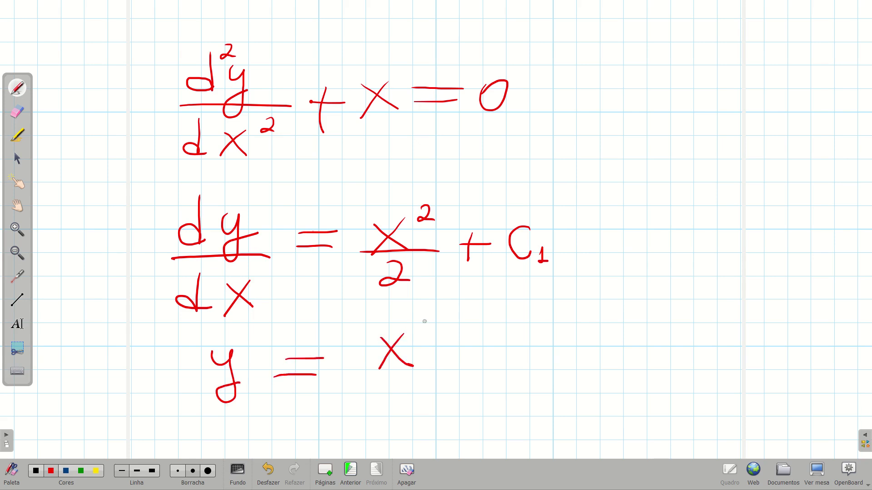
pyautogui.moveTo(427, 318)
pyautogui.mouseDown()
pyautogui.moveTo(436, 323)
pyautogui.moveTo(426, 333)
pyautogui.mouseUp()
pyautogui.moveTo(364, 377)
pyautogui.mouseDown()
pyautogui.moveTo(435, 374)
pyautogui.moveTo(399, 398)
pyautogui.mouseUp()
pyautogui.moveTo(468, 366)
pyautogui.mouseDown()
pyautogui.moveTo(508, 361)
pyautogui.moveTo(486, 382)
pyautogui.mouseUp()
pyautogui.moveTo(541, 341)
pyautogui.mouseDown()
pyautogui.moveTo(524, 361)
pyautogui.moveTo(547, 366)
pyautogui.mouseUp()
pyautogui.moveTo(559, 350)
pyautogui.mouseDown()
pyautogui.moveTo(565, 369)
pyautogui.moveTo(604, 363)
pyautogui.moveTo(580, 371)
pyautogui.mouseUp()
pyautogui.moveTo(627, 352); pyautogui.dragTo(656, 351)
pyautogui.moveTo(645, 338); pyautogui.dragTo(643, 369)
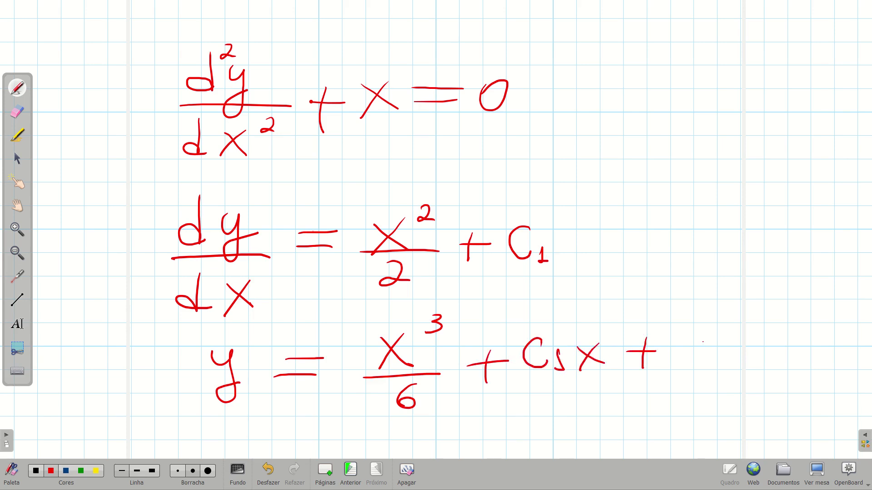
pyautogui.moveTo(703, 340)
pyautogui.mouseDown()
pyautogui.moveTo(706, 365)
pyautogui.moveTo(729, 368)
pyautogui.mouseUp()
# Step: Handwrite the conditions y(x=0) = 10 and dy/dx(x=0) = 10 beside the equations
pyautogui.moveTo(586, 84)
pyautogui.mouseDown()
pyautogui.moveTo(597, 115)
pyautogui.moveTo(599, 100)
pyautogui.moveTo(629, 122)
pyautogui.moveTo(635, 116)
pyautogui.moveTo(624, 115)
pyautogui.moveTo(668, 93)
pyautogui.moveTo(693, 110)
pyautogui.moveTo(683, 121)
pyautogui.mouseUp()
pyautogui.moveTo(706, 103)
pyautogui.mouseDown()
pyautogui.moveTo(730, 102)
pyautogui.moveTo(732, 89)
pyautogui.moveTo(755, 109)
pyautogui.moveTo(778, 87)
pyautogui.mouseUp()
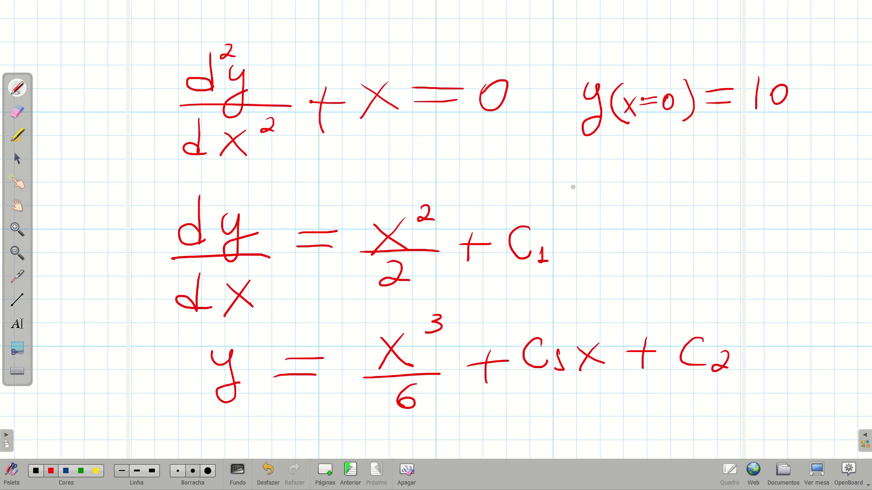
pyautogui.moveTo(587, 165)
pyautogui.mouseDown()
pyautogui.moveTo(593, 199)
pyautogui.moveTo(621, 203)
pyautogui.mouseUp()
pyautogui.moveTo(576, 221); pyautogui.dragTo(637, 217)
pyautogui.moveTo(611, 224)
pyautogui.mouseDown()
pyautogui.moveTo(608, 251)
pyautogui.moveTo(639, 250)
pyautogui.moveTo(622, 253)
pyautogui.mouseUp()
pyautogui.moveTo(656, 185)
pyautogui.mouseDown()
pyautogui.moveTo(669, 223)
pyautogui.moveTo(710, 192)
pyautogui.moveTo(753, 200)
pyautogui.moveTo(741, 212)
pyautogui.mouseUp()
pyautogui.moveTo(768, 198); pyautogui.dragTo(792, 196)
pyautogui.moveTo(767, 187)
pyautogui.mouseDown()
pyautogui.moveTo(790, 185)
pyautogui.moveTo(805, 203)
pyautogui.moveTo(818, 182)
pyautogui.mouseUp()
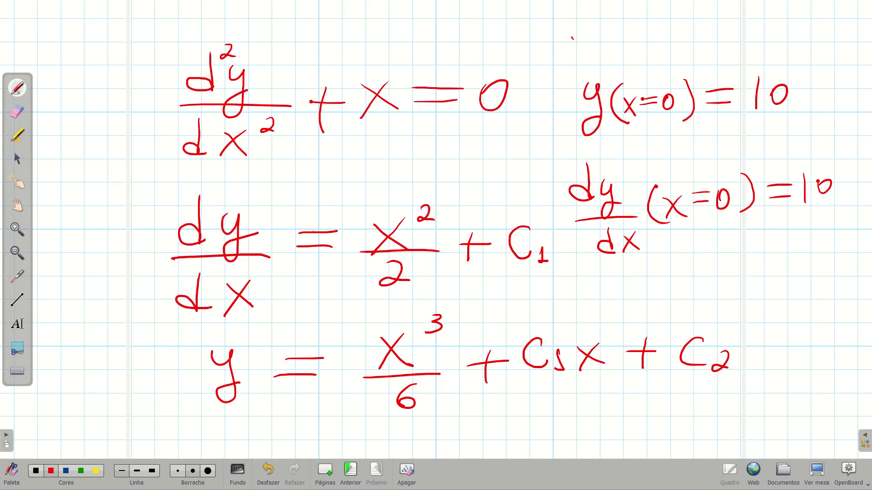
# Step: Add the heading "Cond. Contorno" above the two conditions and underline the constants C1 and C2 in the general solution
pyautogui.moveTo(572, 38)
pyautogui.mouseDown()
pyautogui.moveTo(573, 65)
pyautogui.moveTo(710, 51)
pyautogui.moveTo(727, 62)
pyautogui.moveTo(741, 47)
pyautogui.moveTo(786, 50)
pyautogui.mouseUp()
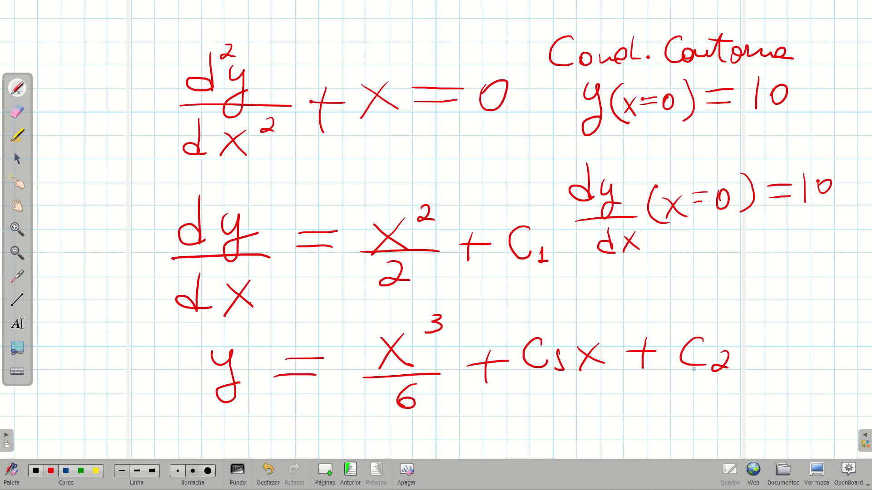
pyautogui.moveTo(526, 380); pyautogui.dragTo(558, 378)
pyautogui.moveTo(670, 378); pyautogui.dragTo(756, 373)
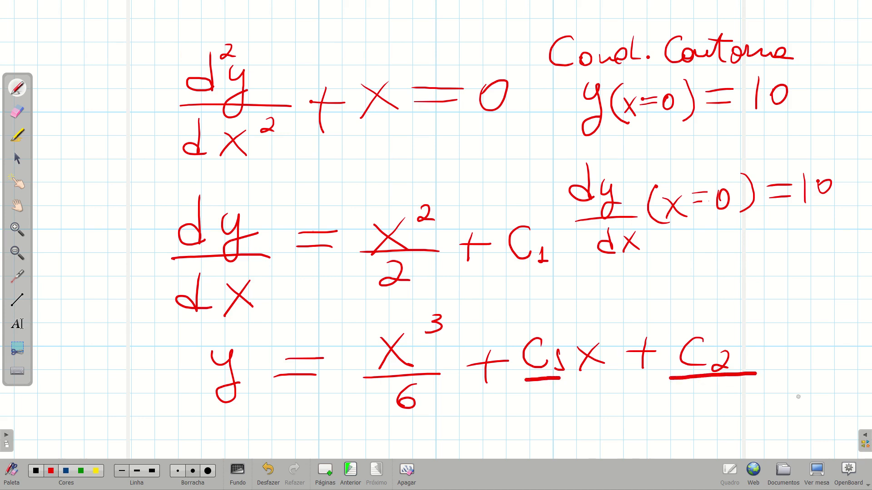
# Step: Switch back to GeoStudio and delete the Zero Rotation boundary condition from the project's boundary condition definitions
pyautogui.click(816, 473)
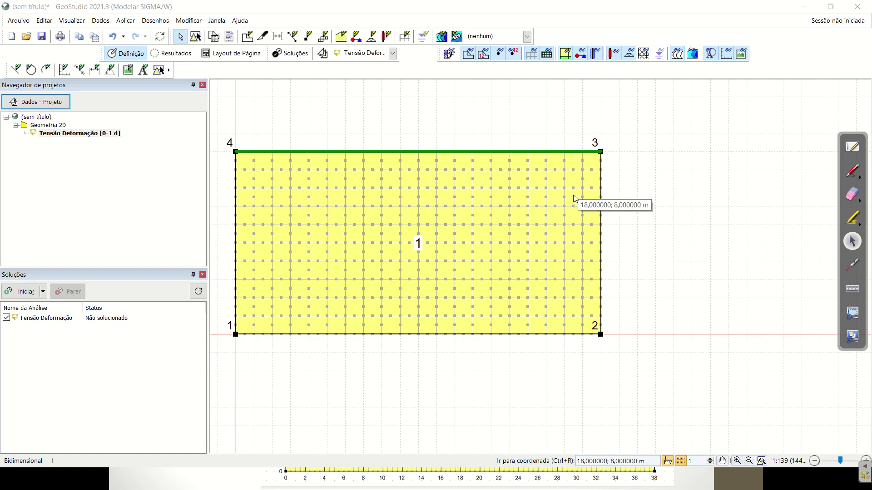
pyautogui.click(722, 461)
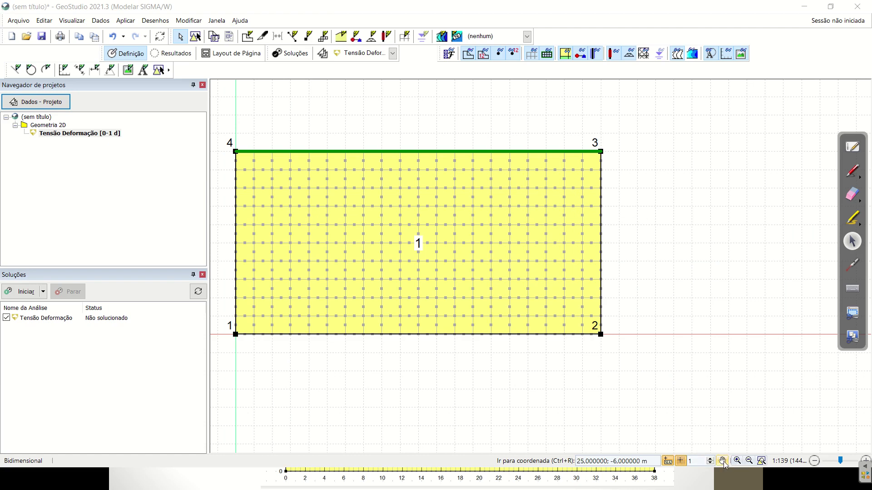
pyautogui.moveTo(668, 324); pyautogui.dragTo(751, 326)
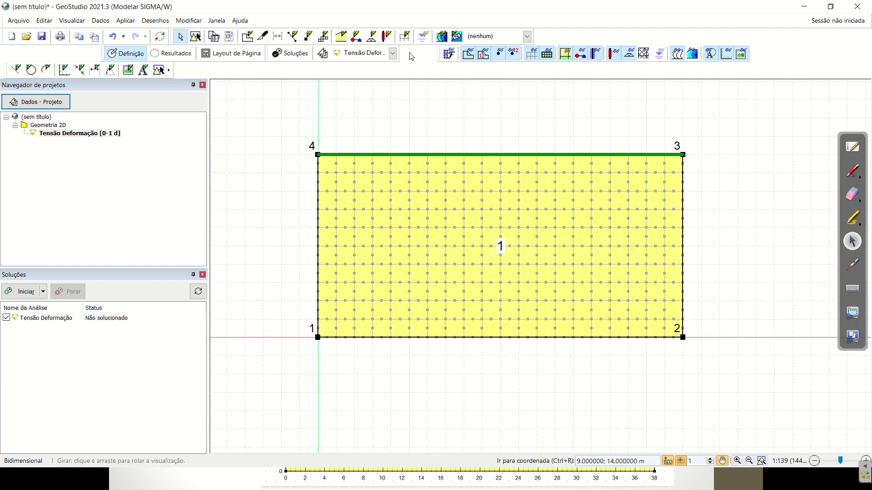
pyautogui.click(356, 40)
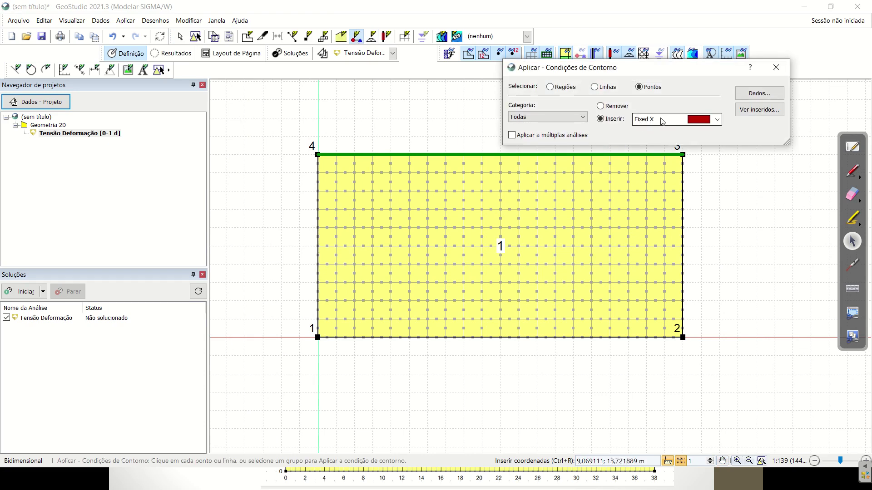
pyautogui.click(759, 94)
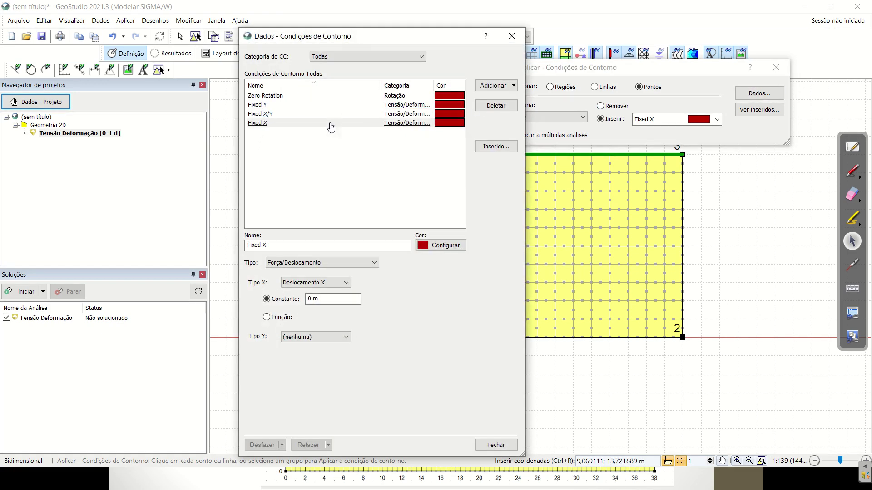
pyautogui.click(333, 99)
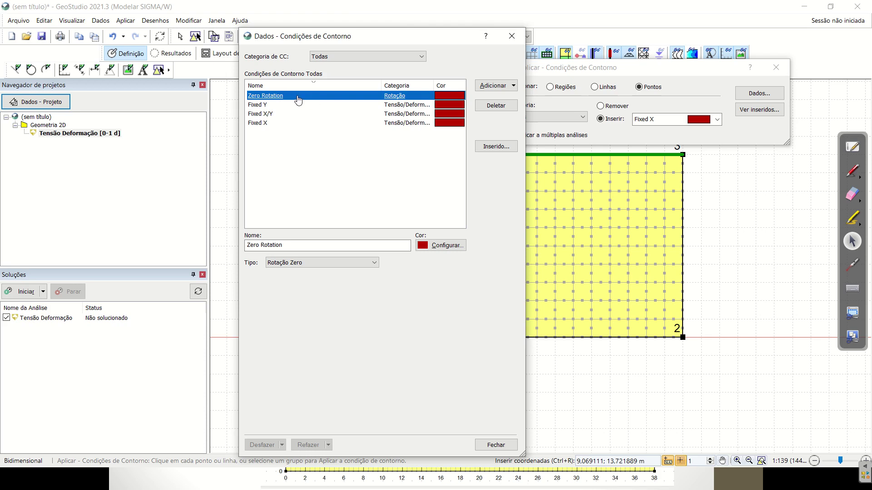
pyautogui.click(496, 105)
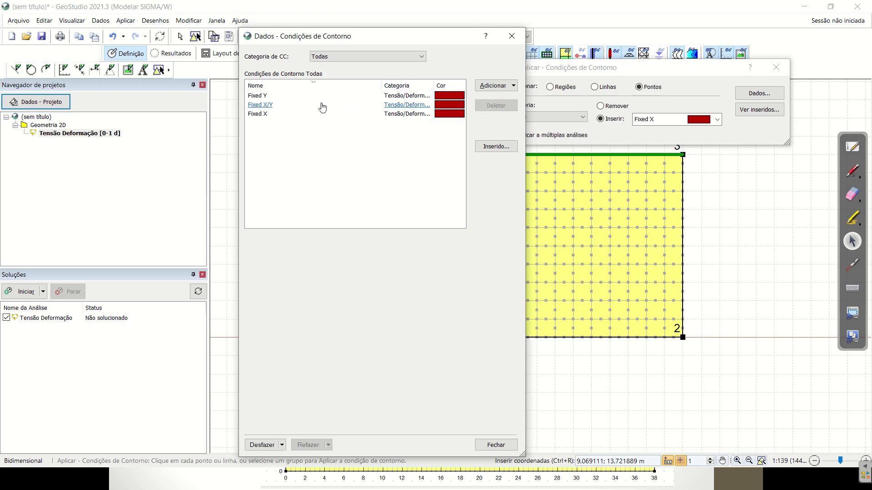
# Step: Examine the displacement settings of the Fixed Y and Fixed X boundary conditions
pyautogui.click(287, 97)
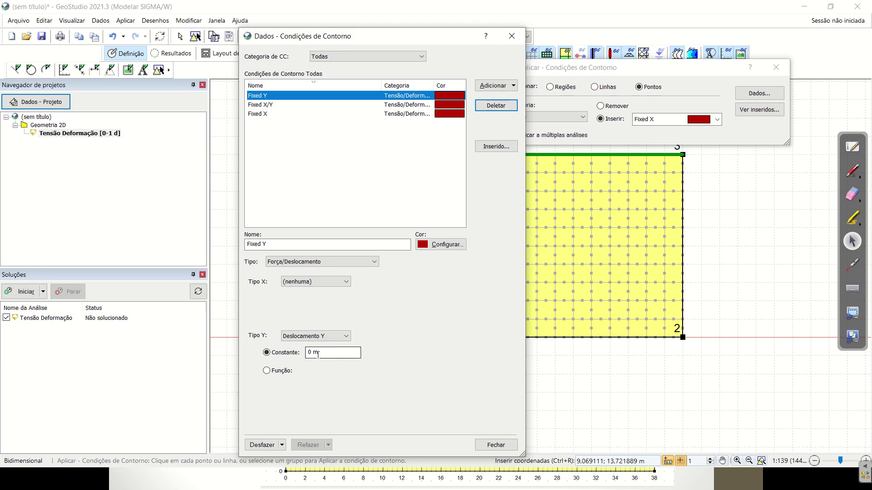
pyautogui.click(282, 114)
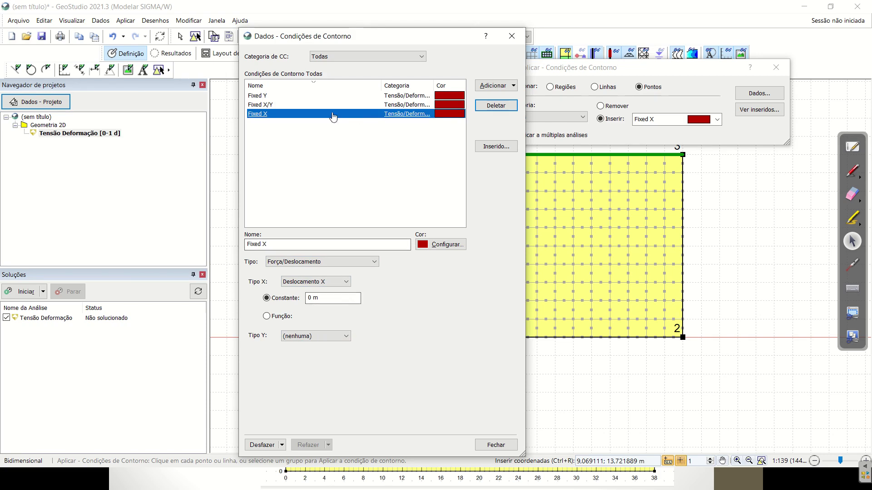
# Step: Examine the displacement settings of the Fixed X/Y boundary condition
pyautogui.click(303, 109)
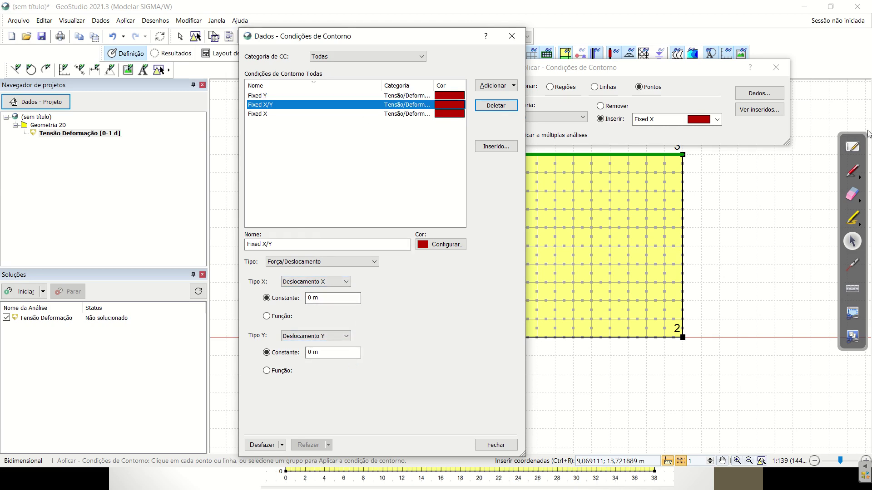
# Step: Switch to OpenBoard and draw a trapezoidal truss with two diagonals meeting on its lower chord on a new page
pyautogui.click(852, 146)
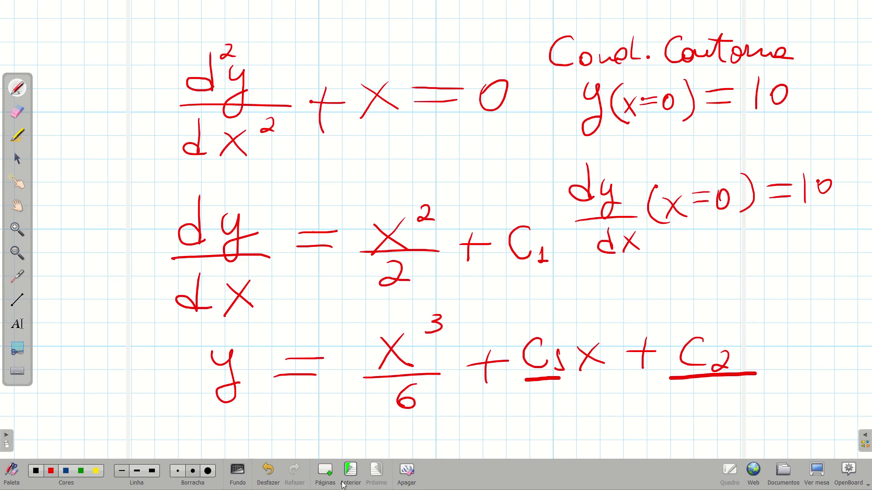
pyautogui.click(326, 470)
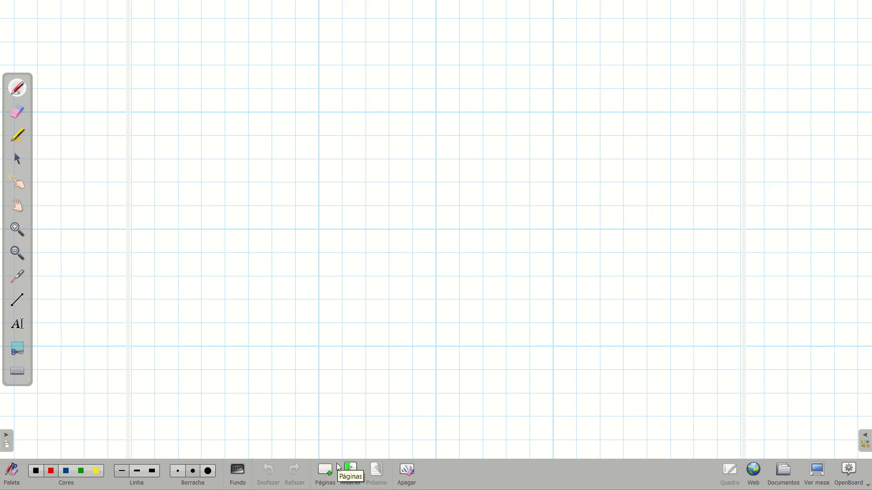
pyautogui.click(17, 300)
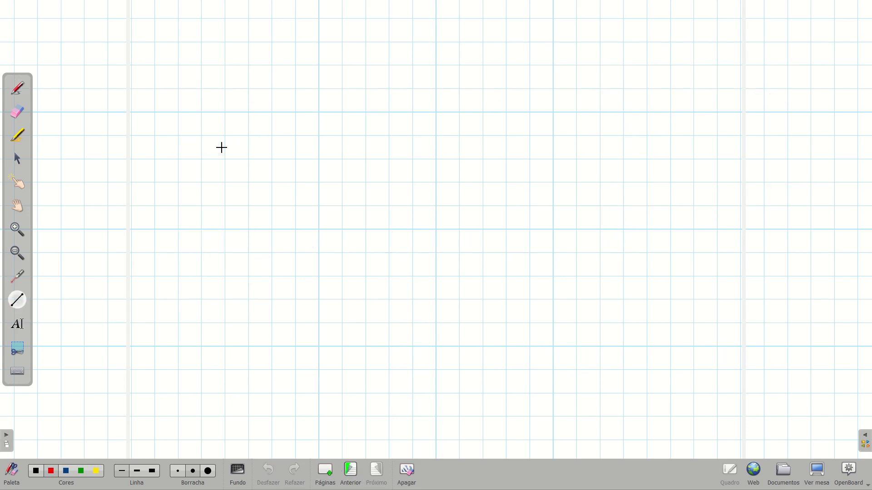
pyautogui.moveTo(222, 160); pyautogui.dragTo(480, 159)
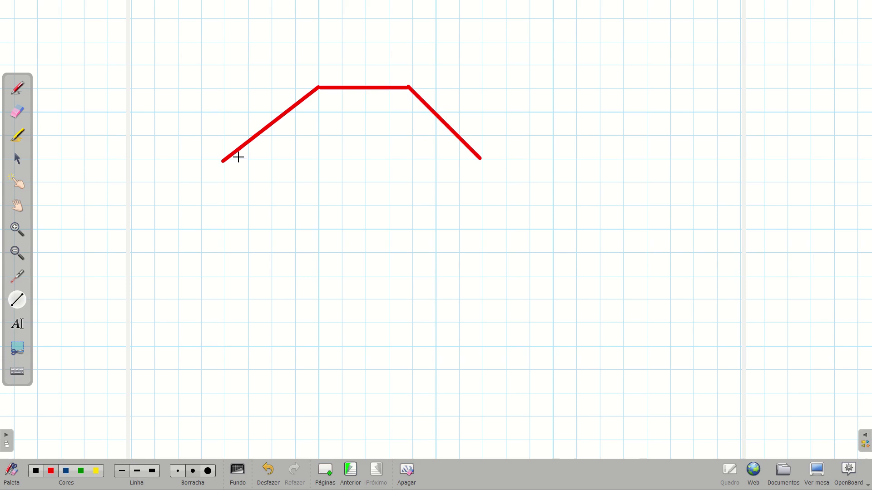
pyautogui.moveTo(226, 162); pyautogui.dragTo(446, 162)
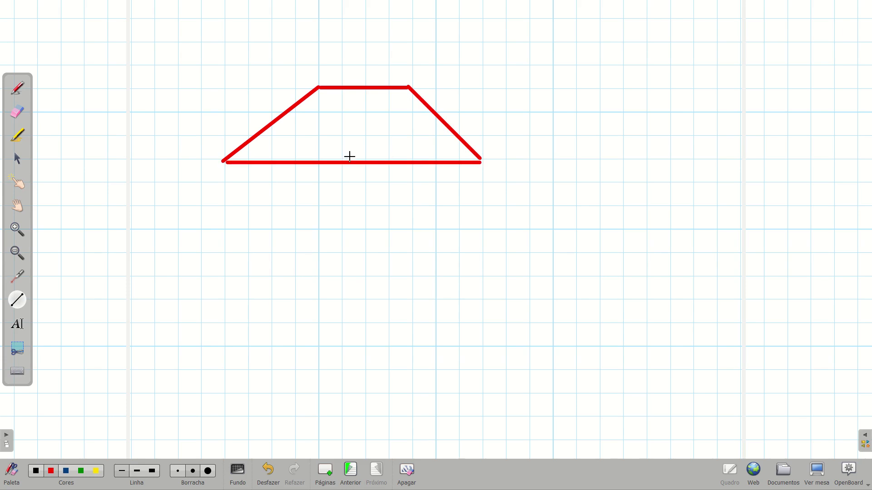
pyautogui.moveTo(348, 161); pyautogui.dragTo(317, 96)
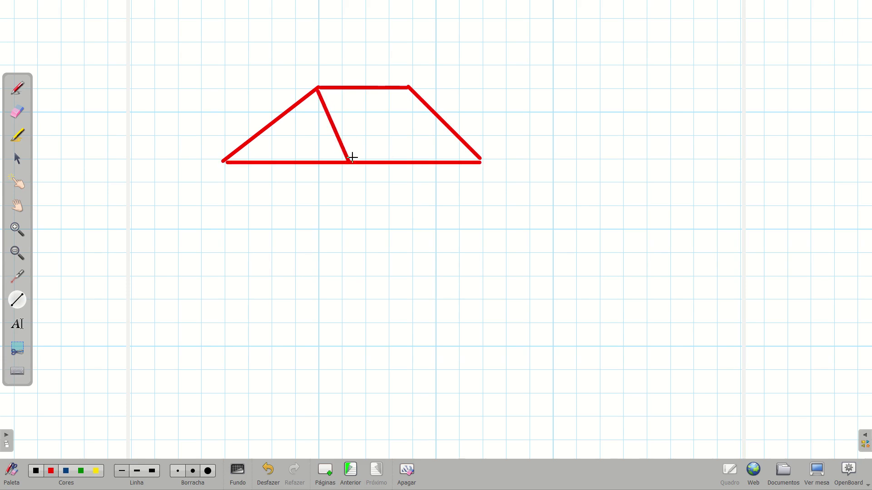
pyautogui.moveTo(351, 160); pyautogui.dragTo(409, 88)
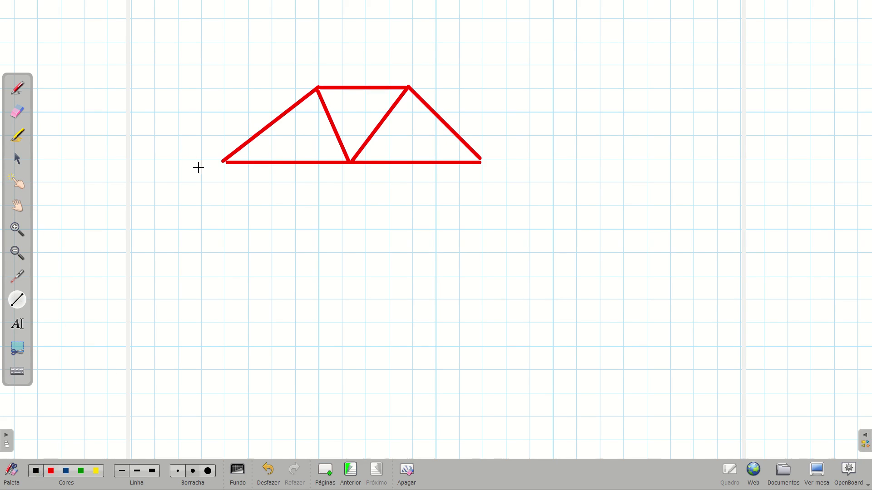
# Step: Sketch black triangular supports with ground lines freehand under both lower ends of the truss
pyautogui.click(19, 88)
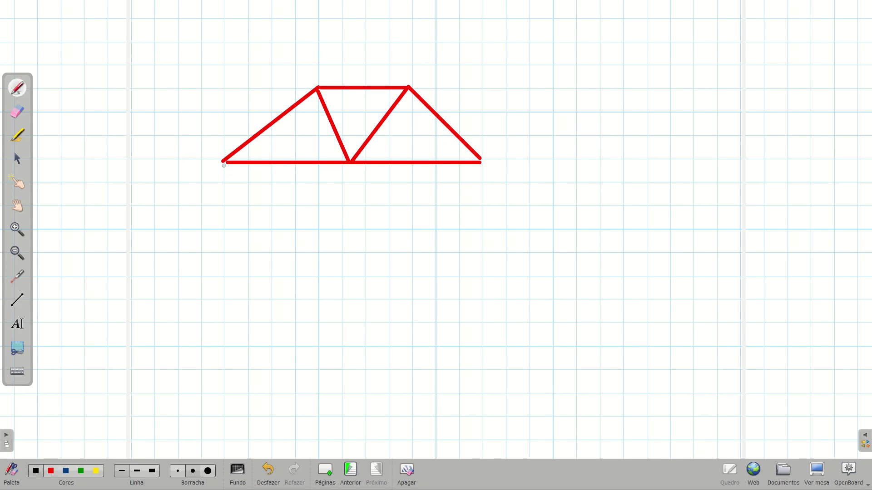
pyautogui.moveTo(224, 160)
pyautogui.mouseDown()
pyautogui.moveTo(200, 191)
pyautogui.moveTo(268, 196)
pyautogui.mouseUp()
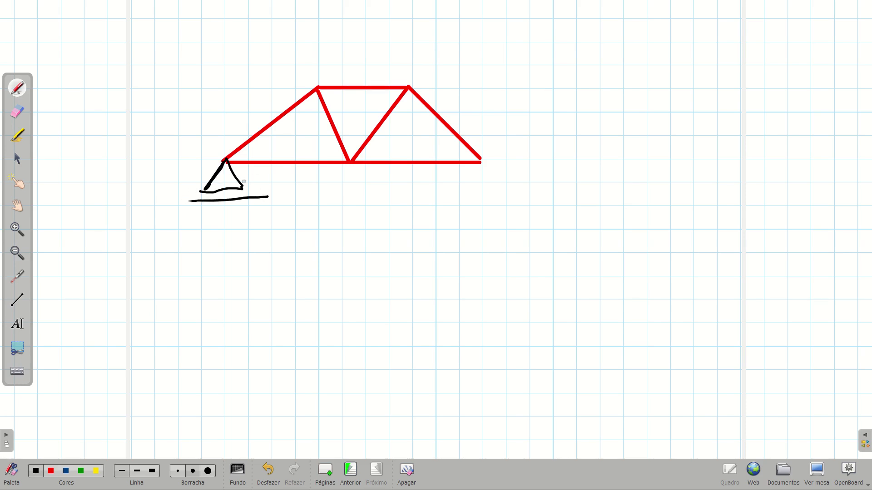
pyautogui.moveTo(470, 174); pyautogui.dragTo(480, 161)
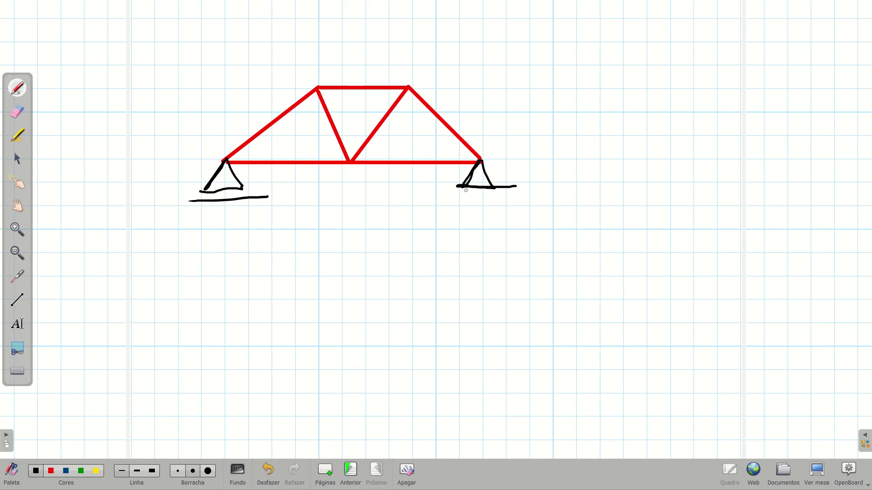
pyautogui.moveTo(497, 192); pyautogui.dragTo(484, 207)
# Step: Switch back to GeoStudio, compare the Fixed Y, Fixed X and Fixed X/Y definitions, and close the boundary condition definitions
pyautogui.click(817, 473)
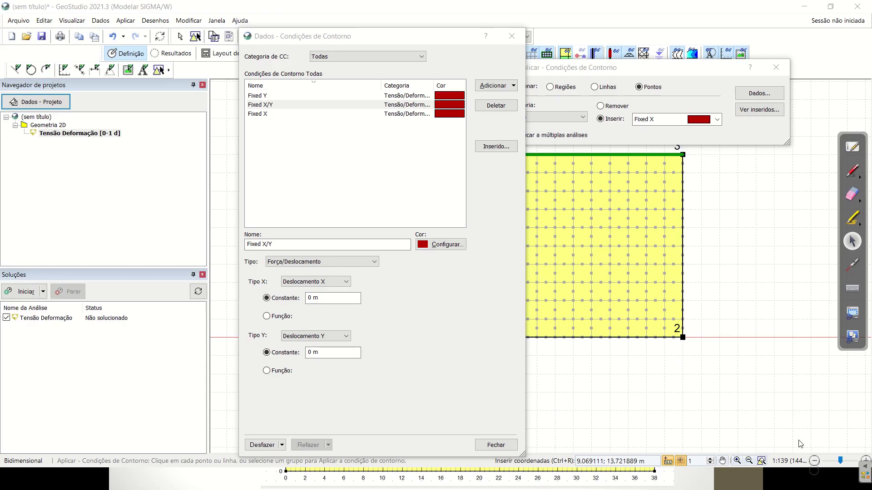
pyautogui.click(314, 95)
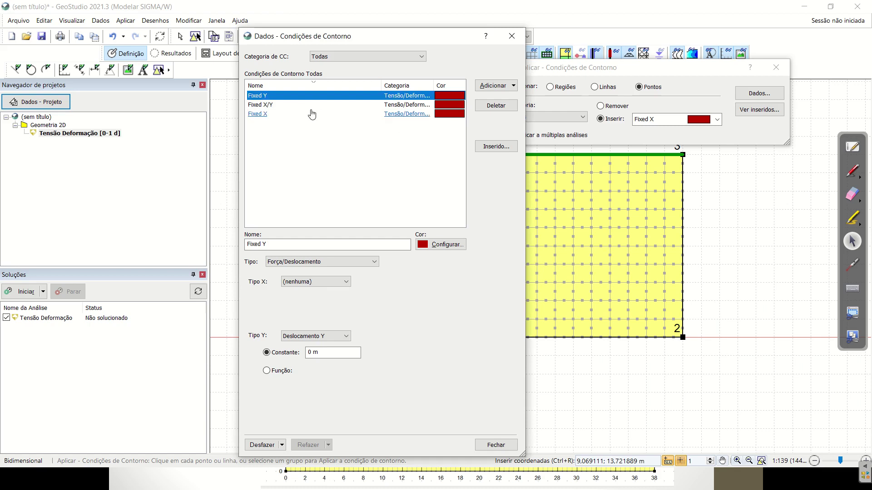
pyautogui.click(312, 114)
pyautogui.click(312, 105)
pyautogui.click(305, 124)
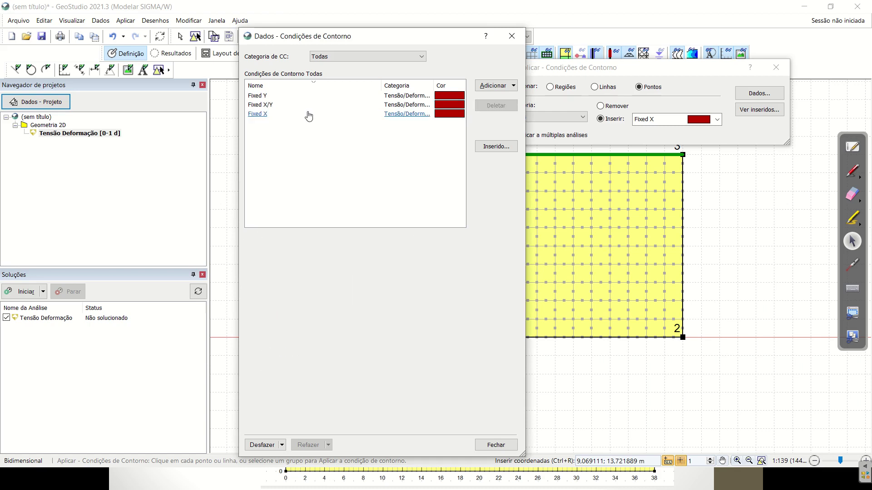
pyautogui.click(309, 115)
pyautogui.click(308, 105)
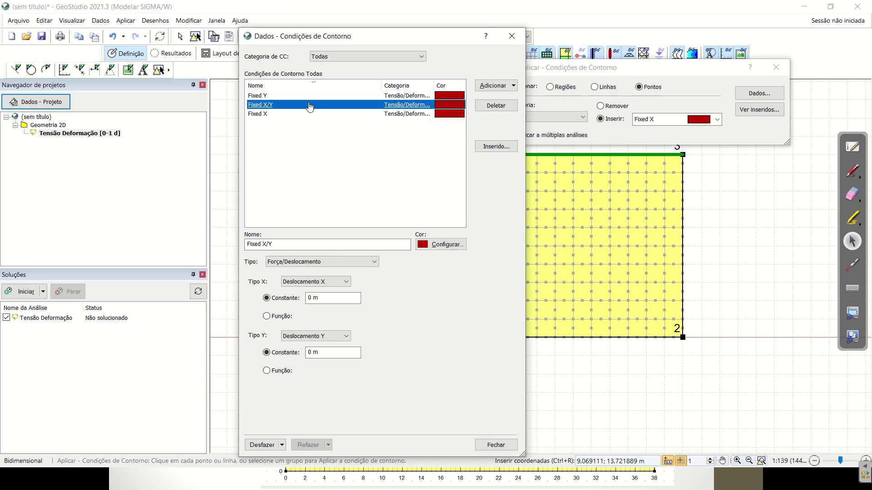
pyautogui.click(511, 37)
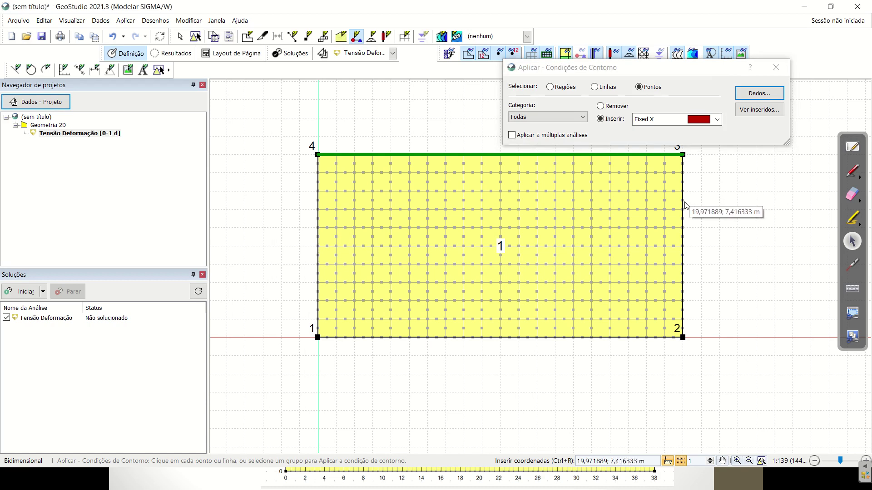
# Step: Apply the Fixed X boundary condition to the region's right vertical line between points 2 and 3
pyautogui.click(594, 87)
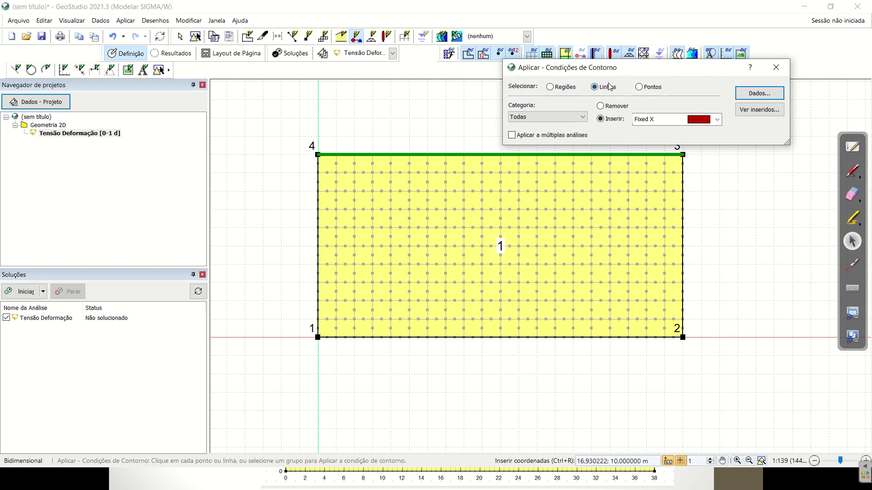
pyautogui.click(684, 225)
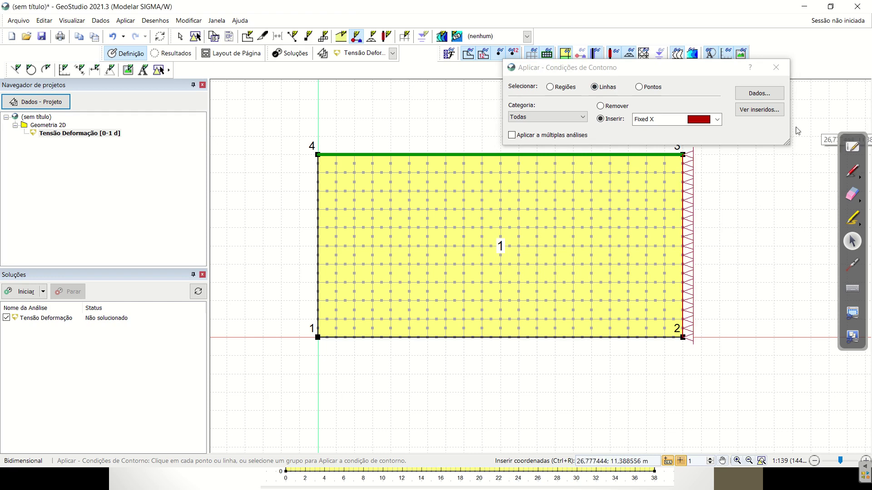
# Step: Try the Fixed X boundary condition on the region's base line and remove it from that line
pyautogui.click(540, 338)
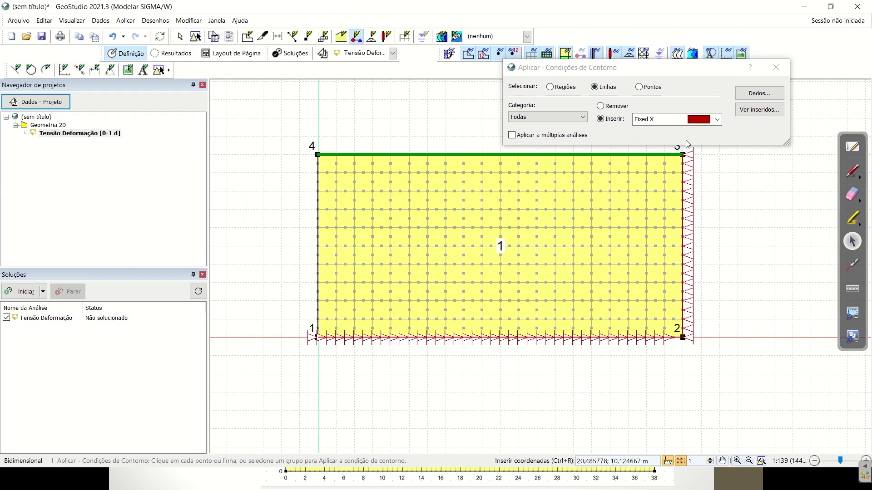
pyautogui.click(617, 107)
pyautogui.click(618, 111)
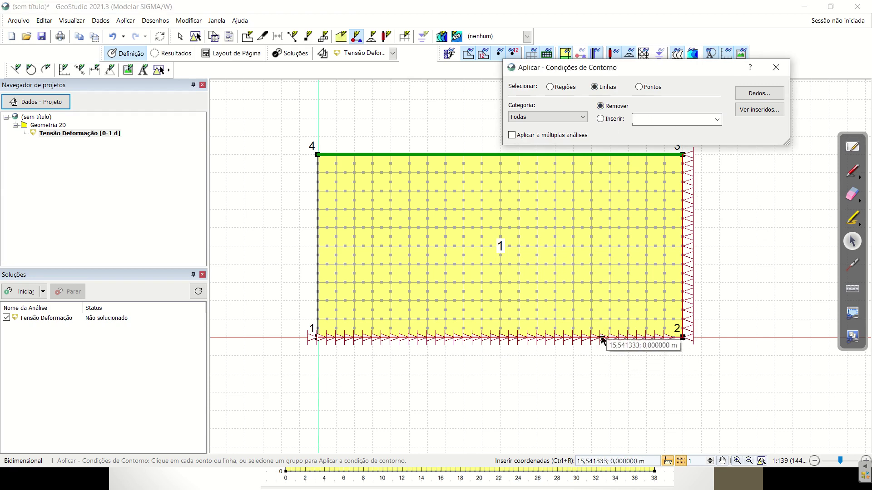
pyautogui.click(593, 333)
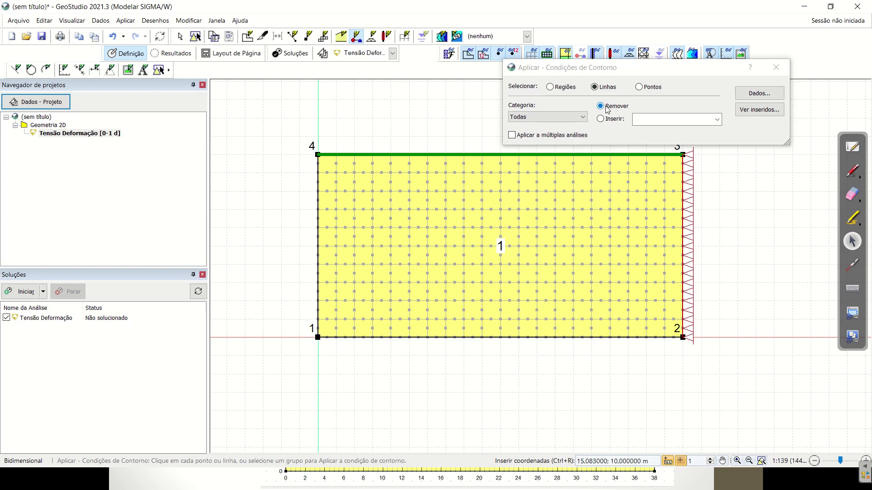
# Step: Apply Fixed X to the region's left vertical line and Fixed Y to its base line between points 1 and 2
pyautogui.click(617, 119)
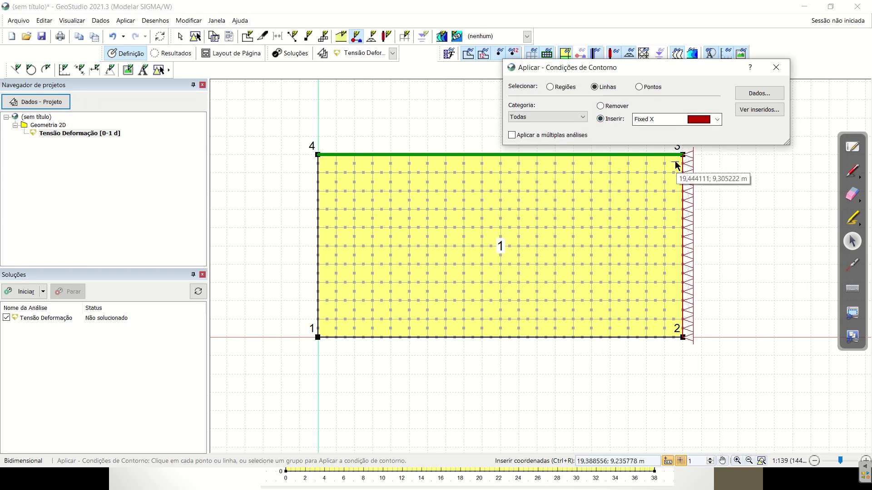
pyautogui.click(317, 267)
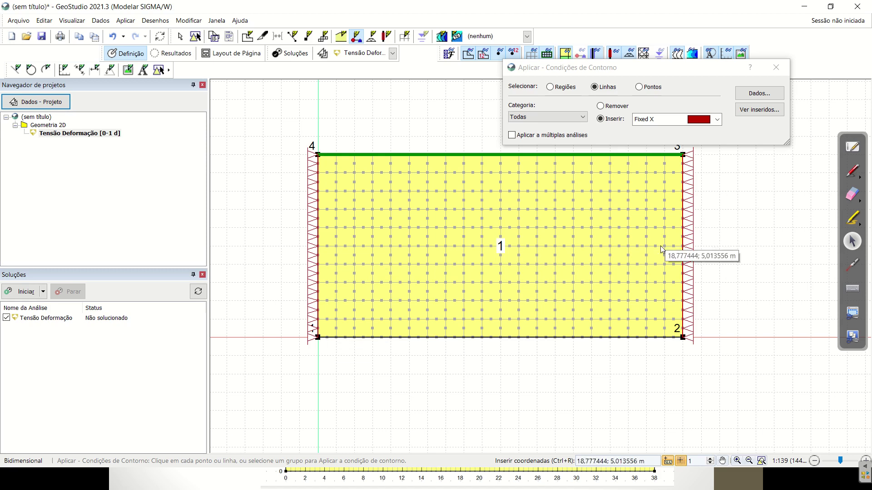
pyautogui.click(650, 120)
pyautogui.click(653, 136)
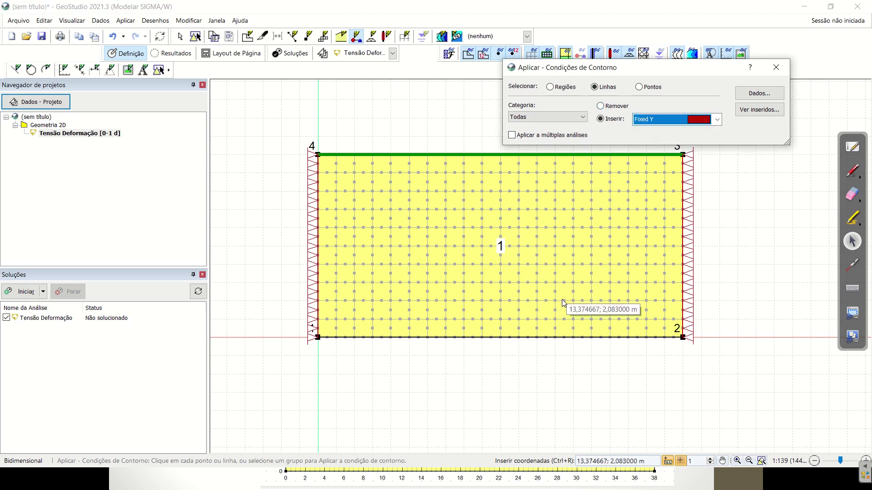
pyautogui.click(541, 336)
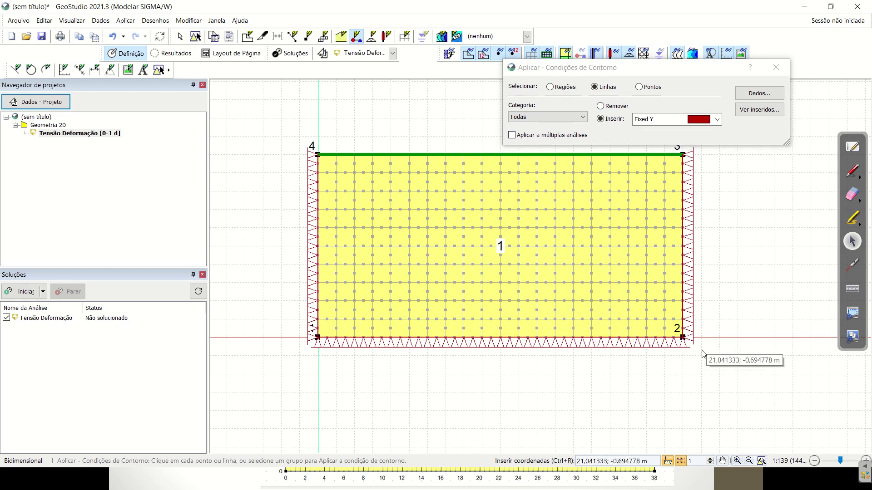
# Step: Examine the overlapping X and Y supports at the region's lower corner points 2 and 1, and recentre the whole region
pyautogui.scroll(2, 701, 354)
pyautogui.scroll(1, 701, 355)
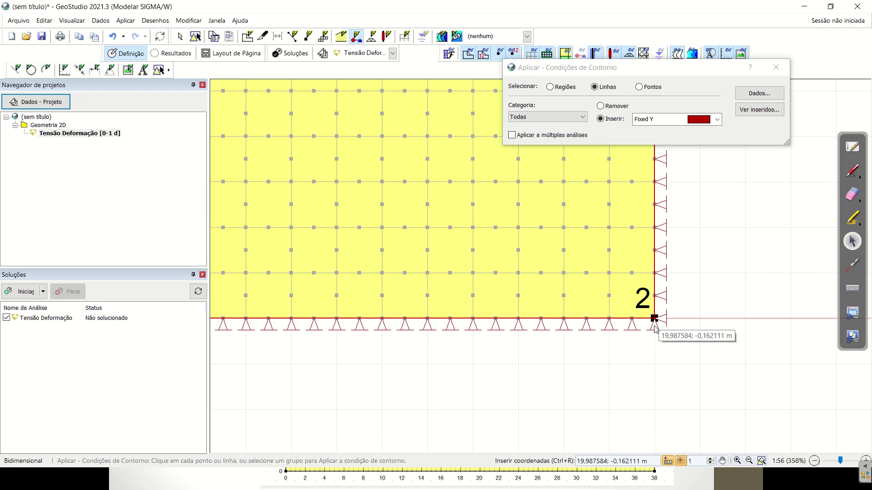
pyautogui.scroll(-5, 662, 322)
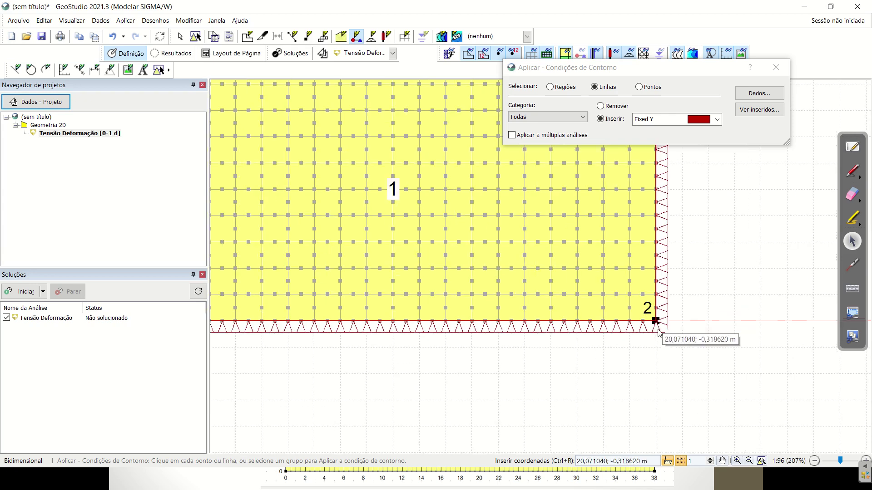
pyautogui.scroll(4, 270, 347)
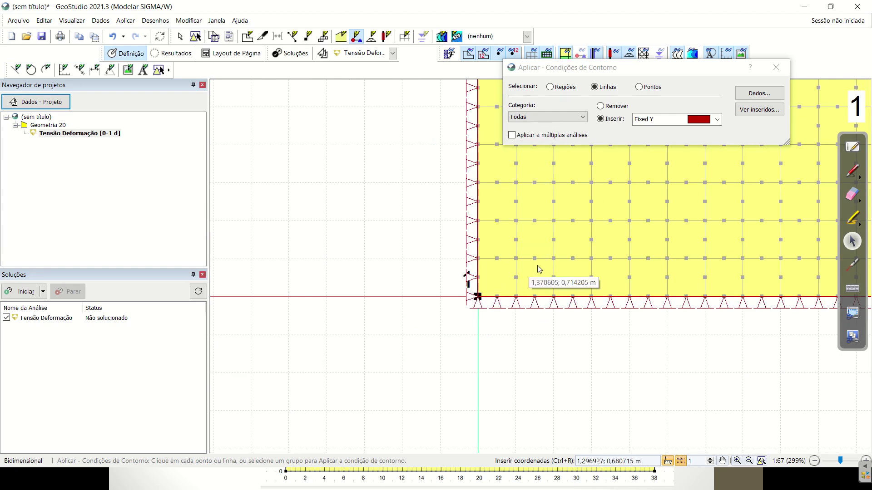
pyautogui.scroll(-3, 544, 267)
pyautogui.scroll(-3, 545, 267)
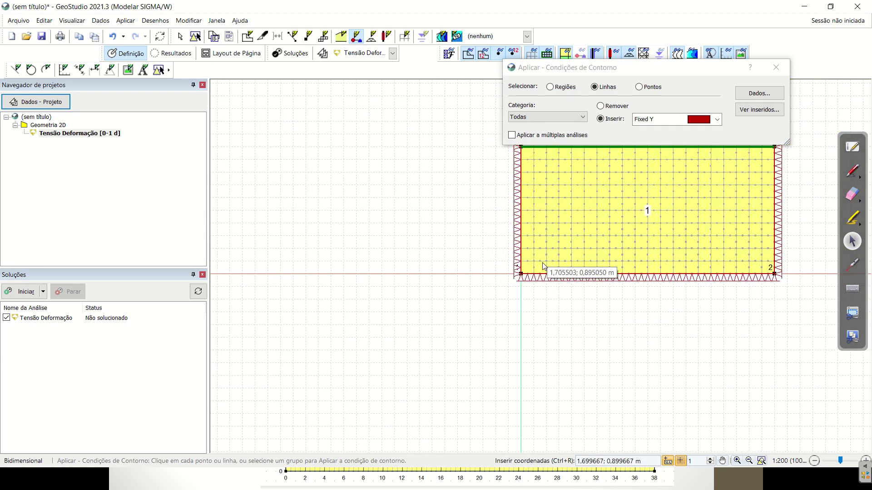
pyautogui.click(723, 461)
pyautogui.moveTo(728, 346); pyautogui.dragTo(597, 406)
pyautogui.scroll(2, 597, 406)
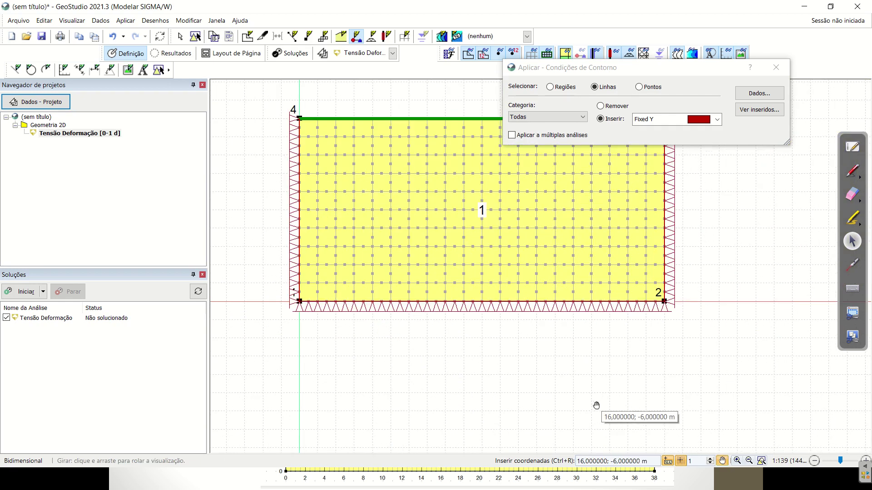
pyautogui.moveTo(550, 357); pyautogui.dragTo(604, 441)
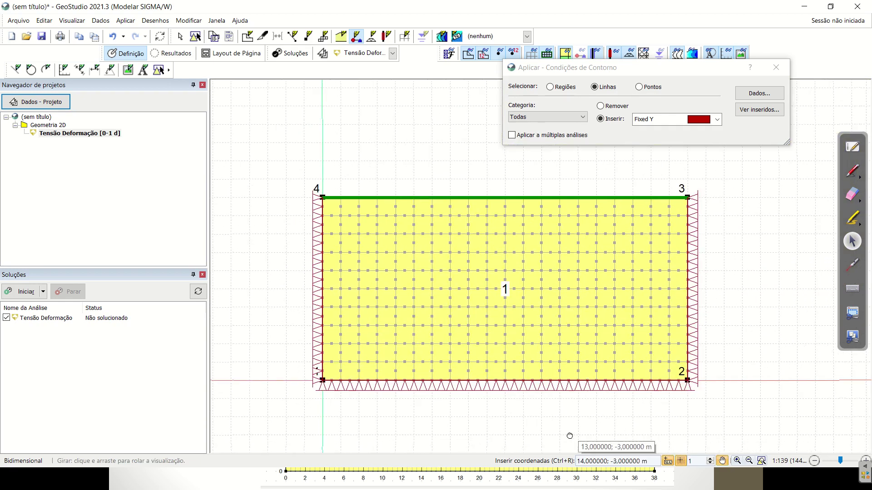
# Step: Switch to the lecture slides to review the 2D line-load problem on the Problema 2D slide, and return to GeoStudio
pyautogui.click(707, 487)
pyautogui.scroll(10, 708, 488)
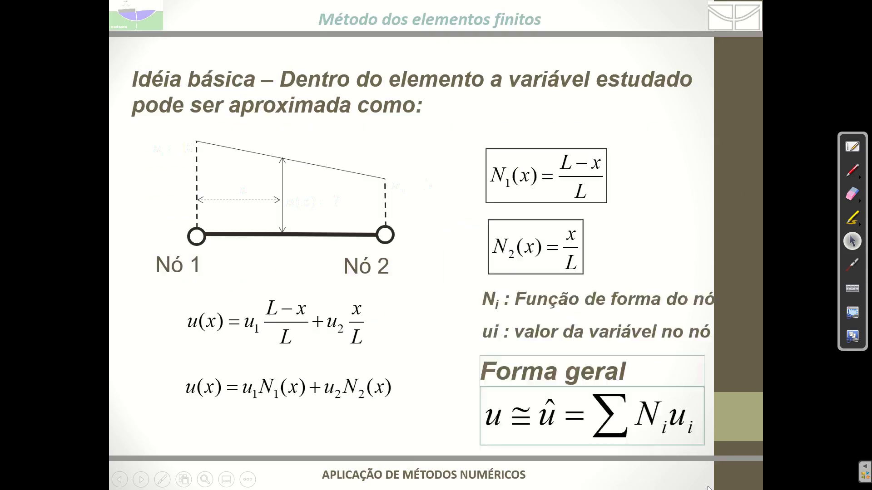
pyautogui.scroll(5, 708, 488)
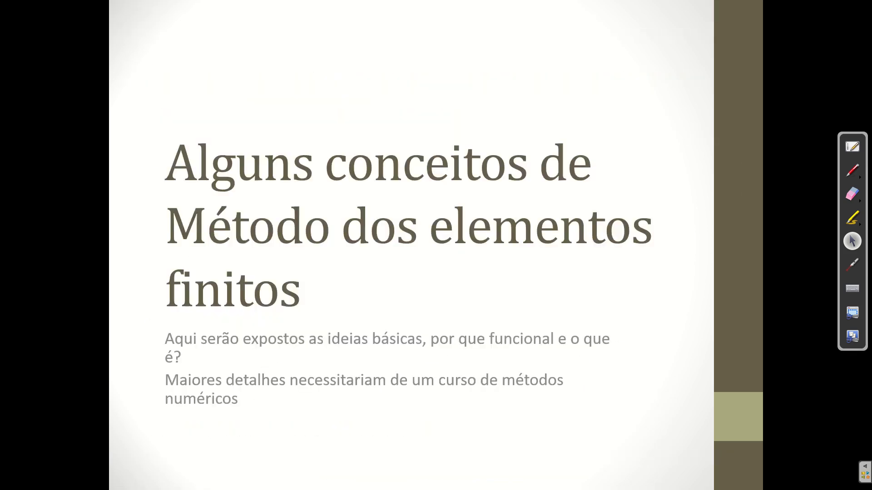
pyautogui.scroll(4, 708, 489)
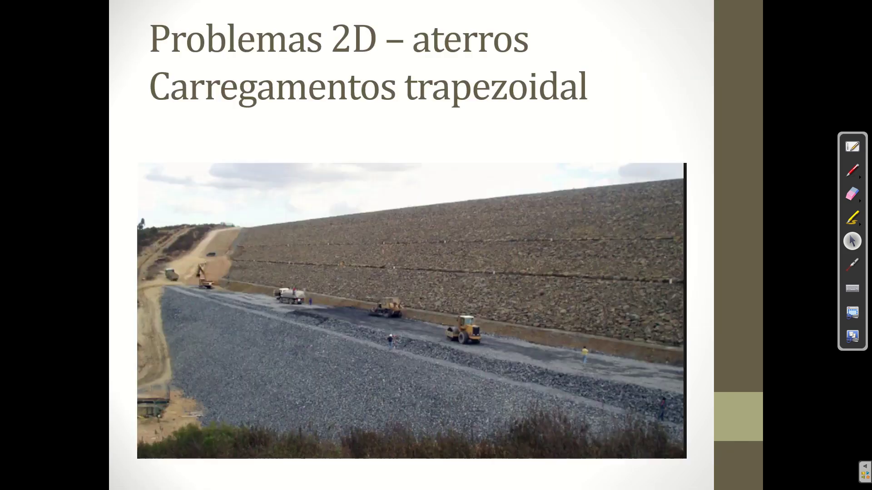
pyautogui.scroll(2, 708, 489)
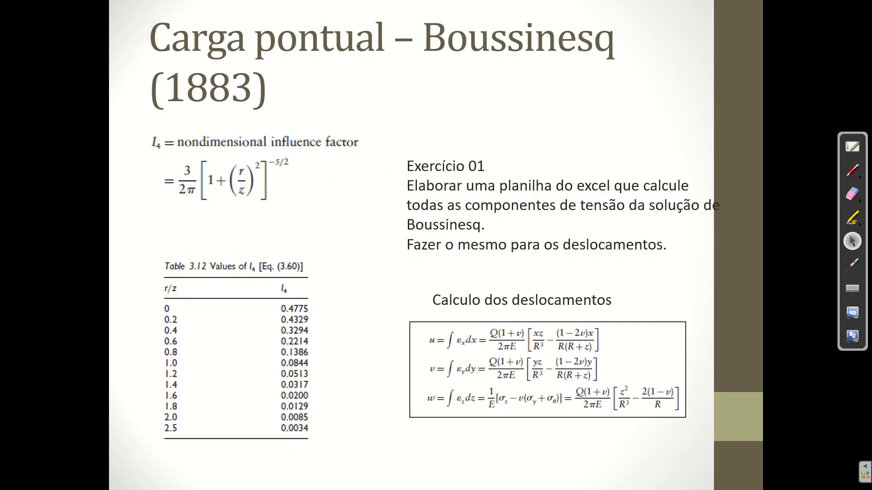
pyautogui.scroll(-1, 436, 246)
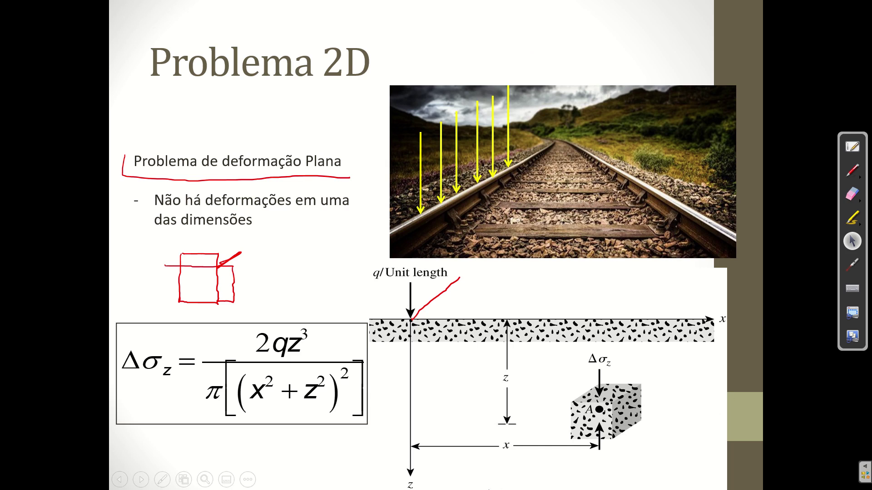
pyautogui.press('super')
pyautogui.click(463, 479)
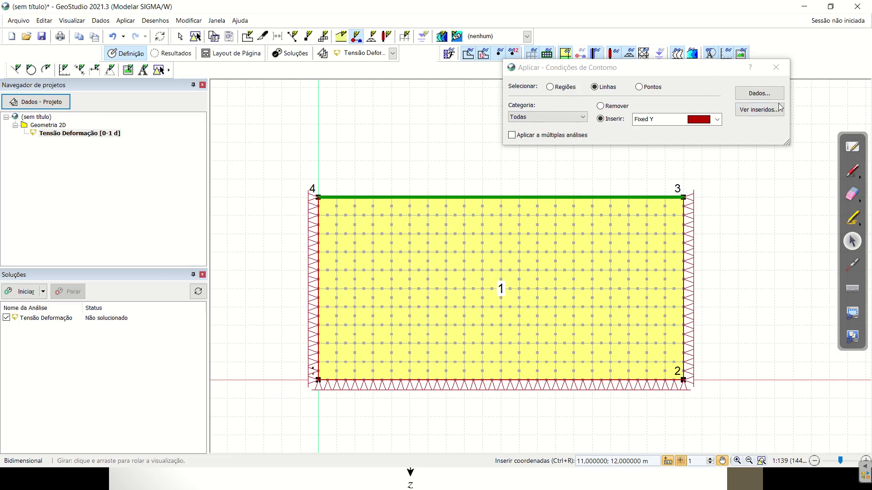
# Step: Add a new stress-deformation boundary condition and name it Carregamento
pyautogui.click(767, 93)
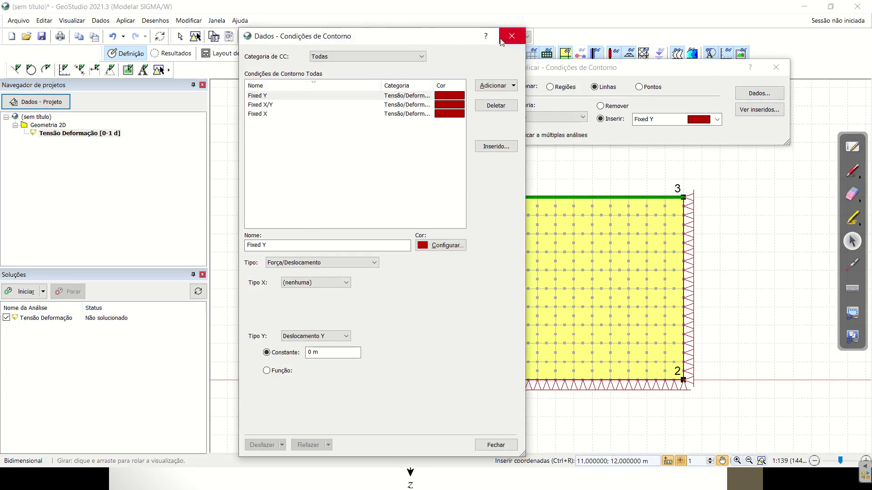
pyautogui.click(512, 36)
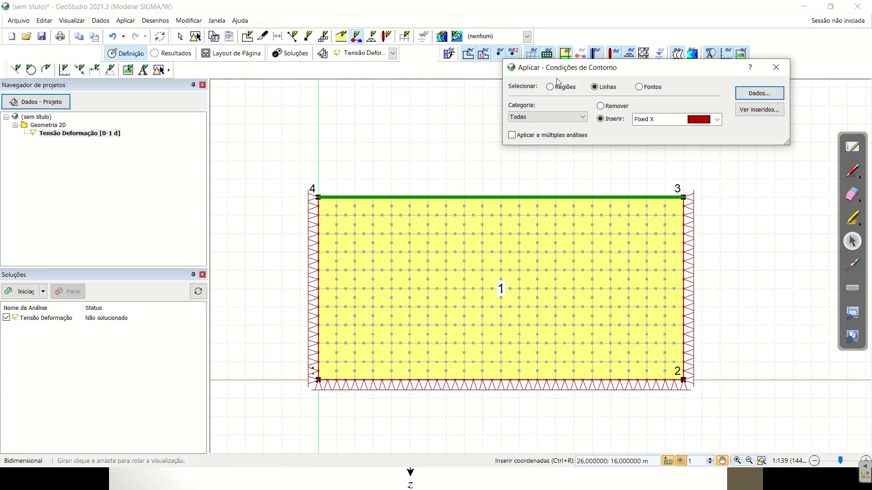
pyautogui.click(772, 93)
pyautogui.click(492, 86)
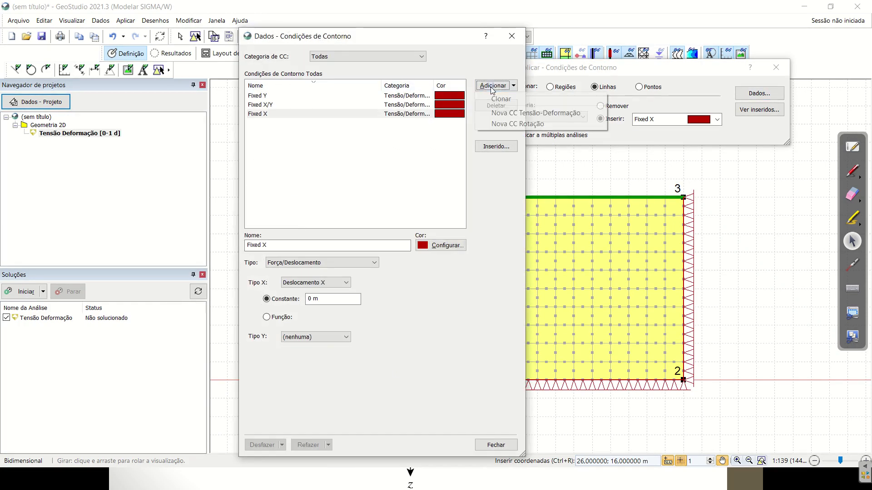
pyautogui.click(553, 114)
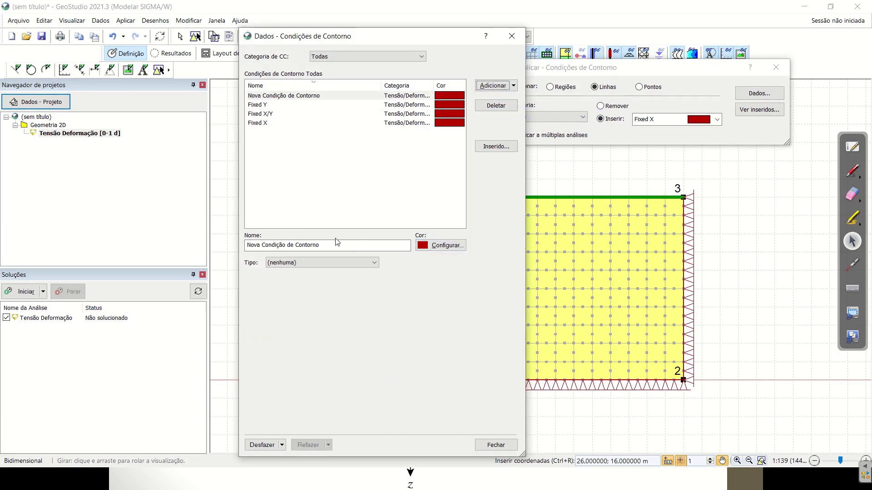
pyautogui.moveTo(333, 244); pyautogui.dragTo(245, 246)
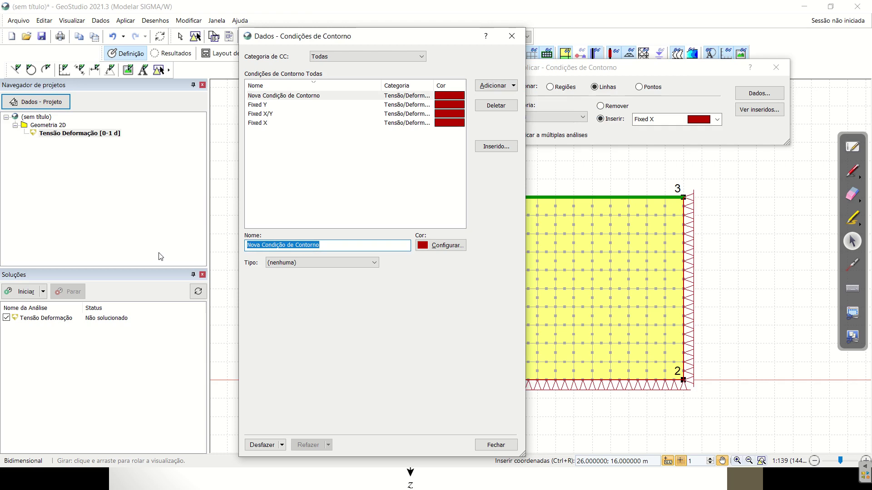
pyautogui.write('Carregamento')
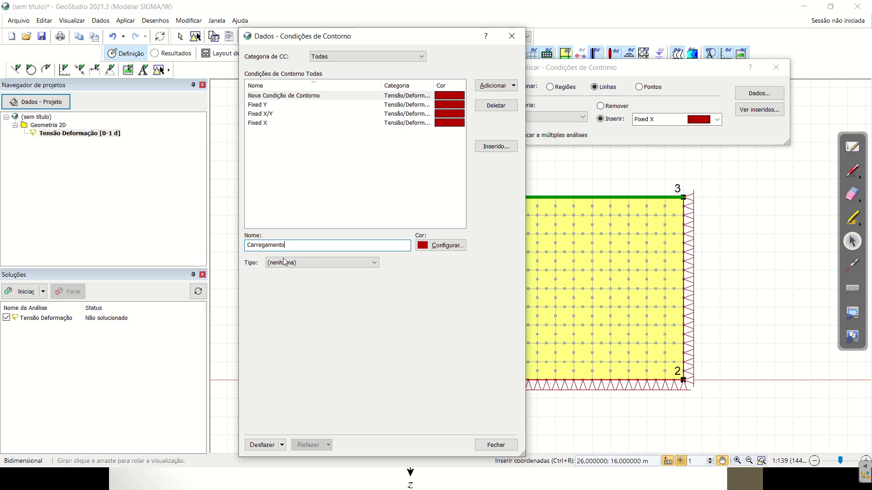
# Step: Define Carregamento as a Força/Deslocamento condition with a constant Força Y of -50 kN
pyautogui.click(320, 260)
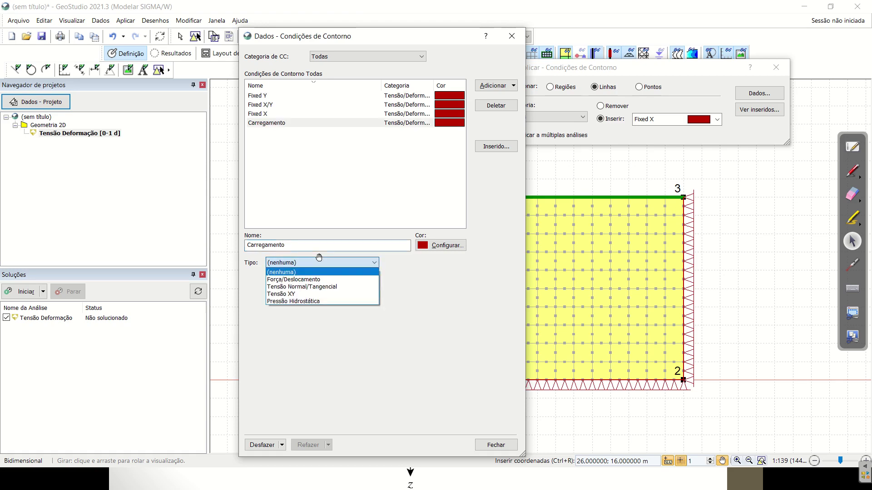
pyautogui.click(316, 280)
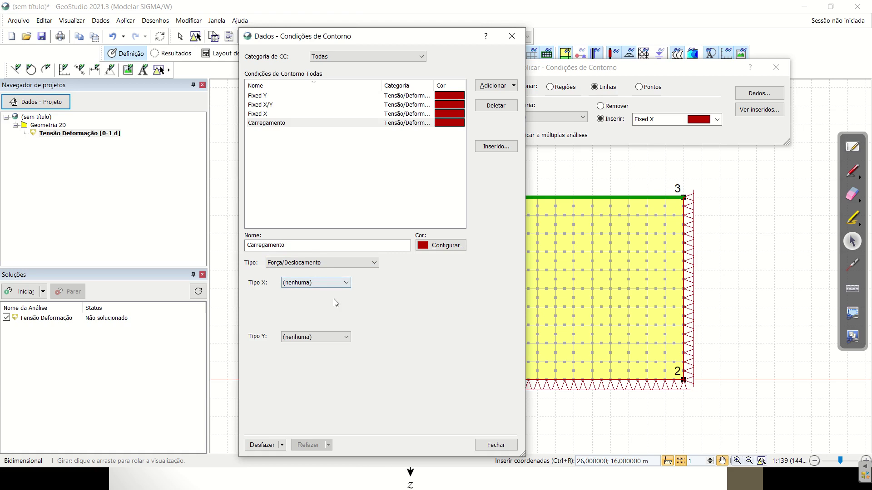
pyautogui.click(327, 341)
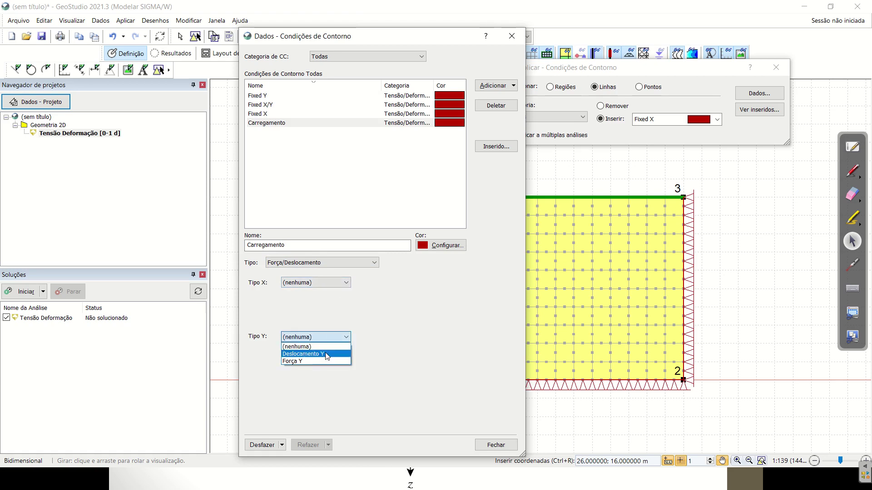
pyautogui.click(325, 361)
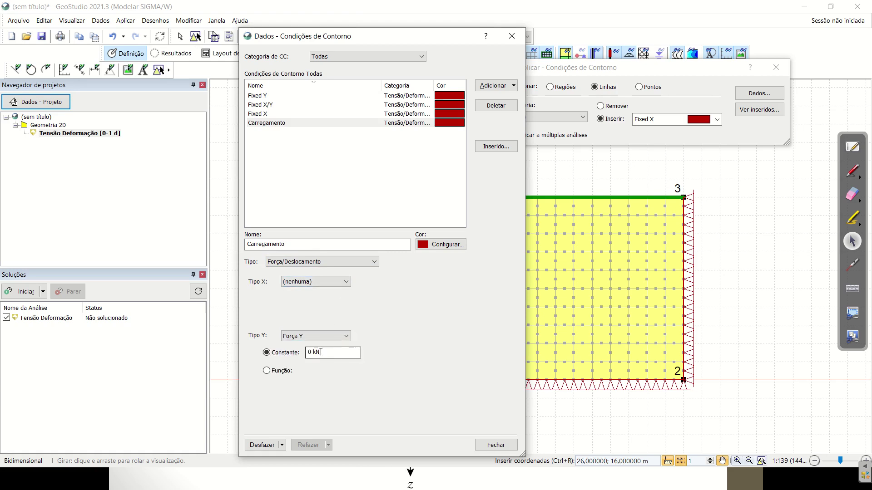
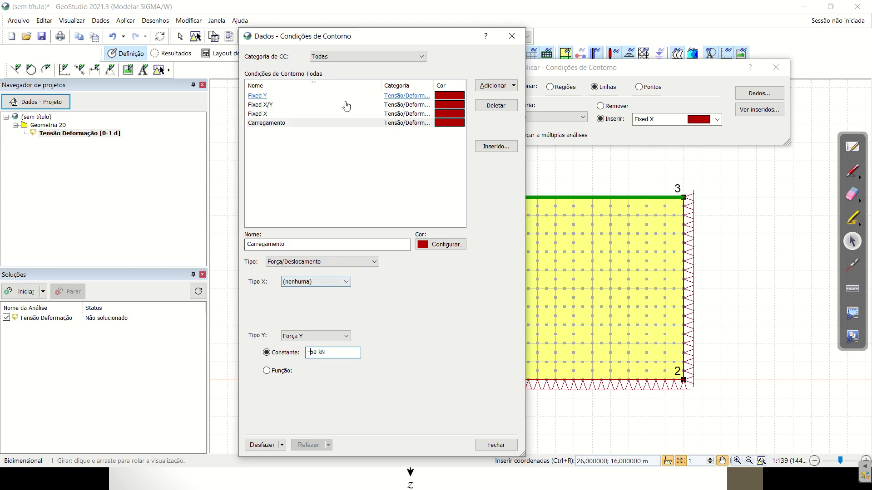
pyautogui.click(353, 123)
# Step: Set the Carregamento condition's colour to dark blue and close the boundary condition definitions
pyautogui.click(444, 245)
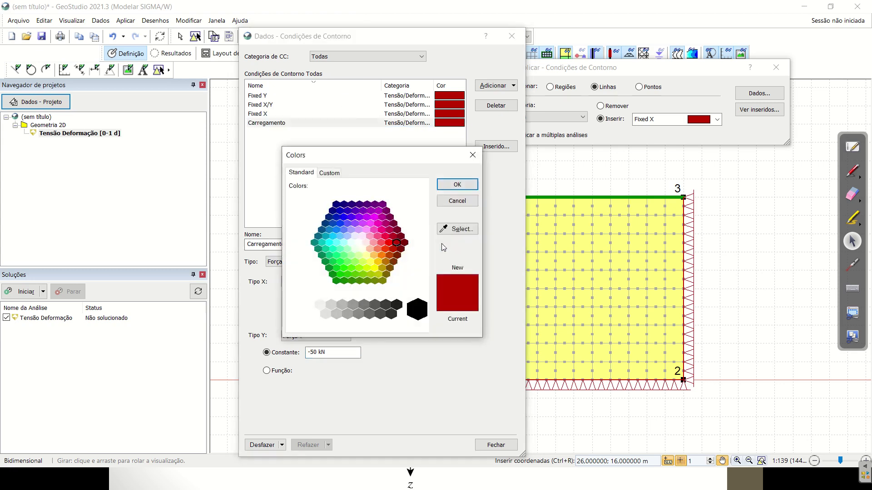
pyautogui.click(330, 218)
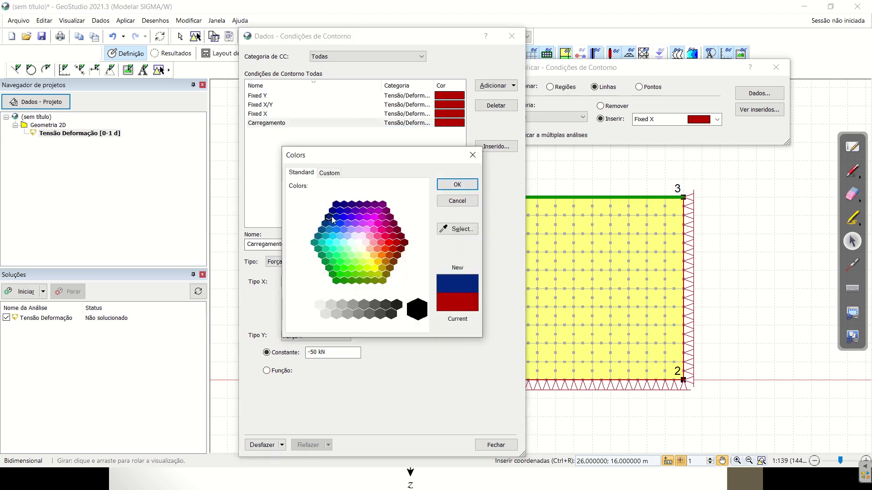
pyautogui.click(458, 185)
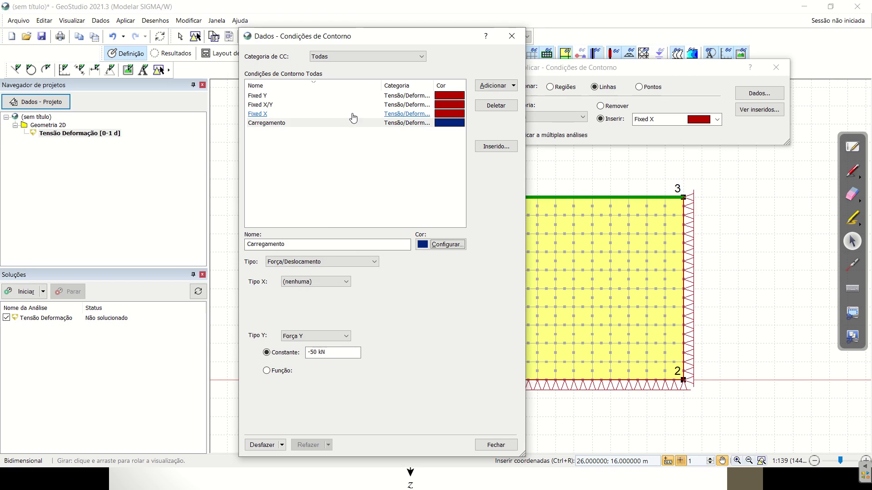
pyautogui.click(512, 36)
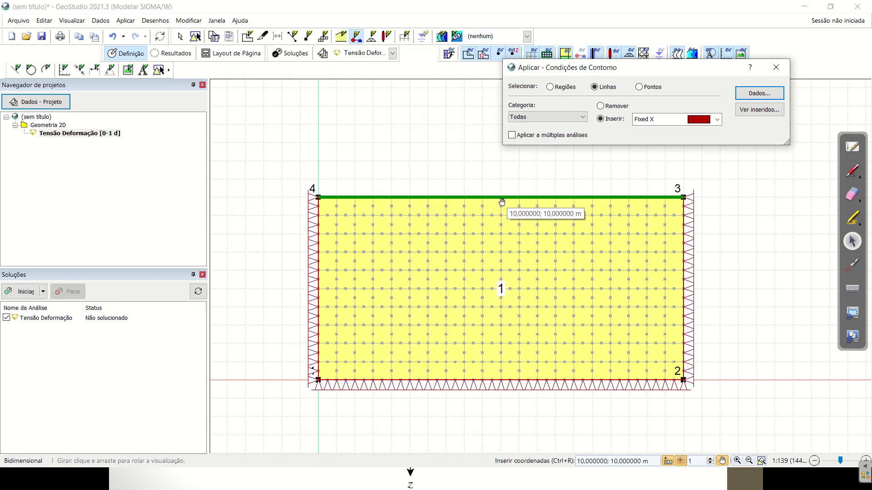
# Step: Try to apply the Carregamento boundary condition at the middle of the region's upper line
pyautogui.click(661, 120)
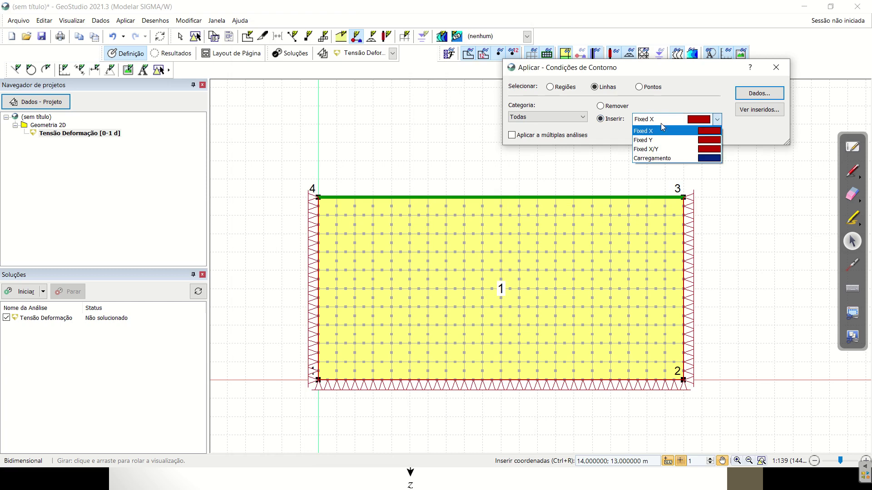
pyautogui.click(663, 157)
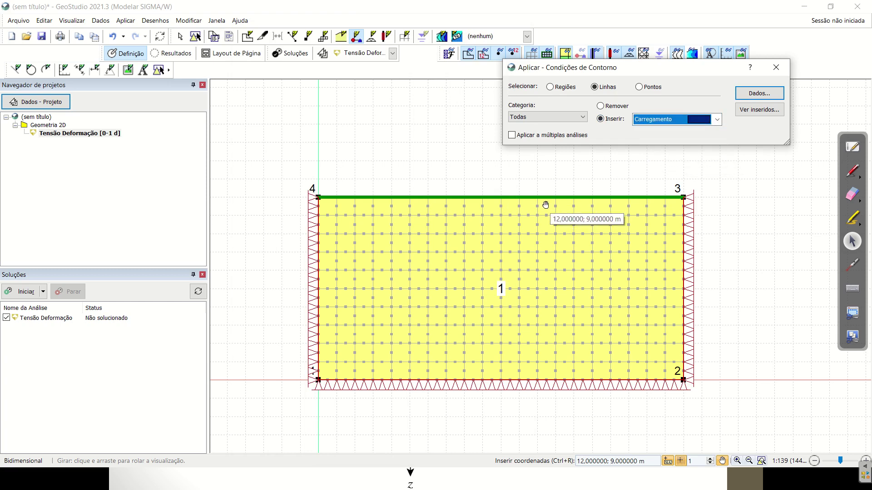
pyautogui.click(515, 197)
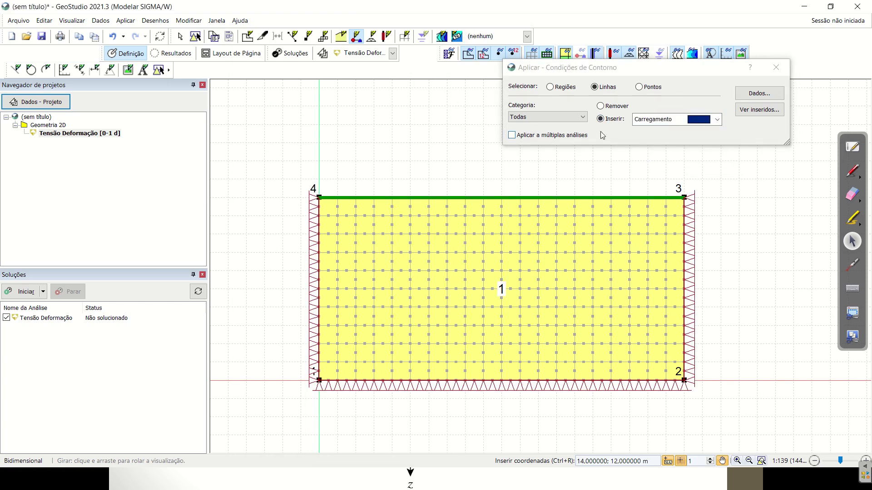
# Step: Switch boundary condition targeting to points and add a point at X 10 m, Y 10 m on the region's upper line
pyautogui.click(649, 93)
pyautogui.click(682, 125)
pyautogui.click(684, 125)
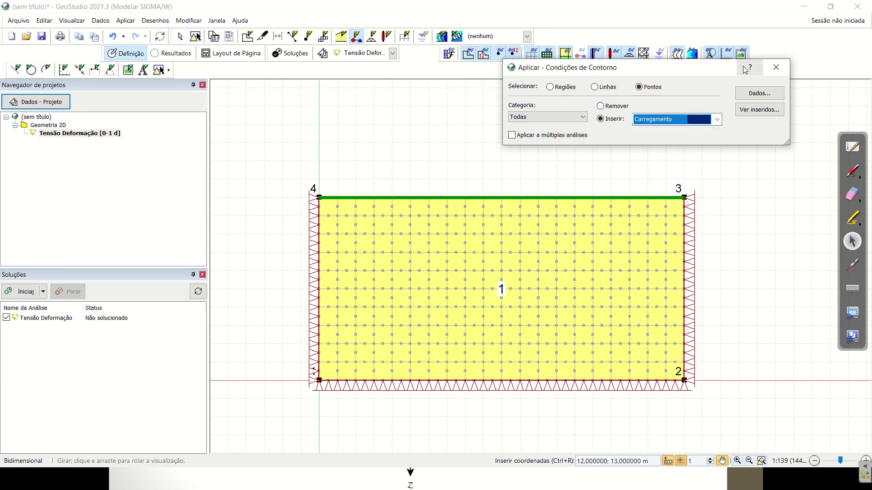
pyautogui.click(776, 67)
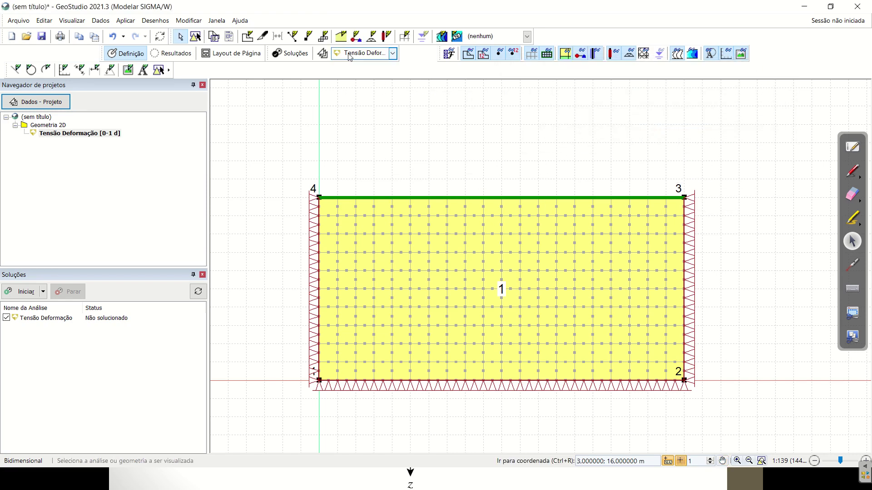
pyautogui.click(308, 37)
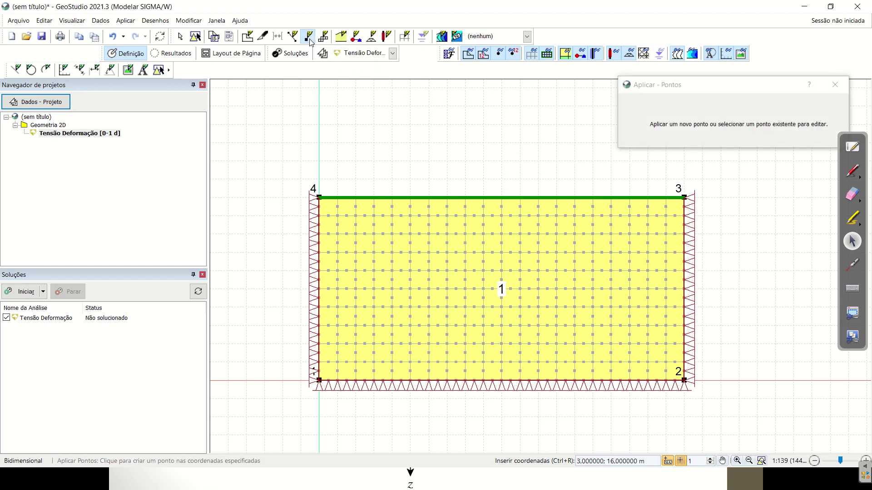
pyautogui.click(501, 198)
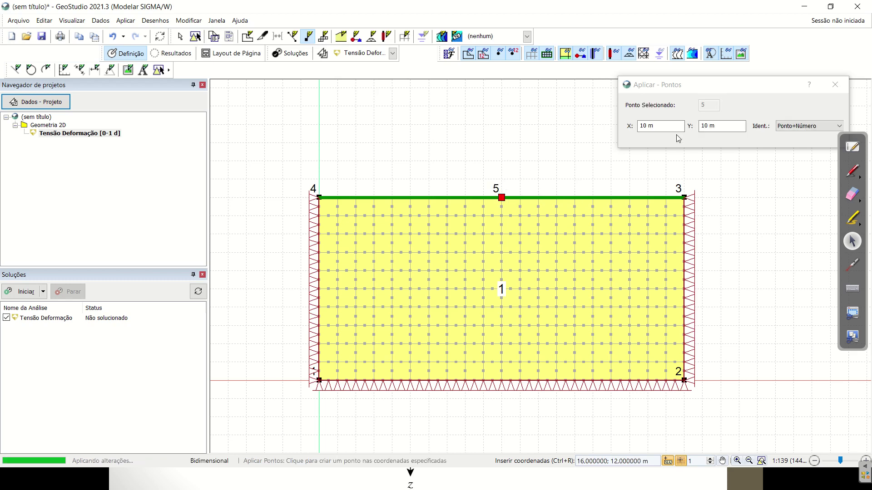
pyautogui.click(835, 85)
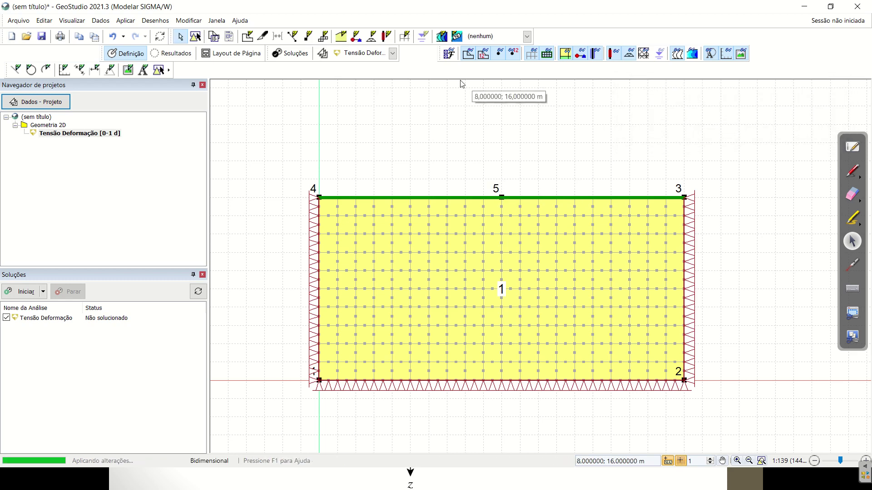
# Step: Apply the Carregamento boundary condition to point 5 at the middle of the region's upper line
pyautogui.click(358, 42)
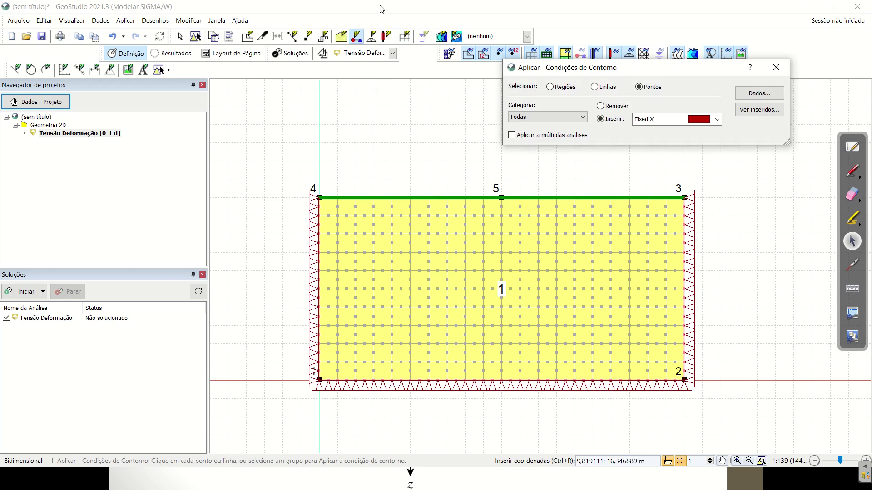
pyautogui.press('Escape')
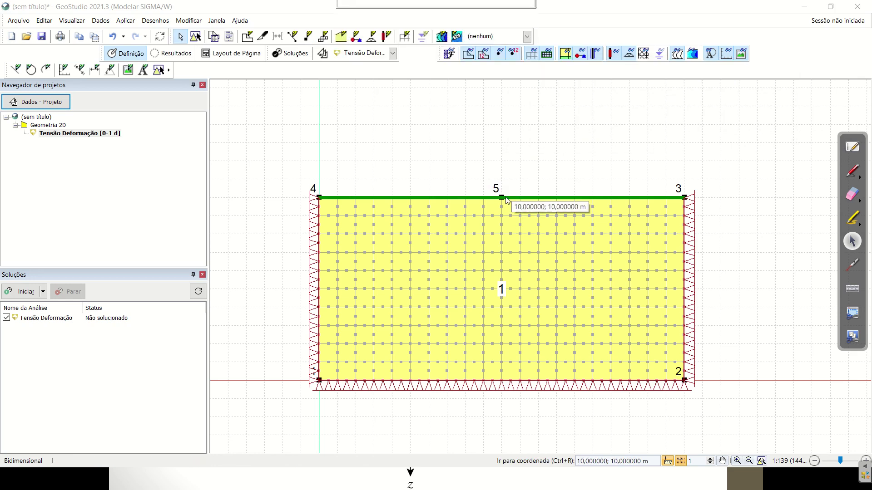
pyautogui.click(356, 36)
pyautogui.click(652, 121)
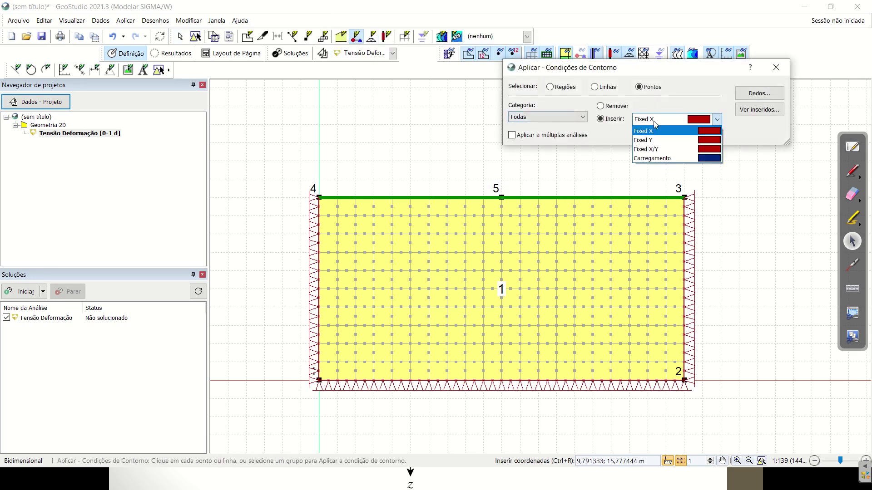
pyautogui.click(654, 158)
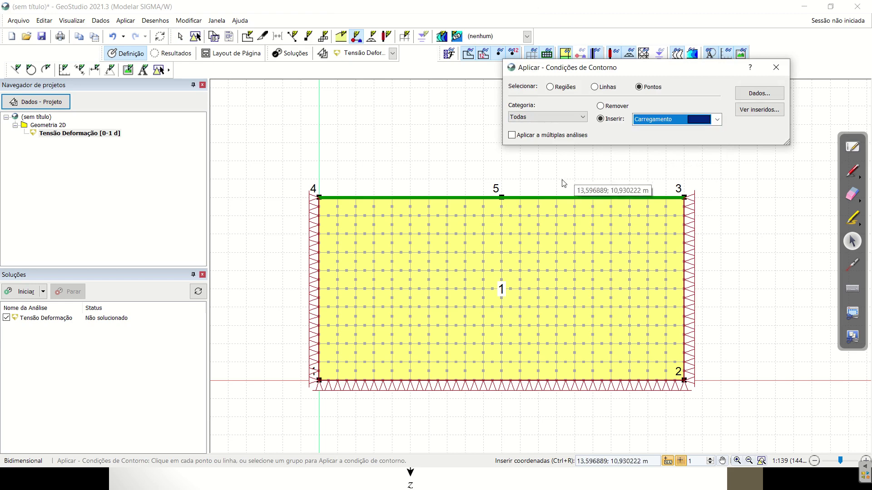
pyautogui.click(501, 197)
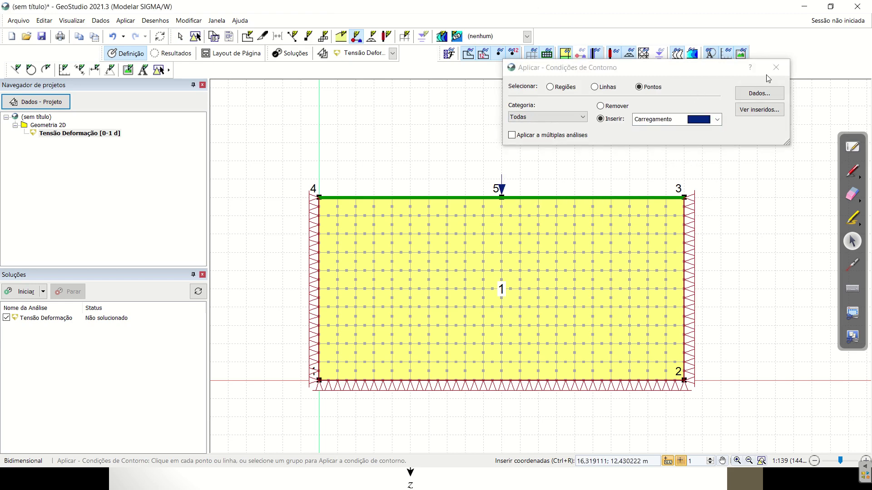
pyautogui.click(775, 67)
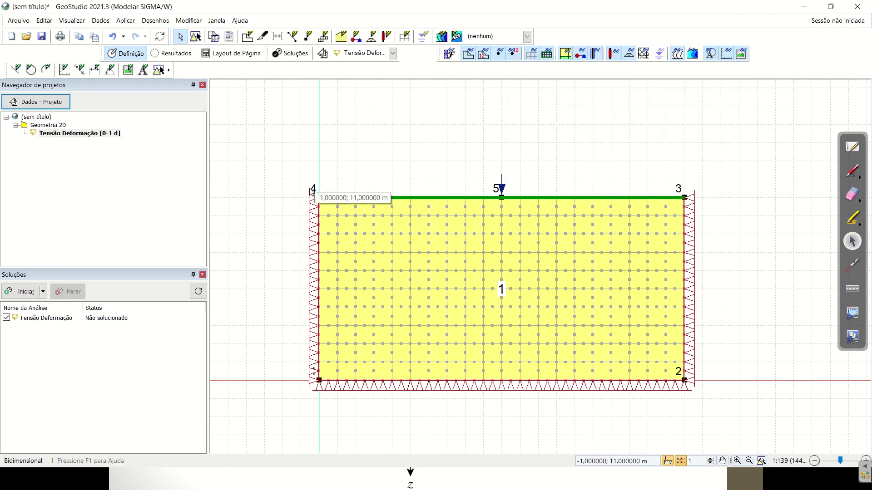
# Step: Hide the point and region numbers in the model and merge the sketch toolbar into the same row as the view-mode toolbar
pyautogui.click(513, 53)
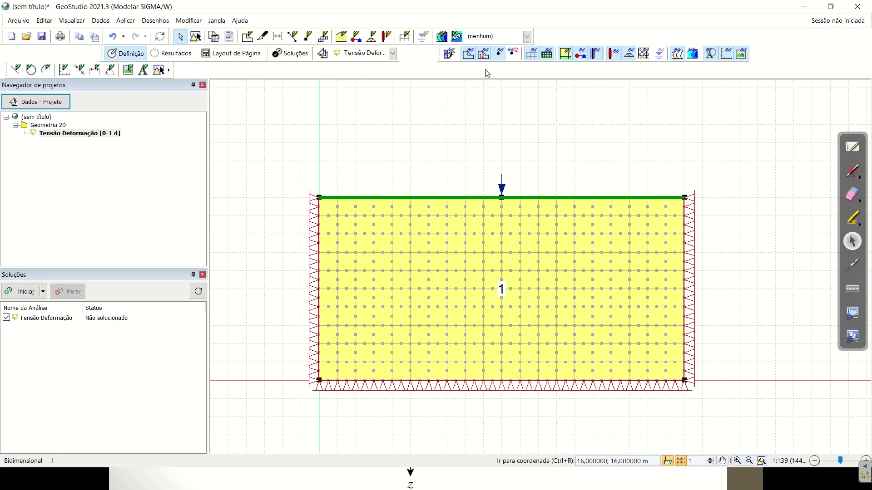
pyautogui.click(470, 56)
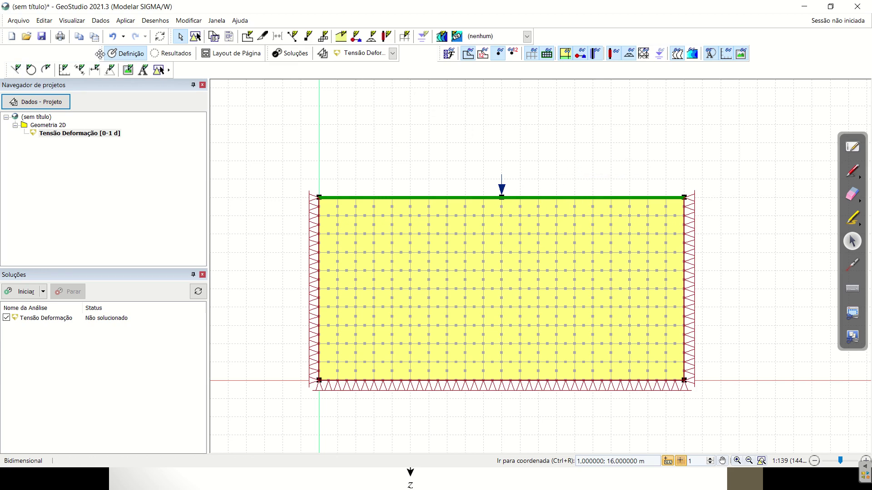
pyautogui.moveTo(102, 53); pyautogui.dragTo(207, 47)
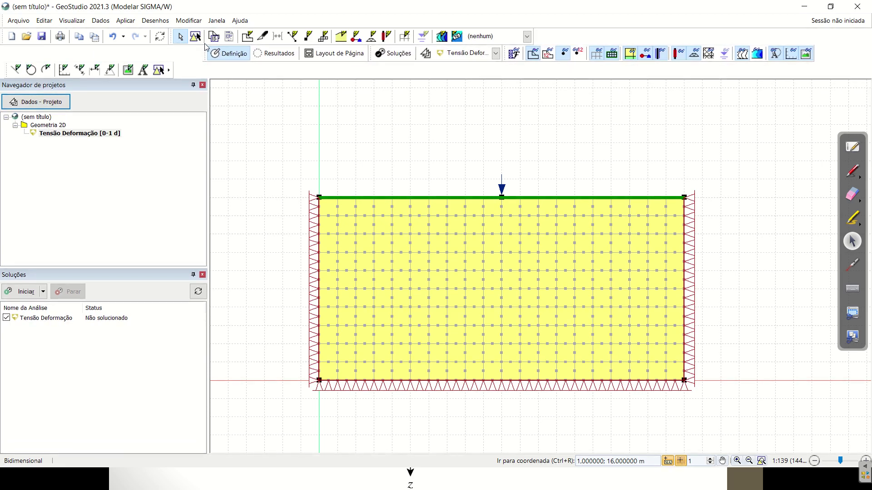
pyautogui.moveTo(7, 70); pyautogui.dragTo(19, 53)
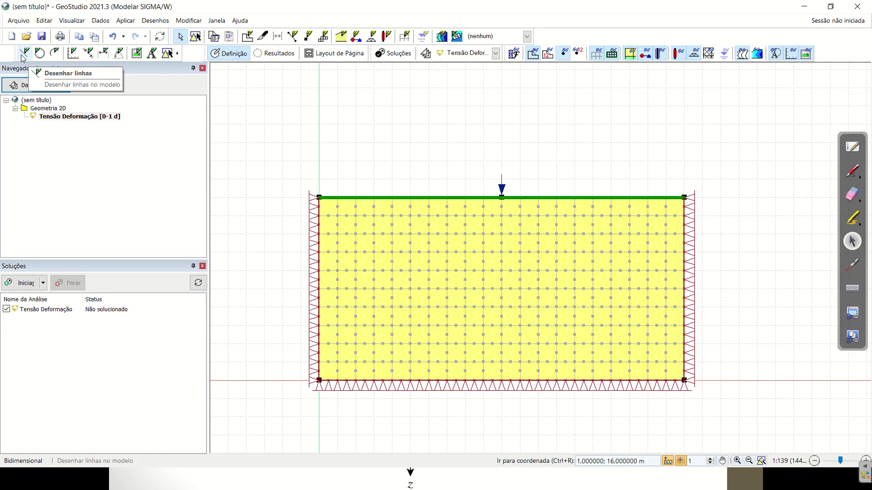
pyautogui.click(25, 55)
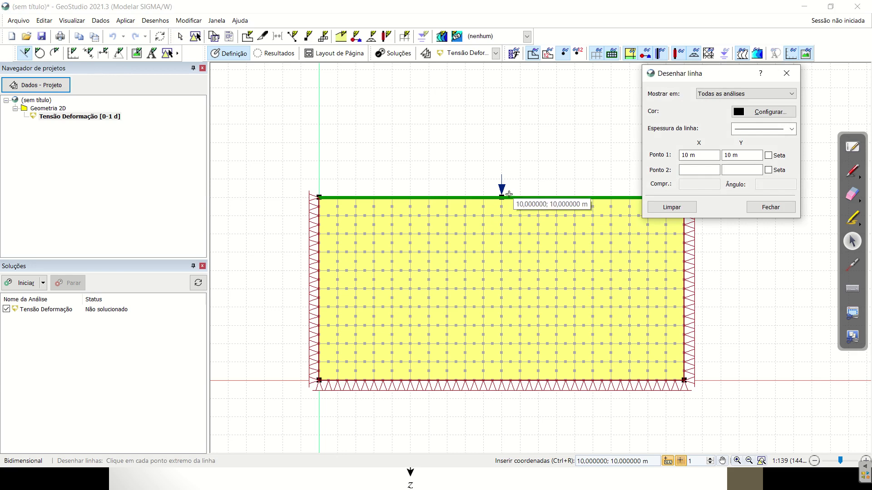
pyautogui.click(543, 159)
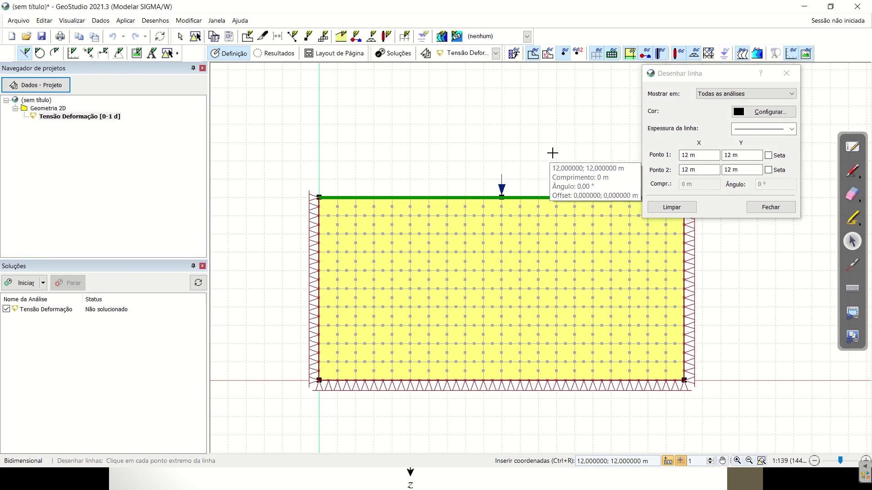
pyautogui.click(563, 145)
pyautogui.press('Escape')
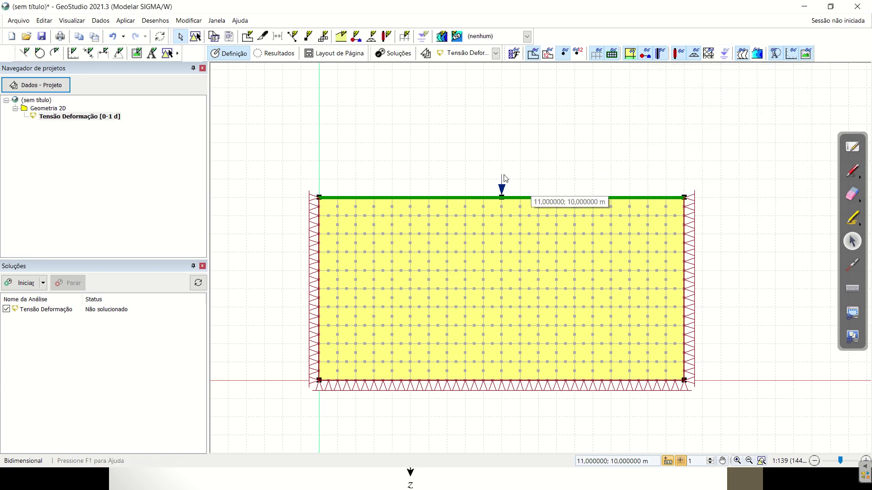
# Step: Sketch a thin black line from the load point at X 10 m, Y 10 m diagonally up and right above the region
pyautogui.click(23, 54)
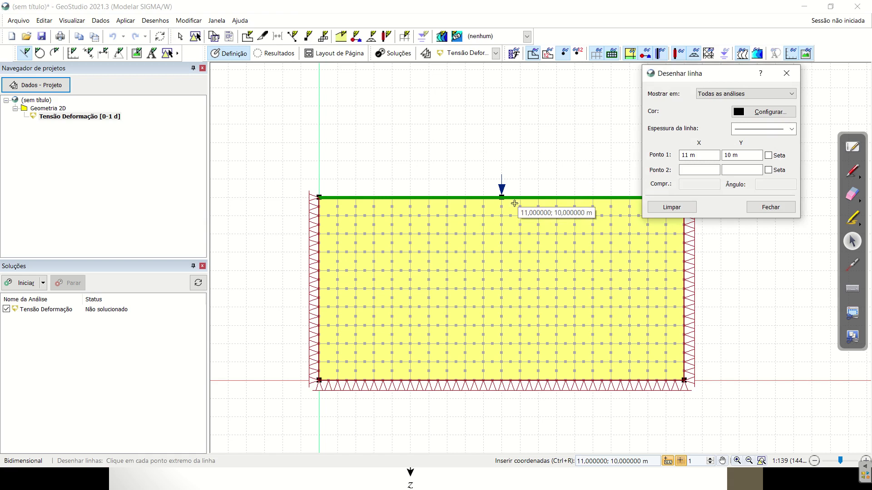
pyautogui.click(501, 198)
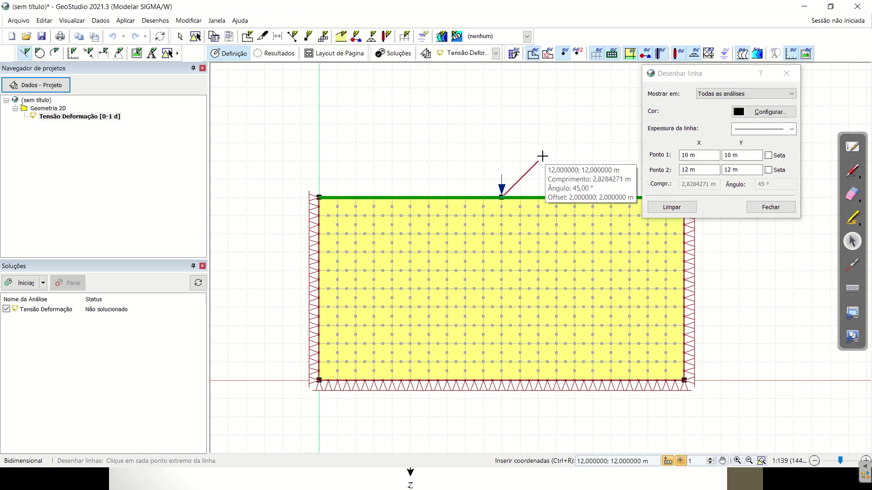
pyautogui.click(593, 132)
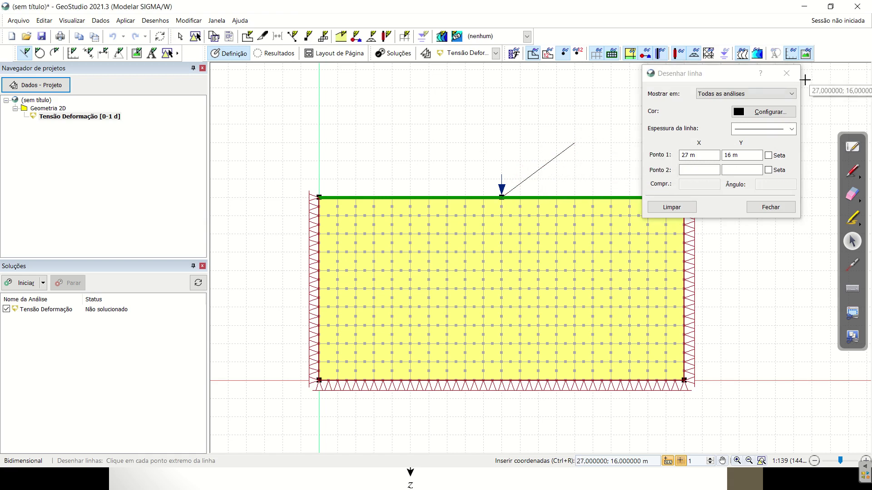
pyautogui.click(786, 73)
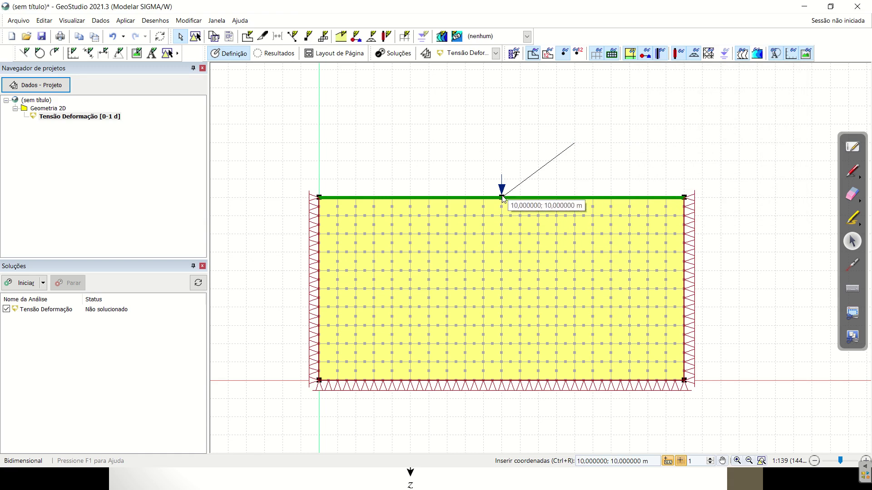
pyautogui.click(573, 147)
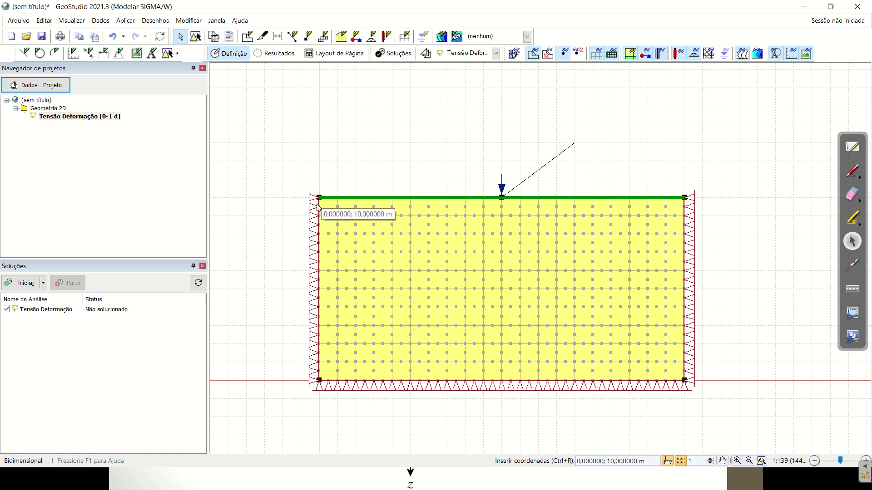
# Step: Save the project as a GeoStudio file named Carregamento linear in the Geotecnia 2 folder
pyautogui.click(27, 37)
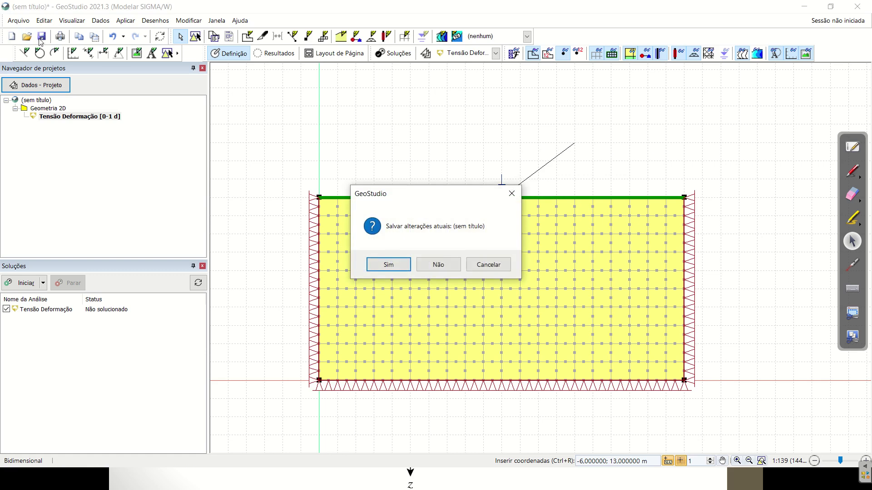
pyautogui.press('Return')
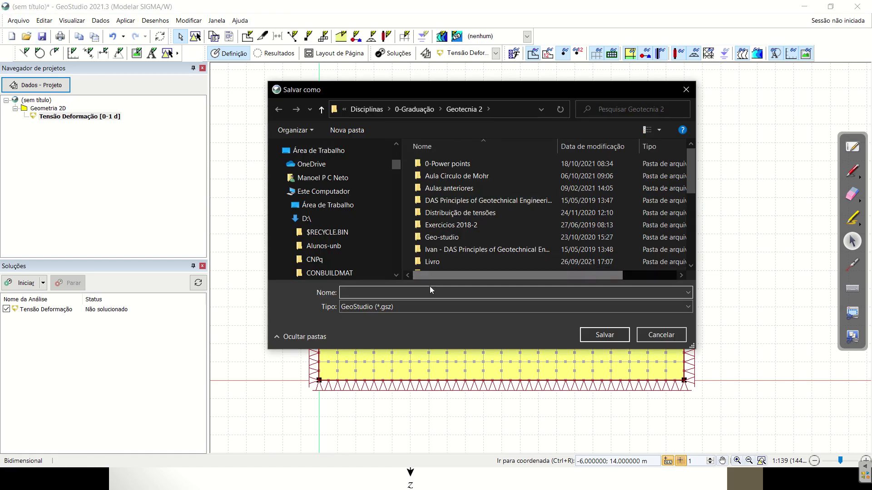
pyautogui.write('Carregamento linear')
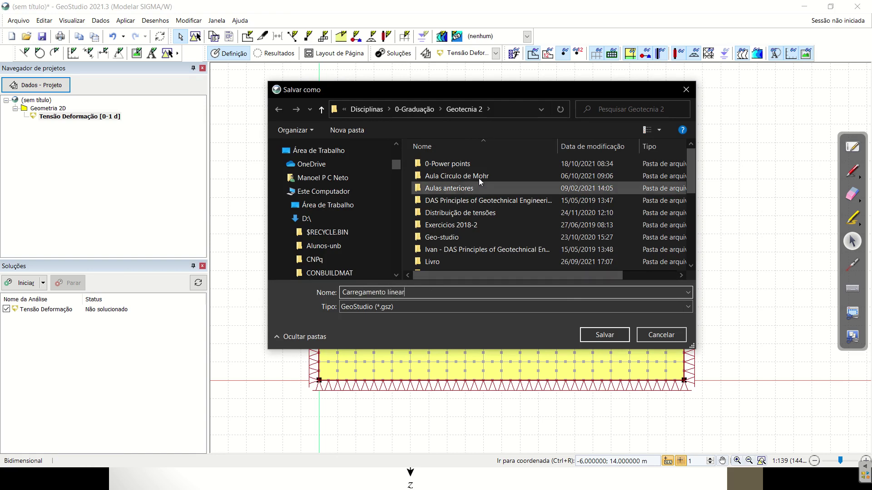
pyautogui.click(609, 336)
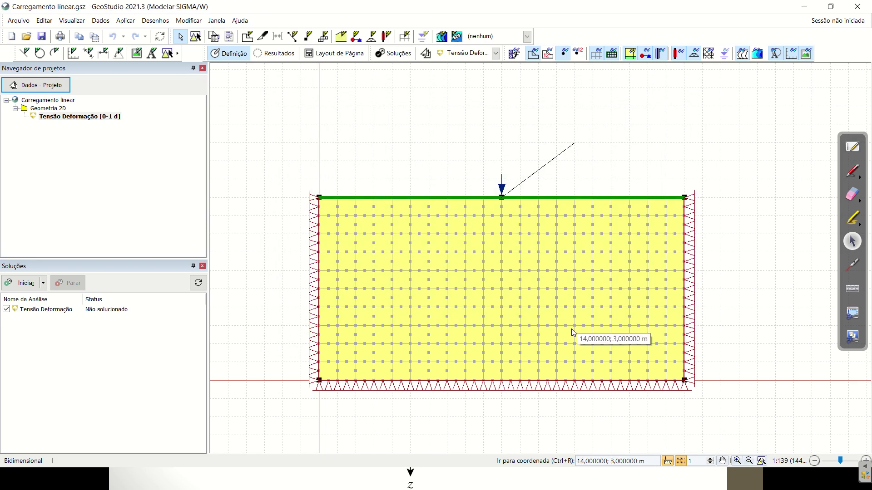
# Step: Solve the Tensão Deformação analysis and display the Y-Total Stress contours in the results
pyautogui.click(24, 284)
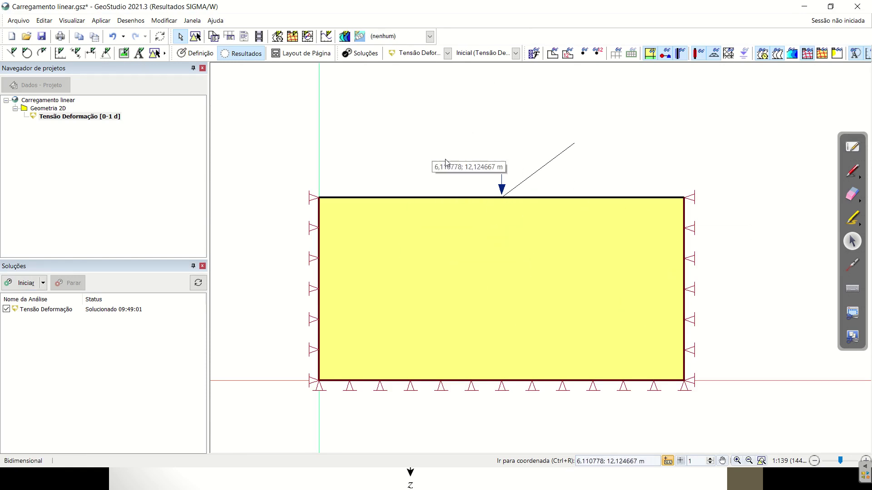
pyautogui.click(390, 37)
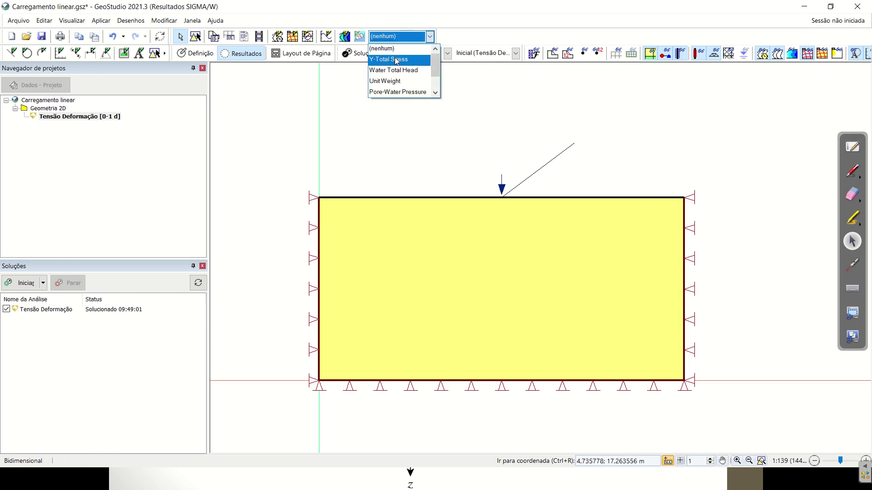
pyautogui.click(397, 59)
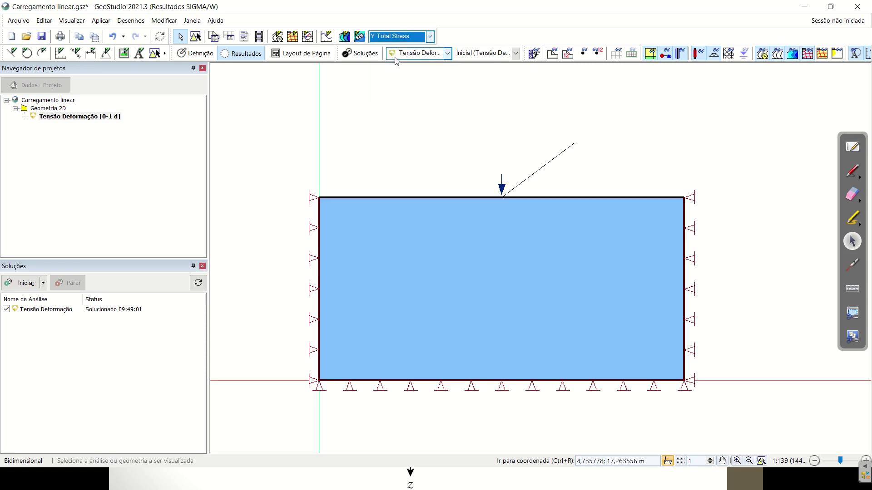
pyautogui.click(412, 37)
pyautogui.click(413, 37)
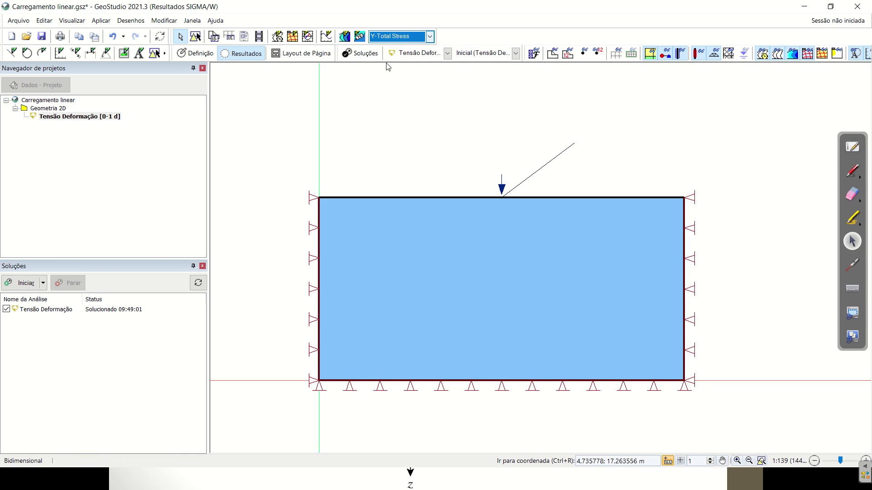
pyautogui.moveTo(387, 21)
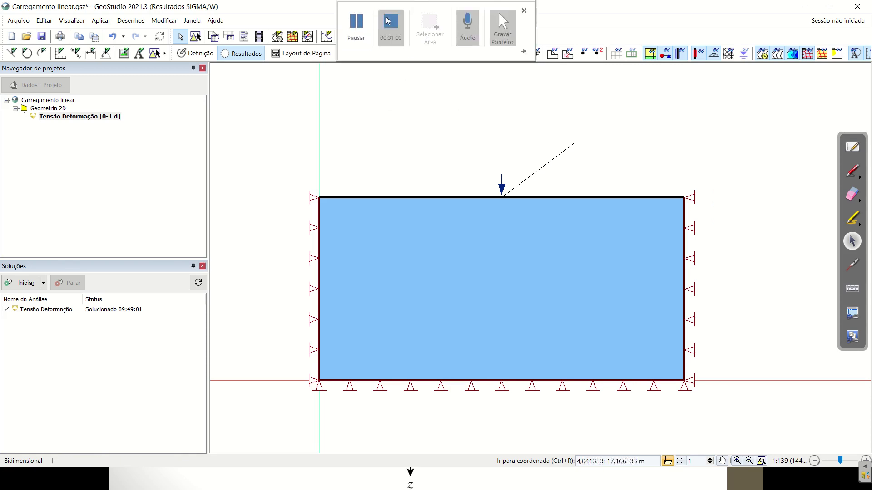